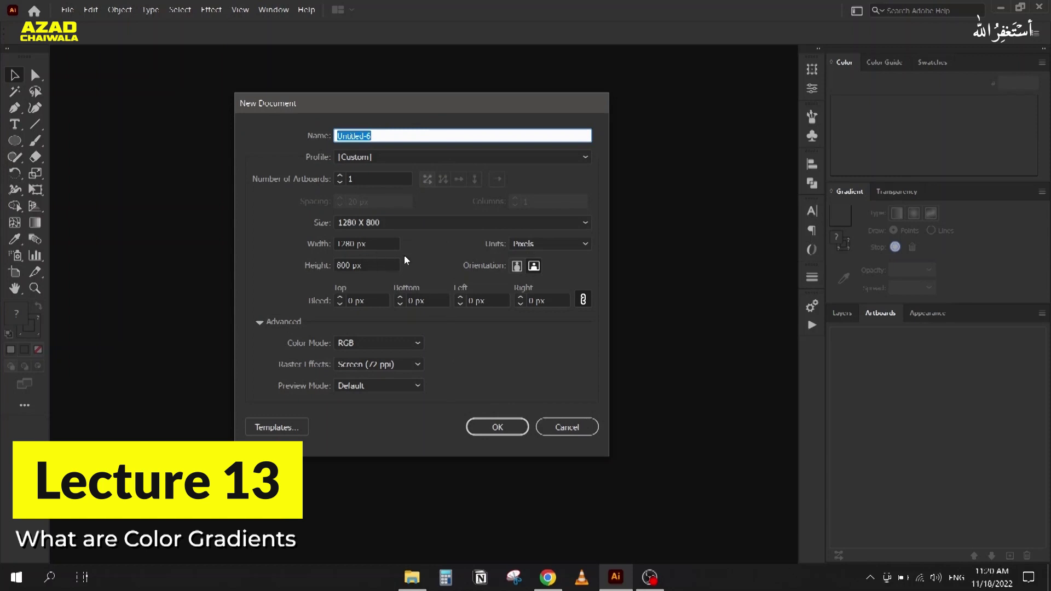
Create a 1280 x 800 px RGB document and draw a large white rectangle without a stroke to the right of the artboard
{"action": "left_click", "coordinate": [481, 428]}
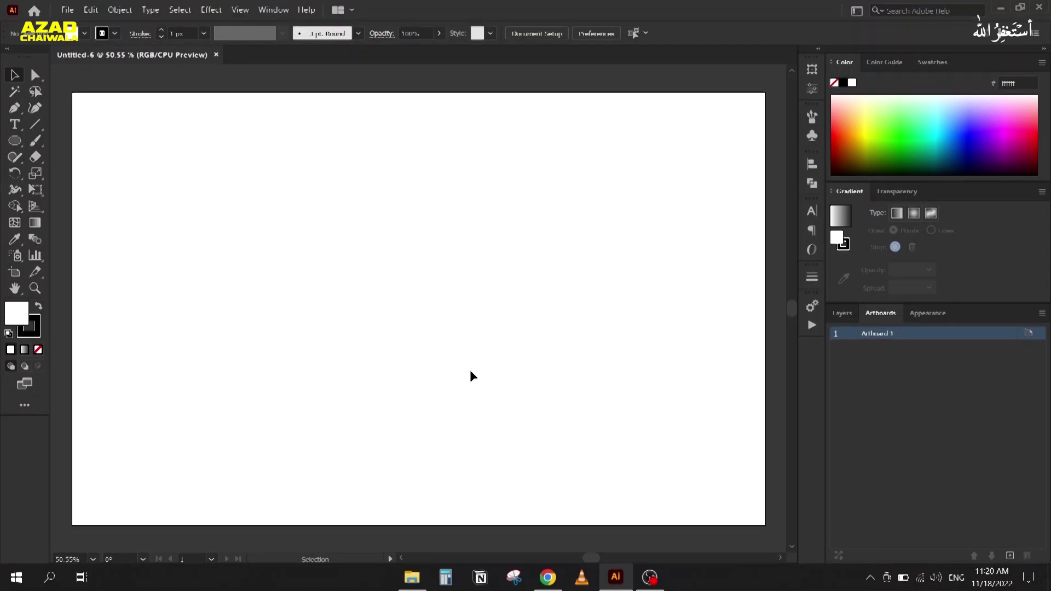
{"action": "key", "text": "space"}
{"action": "left_click_drag", "start_coordinate": [601, 281], "coordinate": [113, 256]}
{"action": "left_click", "coordinate": [17, 141]}
{"action": "left_click", "coordinate": [61, 142]}
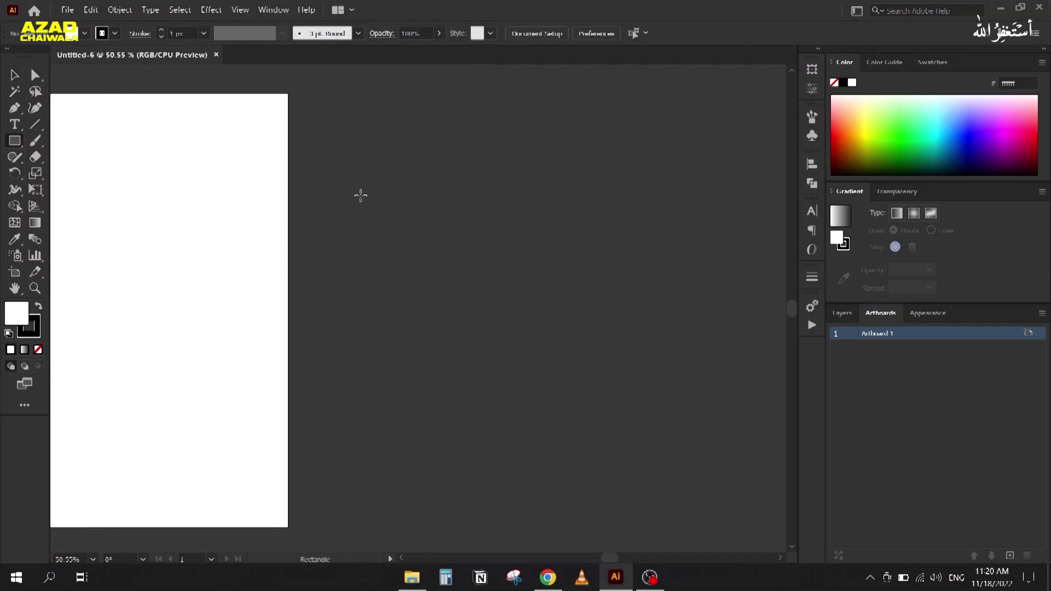
{"action": "left_click_drag", "start_coordinate": [348, 156], "coordinate": [726, 402]}
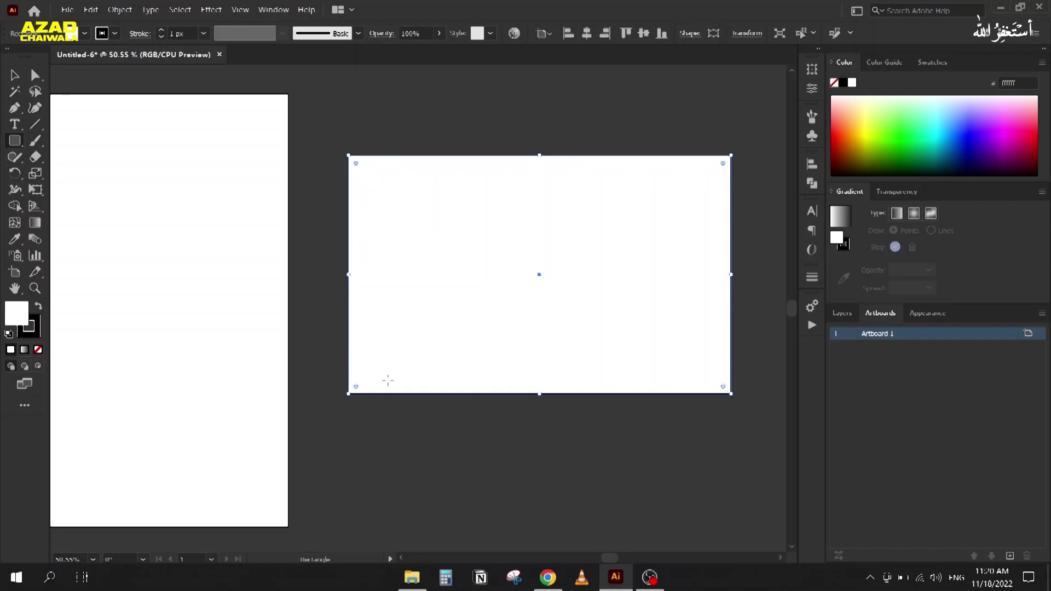
{"action": "left_click", "coordinate": [31, 335]}
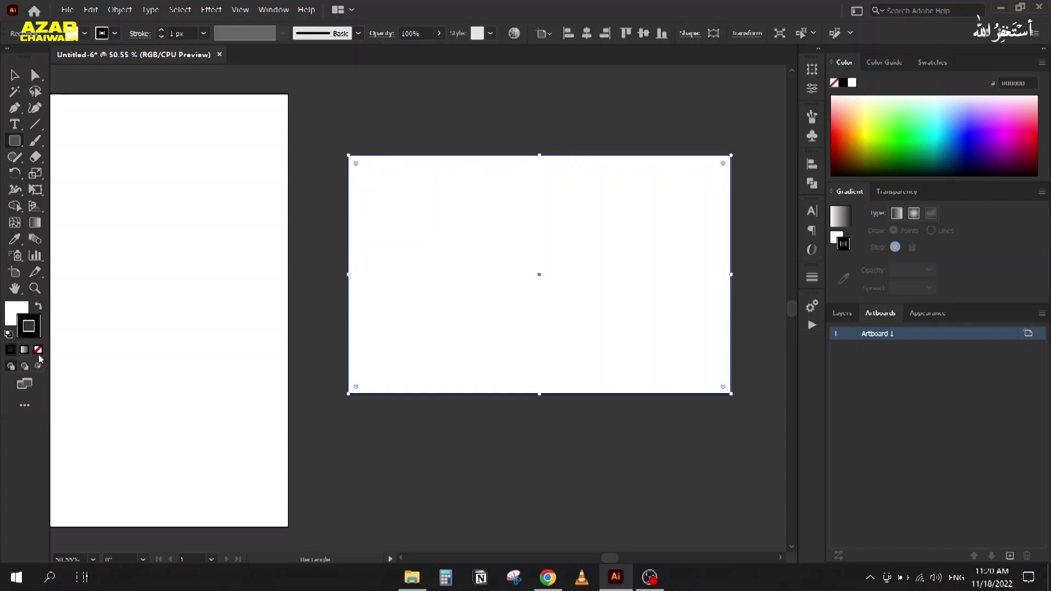
{"action": "left_click", "coordinate": [38, 349]}
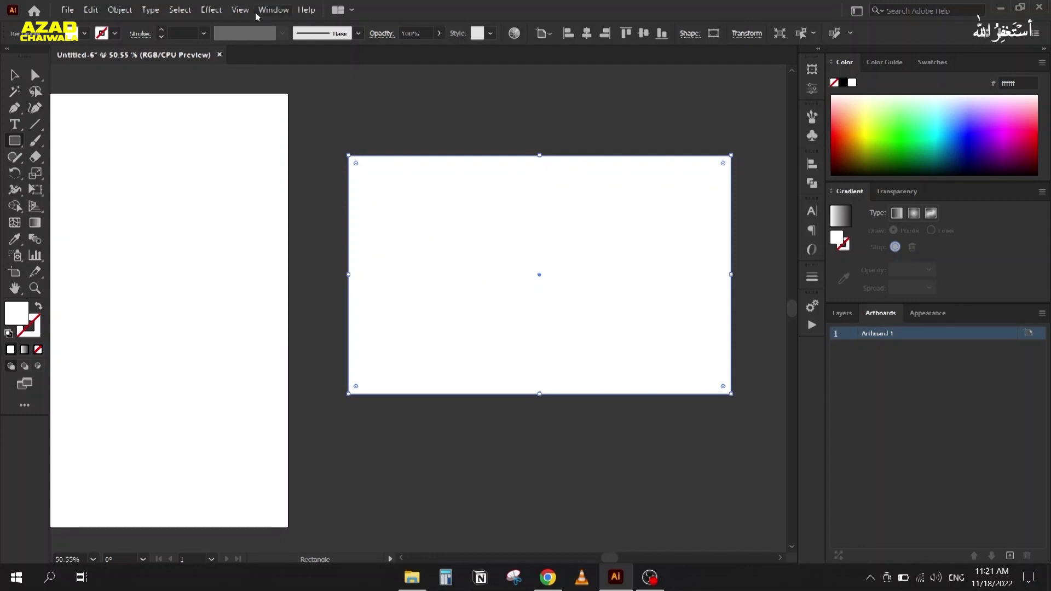
Fill the rectangle with the white-to-black linear gradient and look through the preset gradients
{"action": "left_click", "coordinate": [272, 10]}
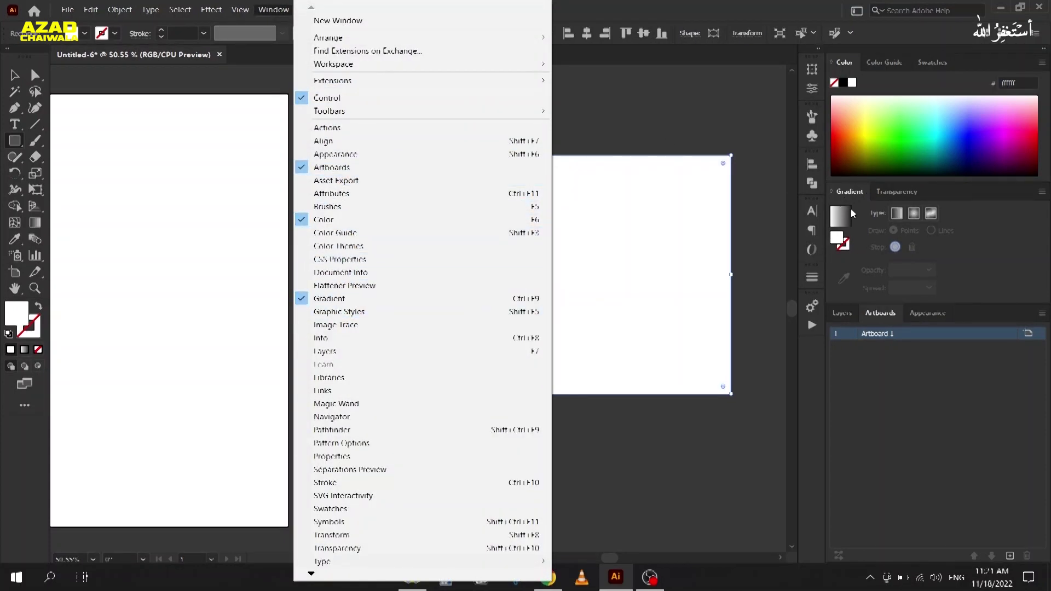
{"action": "left_click", "coordinate": [856, 193]}
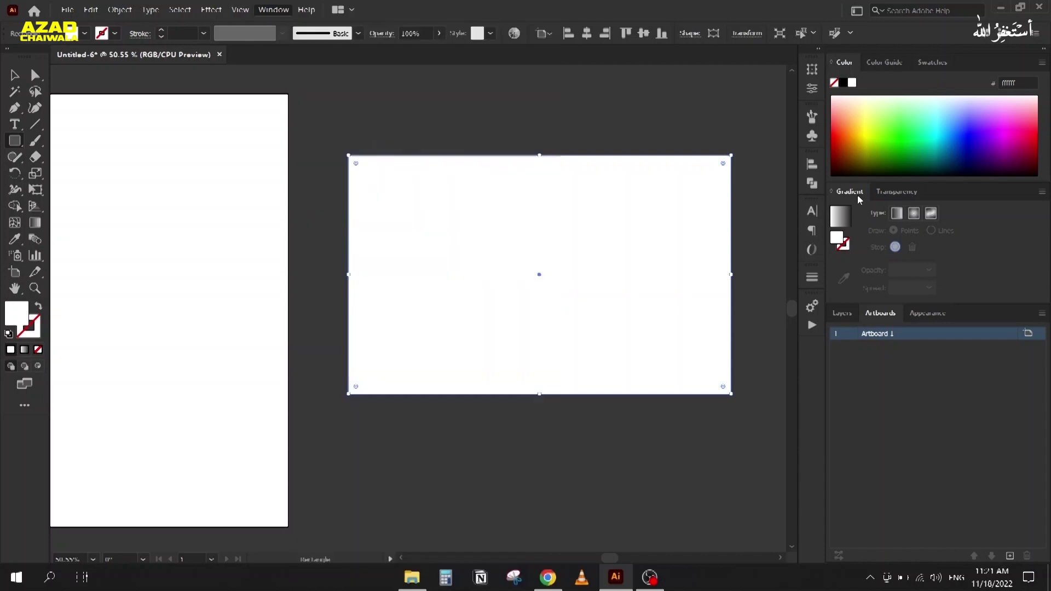
{"action": "left_click", "coordinate": [846, 224]}
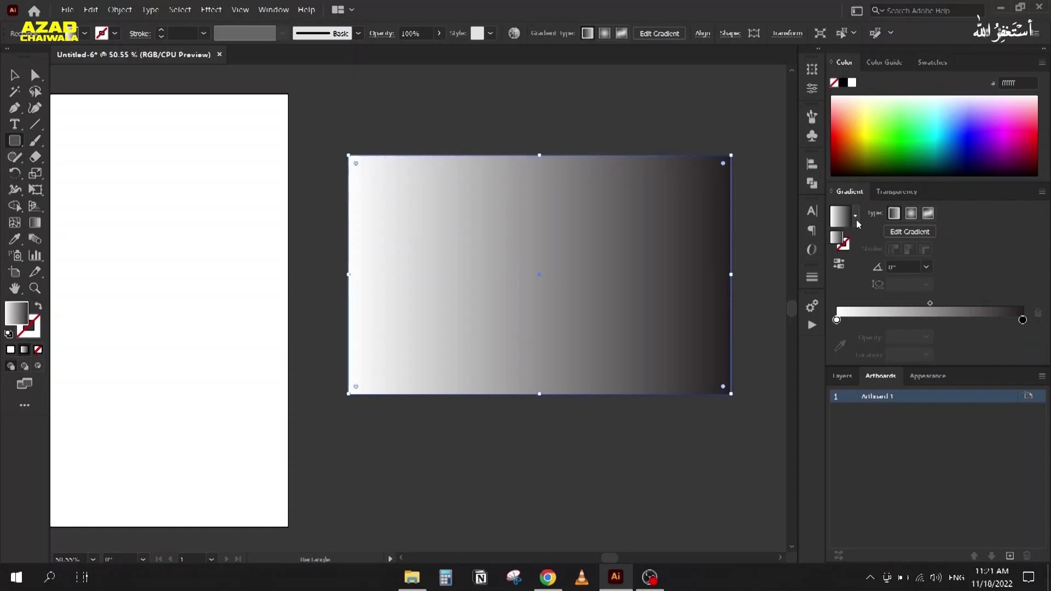
{"action": "left_click", "coordinate": [857, 218]}
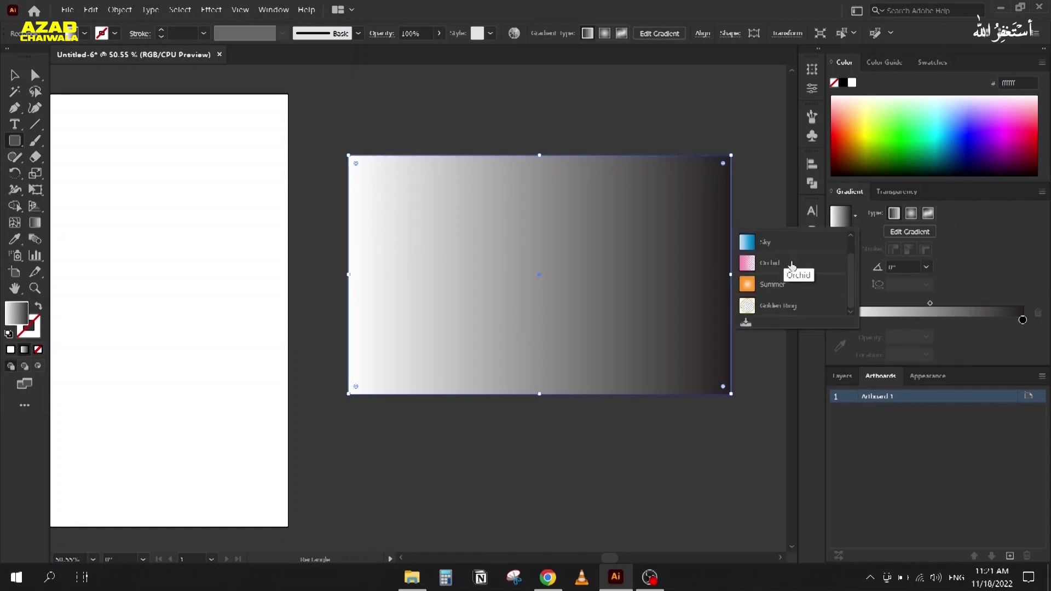
{"action": "scroll", "coordinate": [792, 265], "scroll_direction": "up", "scroll_amount": 1}
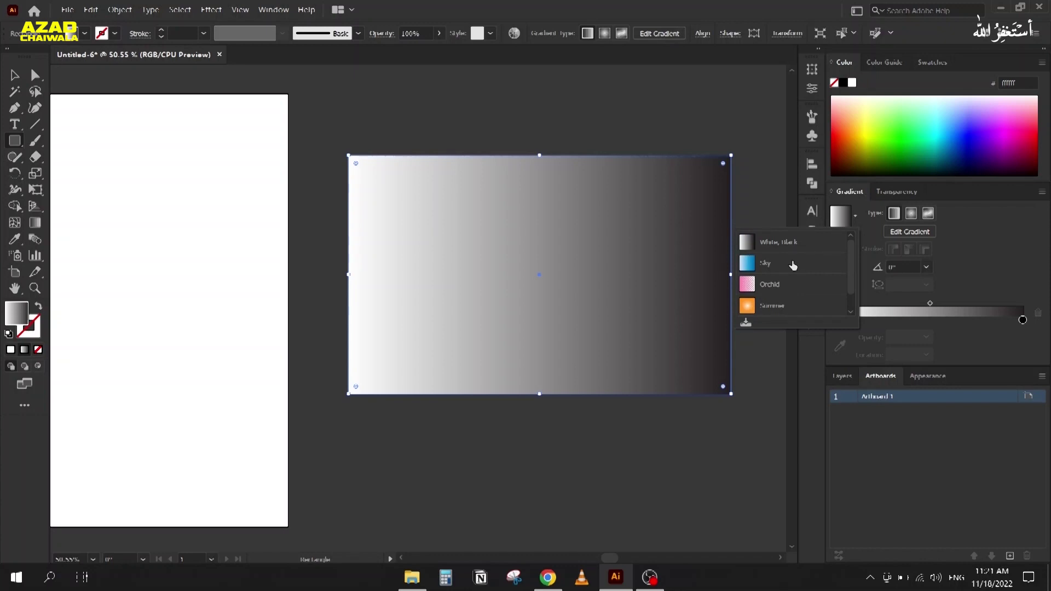
{"action": "left_click", "coordinate": [857, 217]}
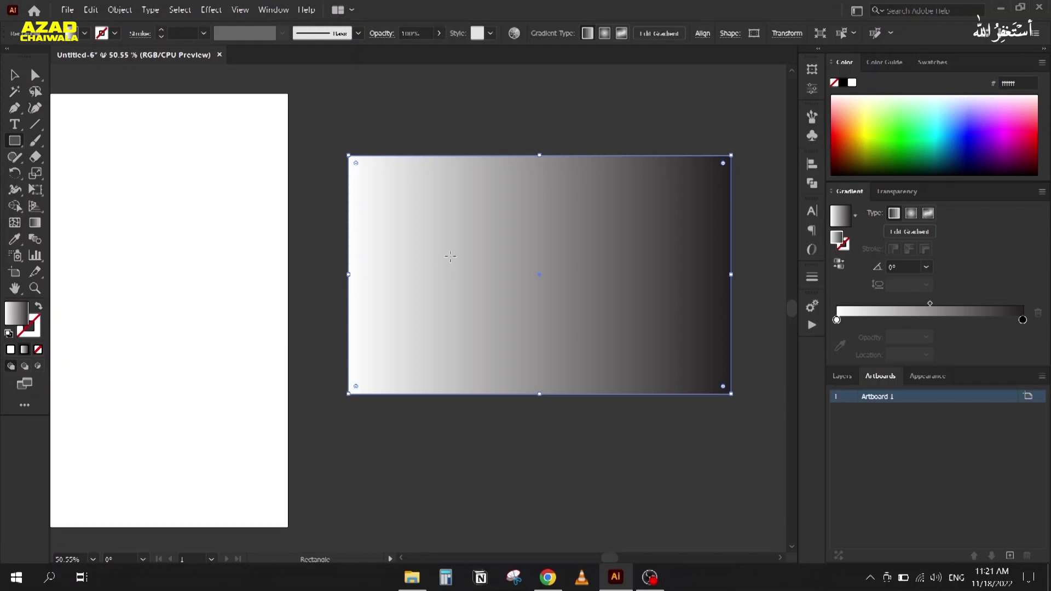
Move the gradient rectangle up and closer to the artboard's right edge
{"action": "key", "text": "v"}
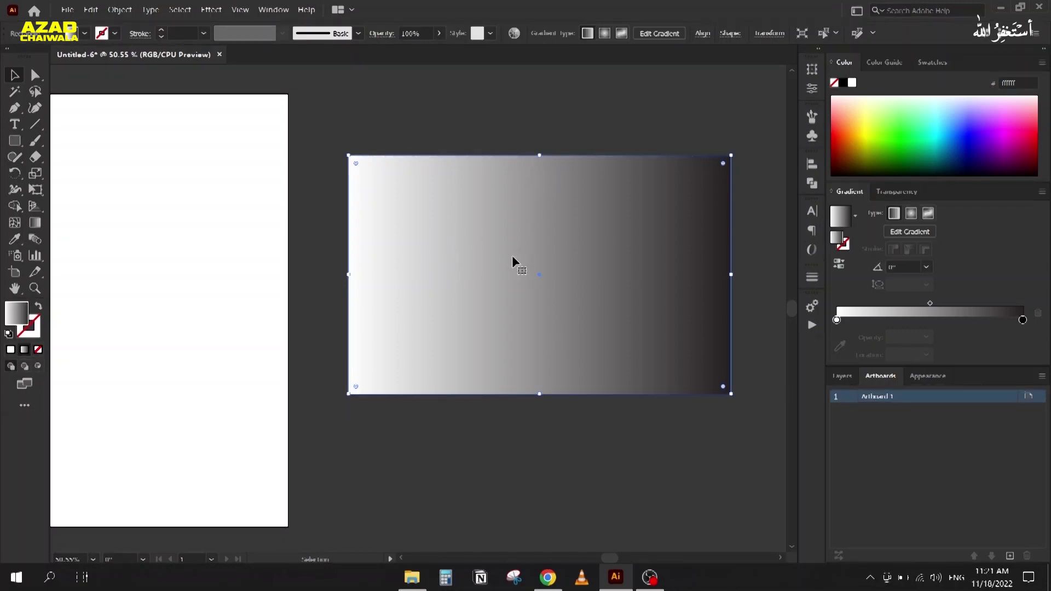
{"action": "left_click_drag", "start_coordinate": [517, 274], "coordinate": [483, 238]}
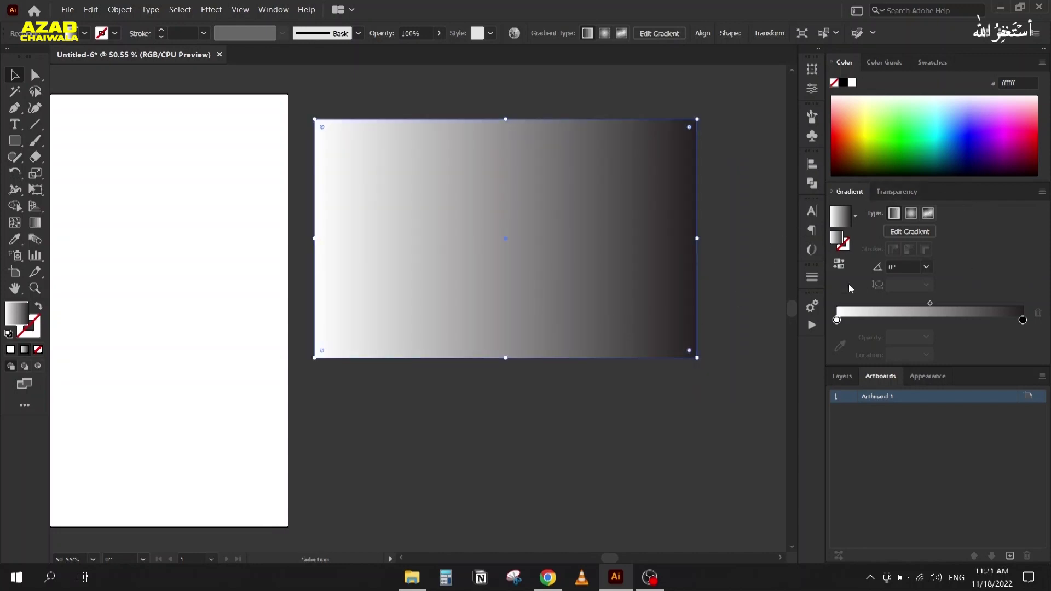
{"action": "left_click_drag", "start_coordinate": [545, 276], "coordinate": [527, 250]}
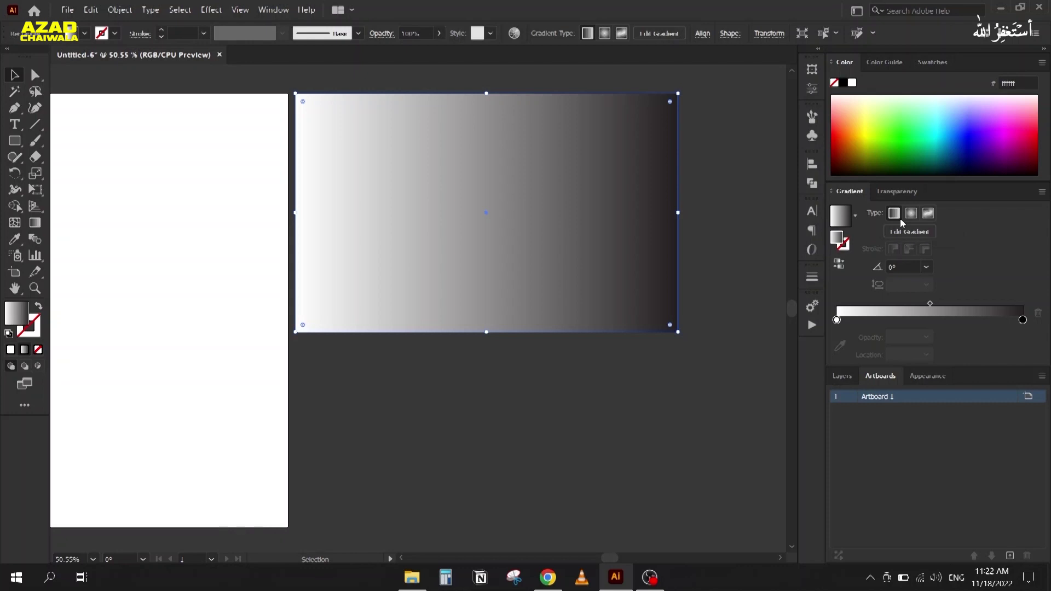
{"action": "left_click_drag", "start_coordinate": [382, 212], "coordinate": [436, 212]}
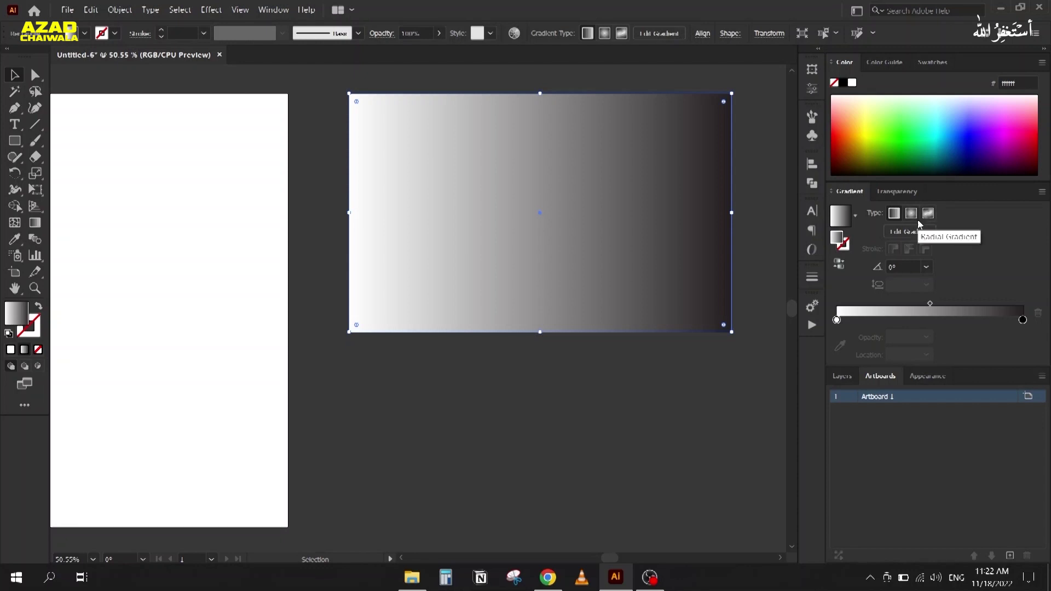
{"action": "left_click_drag", "start_coordinate": [542, 248], "coordinate": [501, 241]}
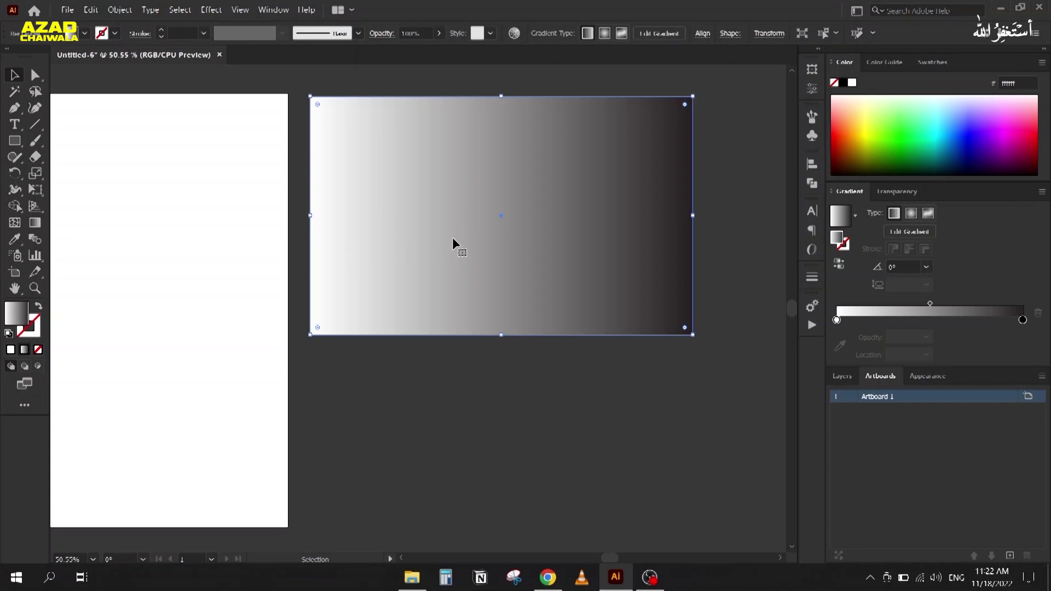
{"action": "left_click_drag", "start_coordinate": [449, 238], "coordinate": [445, 239]}
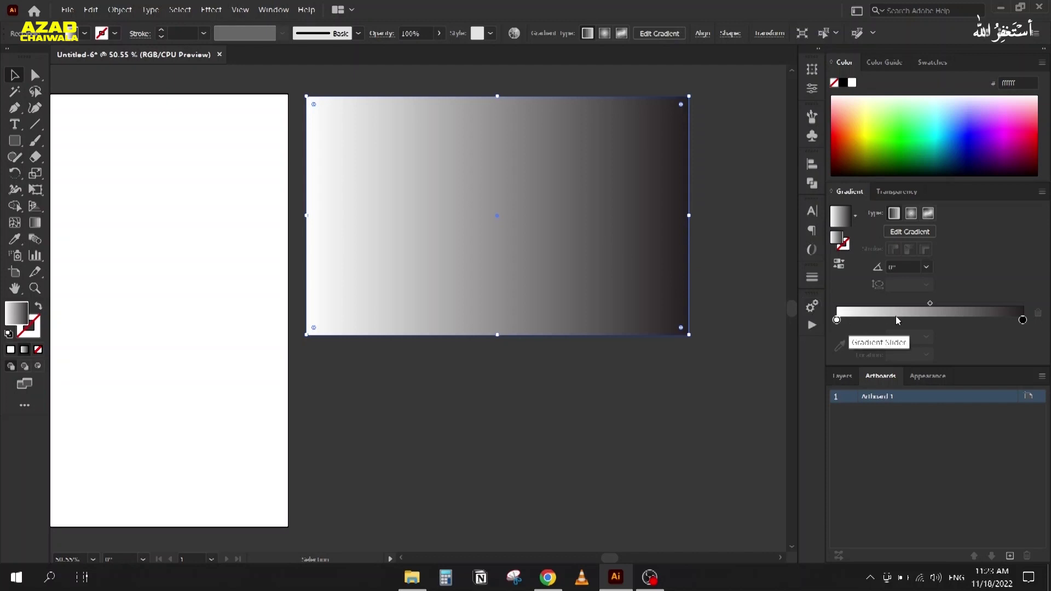
Select the gradient's end stops and midpoint, try the midpoint at about 84% and at 13%, and return it to 50%
{"action": "left_click", "coordinate": [837, 320]}
{"action": "left_click", "coordinate": [1023, 320]}
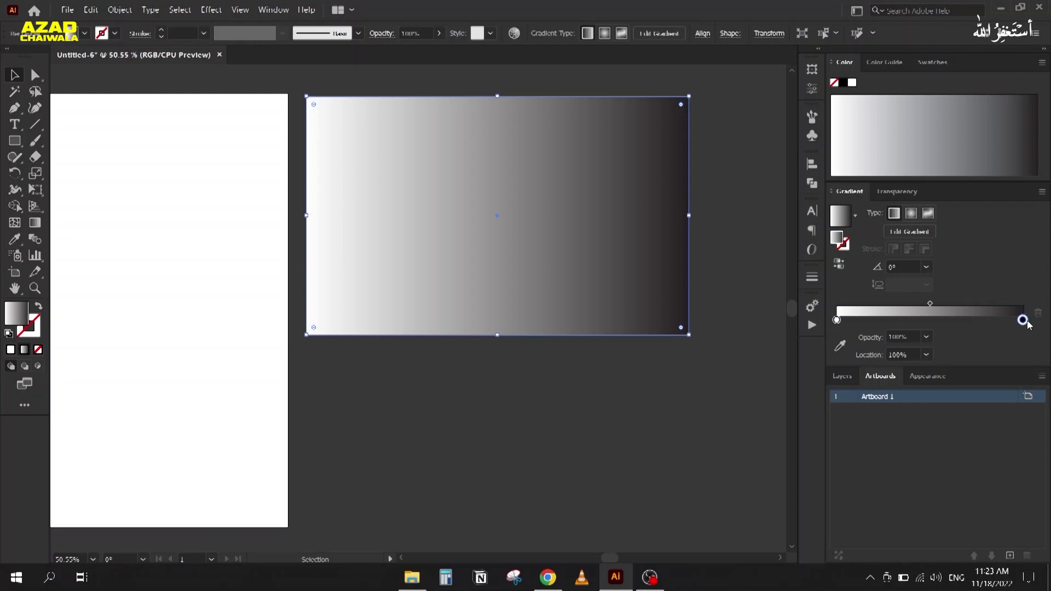
{"action": "left_click", "coordinate": [930, 304]}
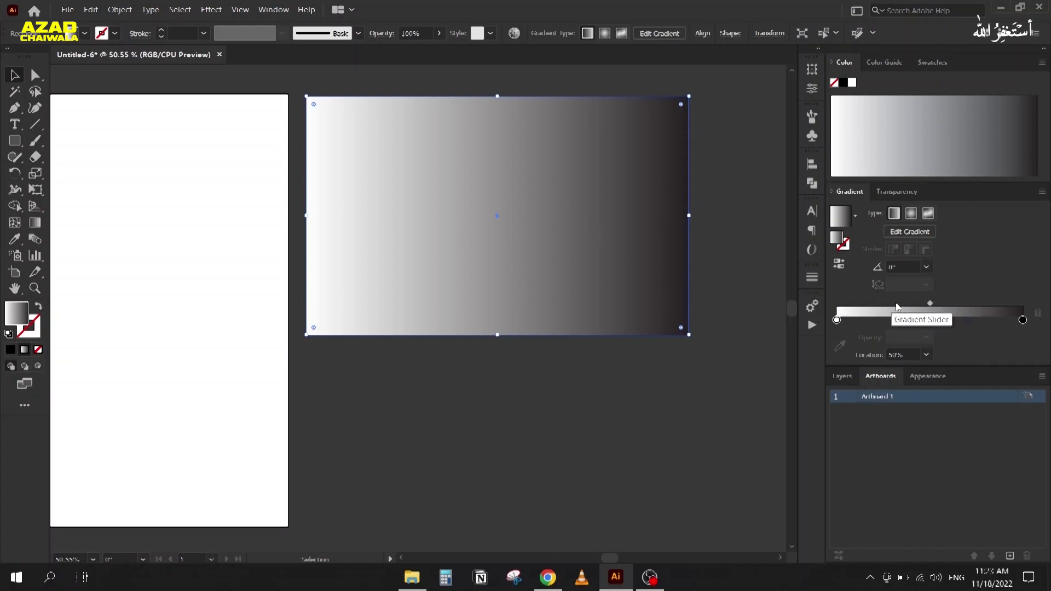
{"action": "left_click_drag", "start_coordinate": [931, 303], "coordinate": [994, 300]}
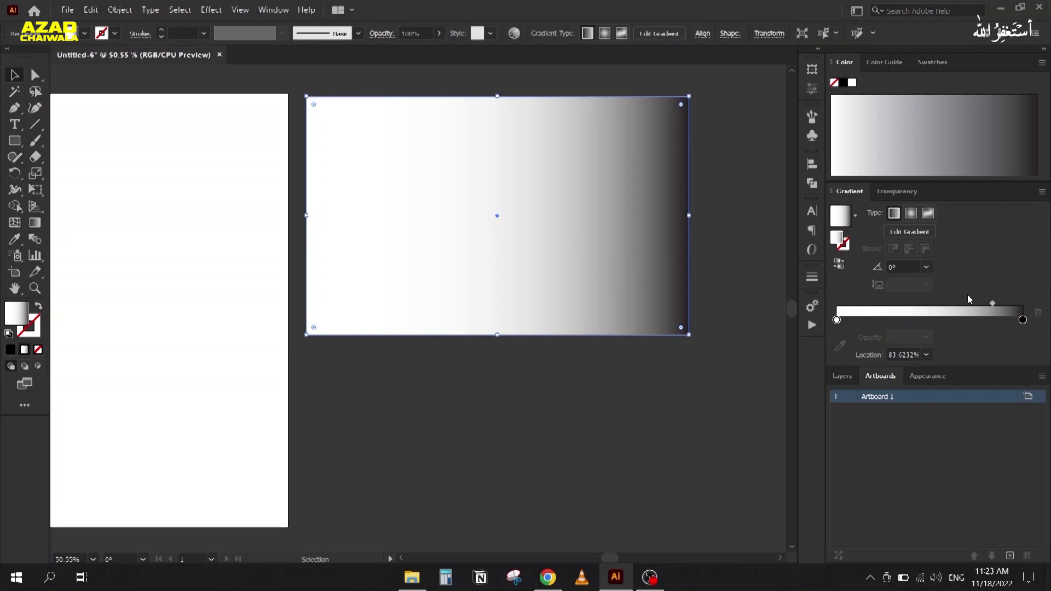
{"action": "left_click_drag", "start_coordinate": [994, 303], "coordinate": [859, 312]}
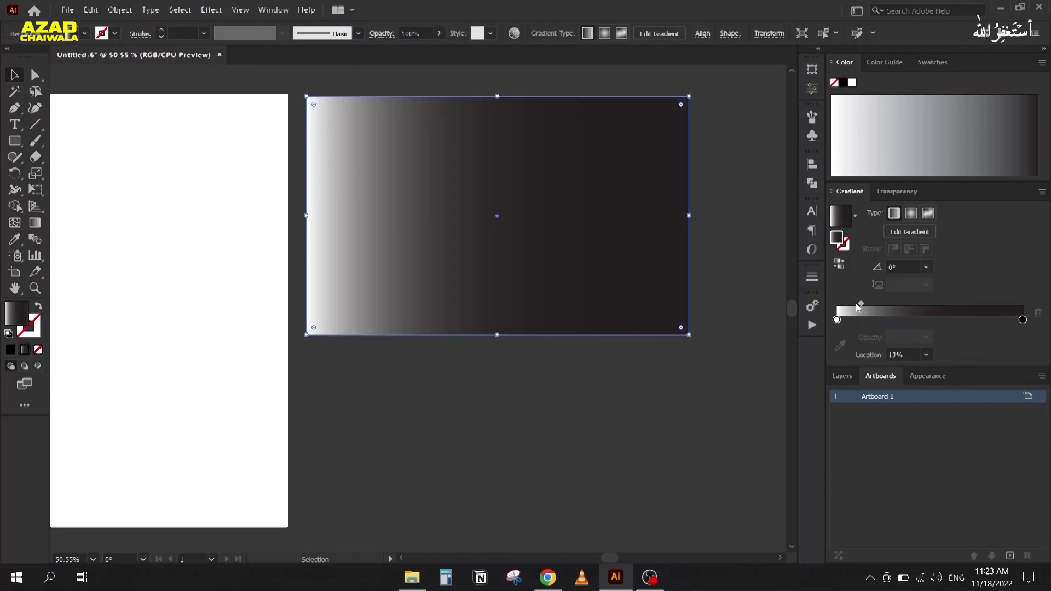
{"action": "scroll", "coordinate": [912, 350], "scroll_direction": "up", "scroll_amount": 20}
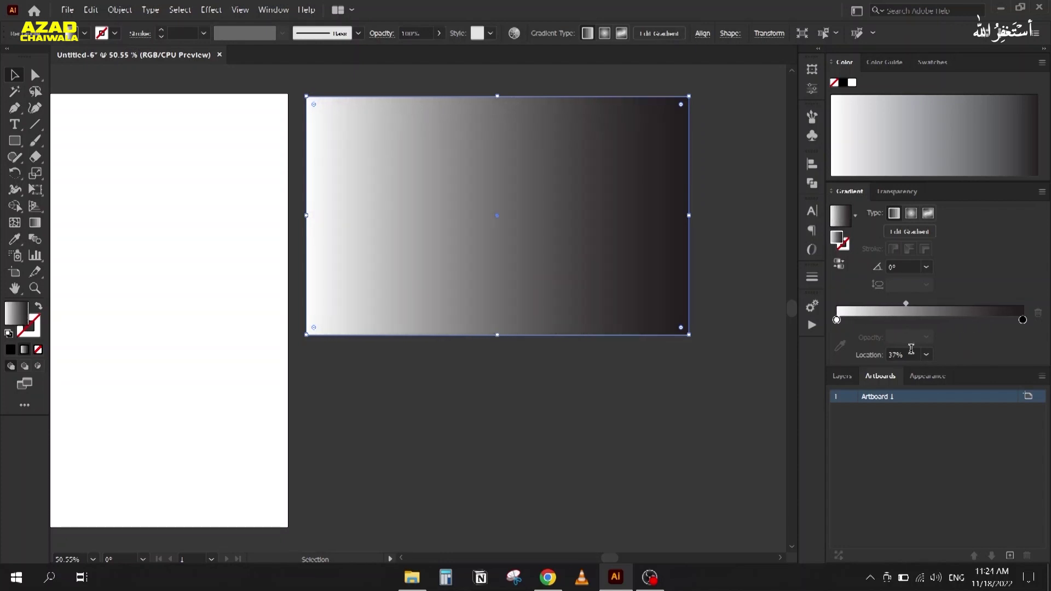
{"action": "scroll", "coordinate": [912, 349], "scroll_direction": "up", "scroll_amount": 2}
{"action": "scroll", "coordinate": [911, 350], "scroll_direction": "up", "scroll_amount": 5}
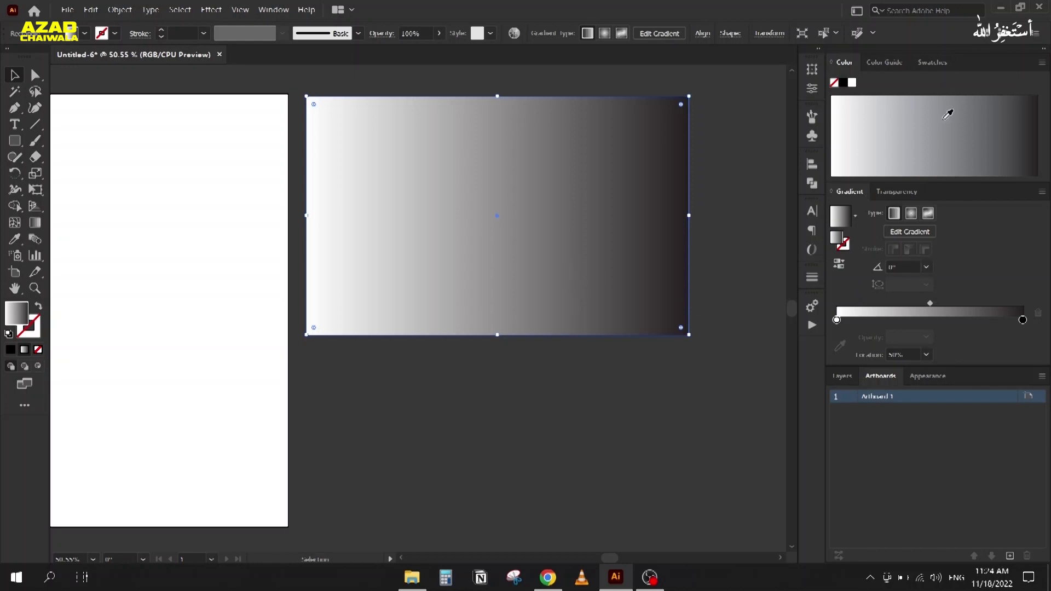
Try a solid red swatch as the rectangle's fill, and reapply the gradient fill
{"action": "left_click", "coordinate": [929, 62]}
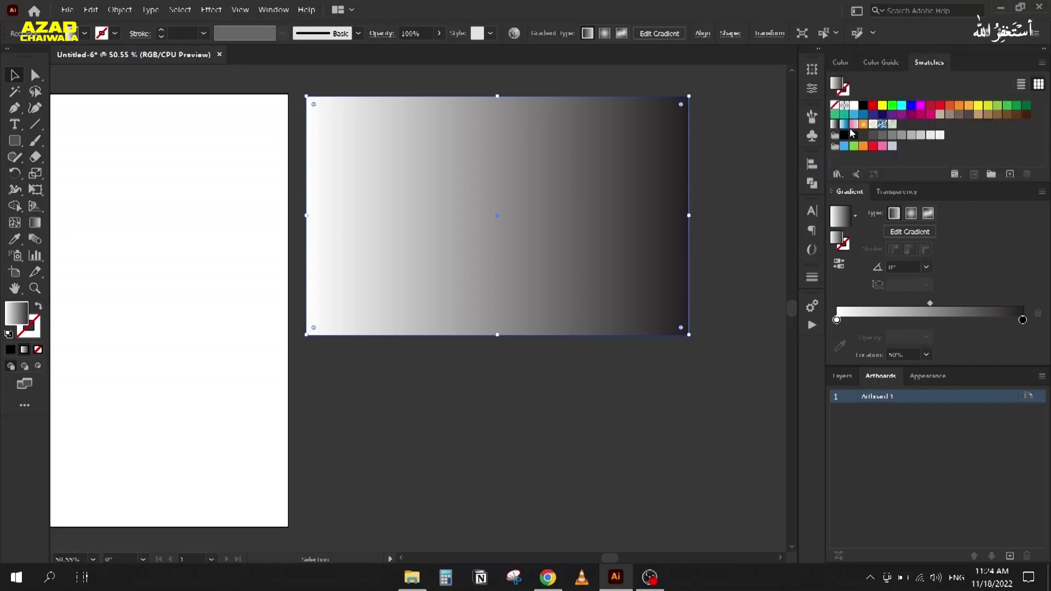
{"action": "left_click", "coordinate": [873, 107]}
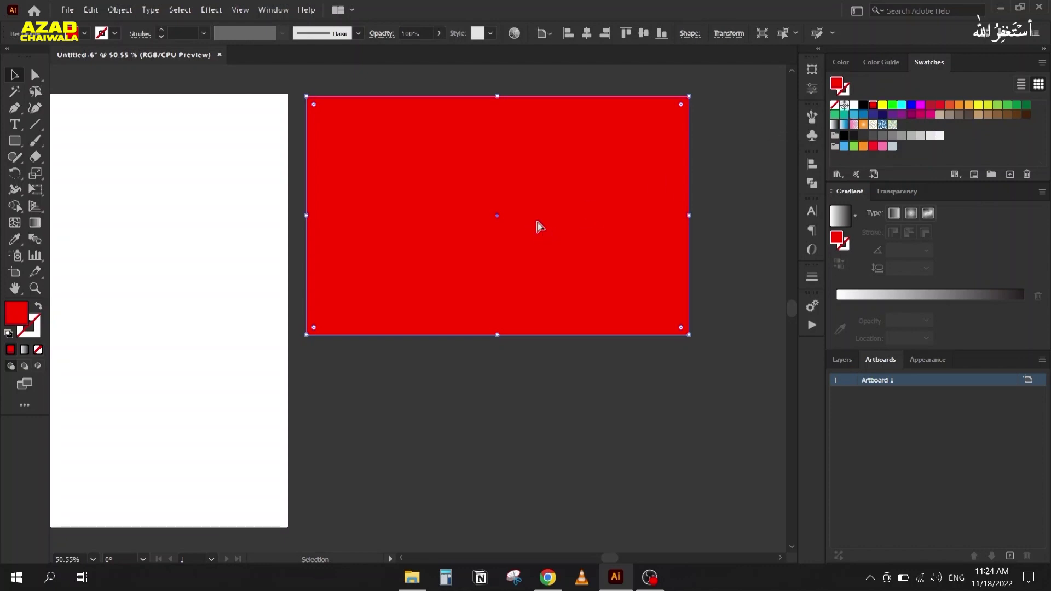
{"action": "key", "text": "period"}
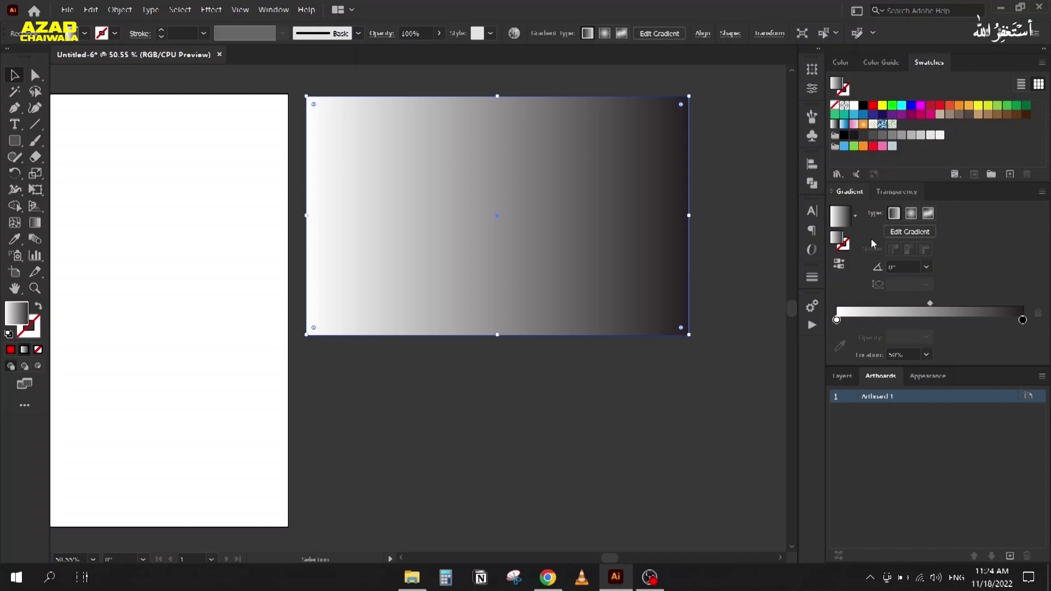
Add red, yellow, blue and light orange swatches as gradient stops, and recolor the first stop green and the last stop black
{"action": "left_click", "coordinate": [876, 110]}
{"action": "left_click", "coordinate": [869, 320]}
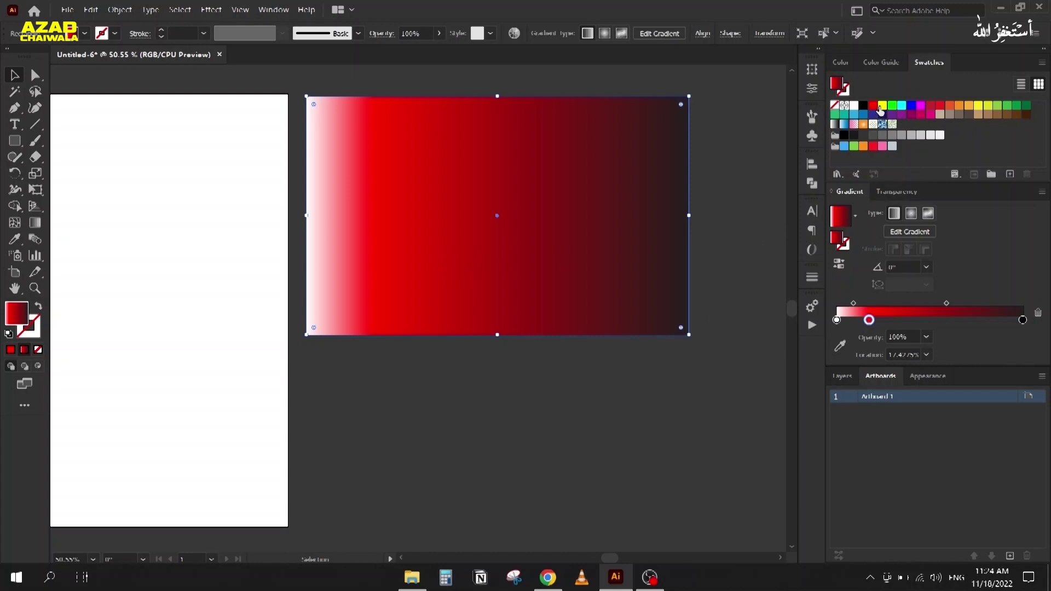
{"action": "left_click_drag", "start_coordinate": [882, 107], "coordinate": [901, 319]}
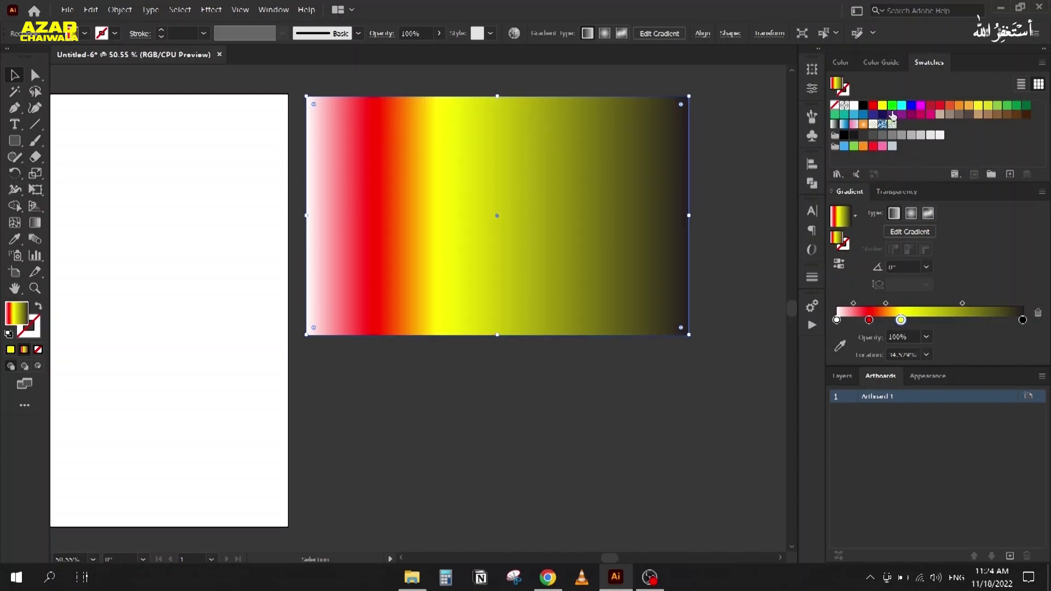
{"action": "left_click_drag", "start_coordinate": [911, 106], "coordinate": [946, 322]}
{"action": "left_click_drag", "start_coordinate": [969, 108], "coordinate": [979, 321]}
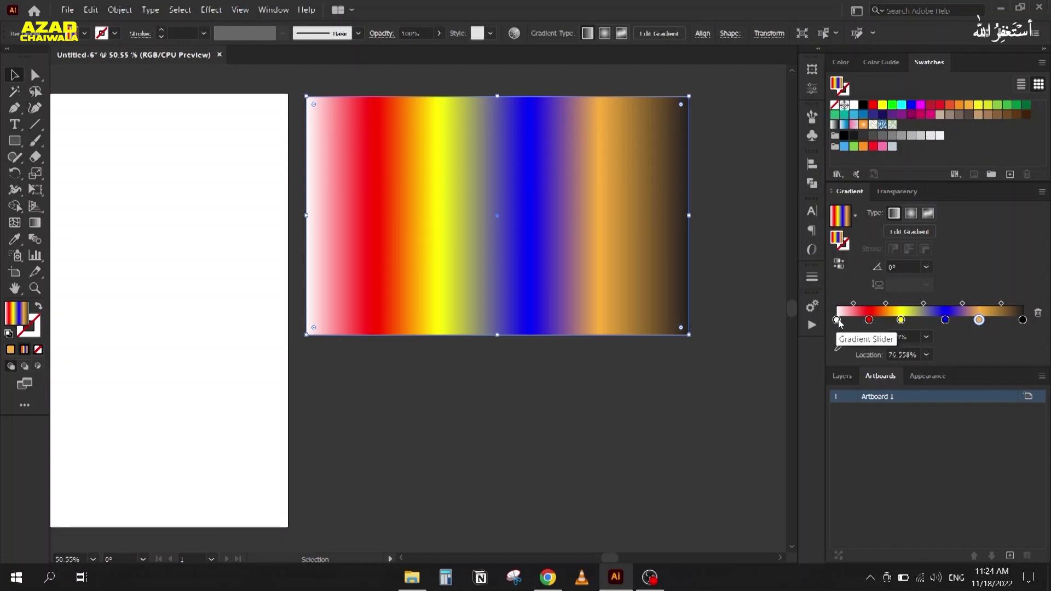
{"action": "left_click_drag", "start_coordinate": [1017, 105], "coordinate": [837, 322]}
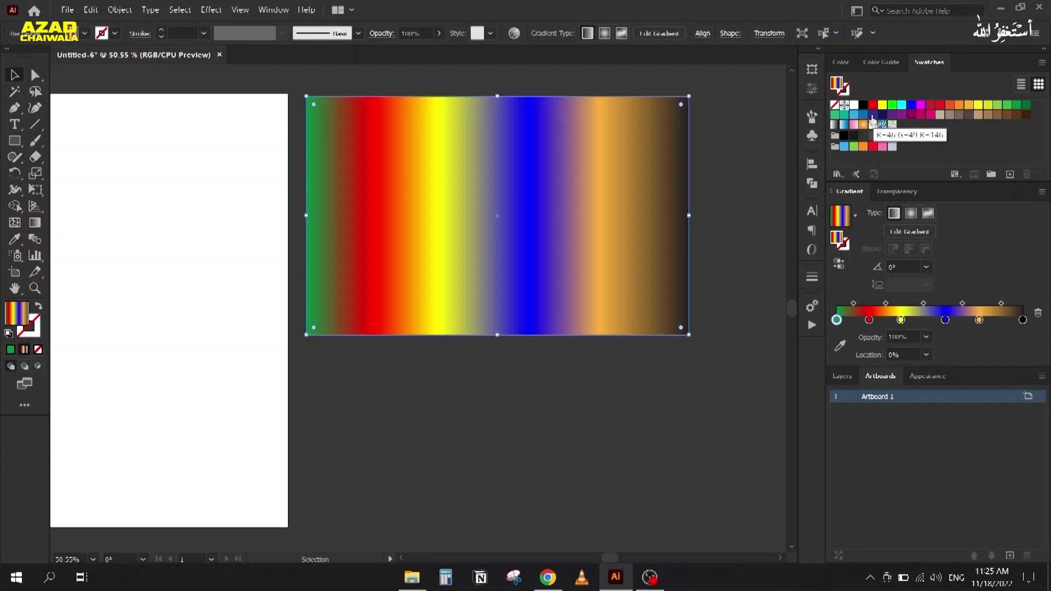
{"action": "left_click_drag", "start_coordinate": [864, 105], "coordinate": [1023, 329]}
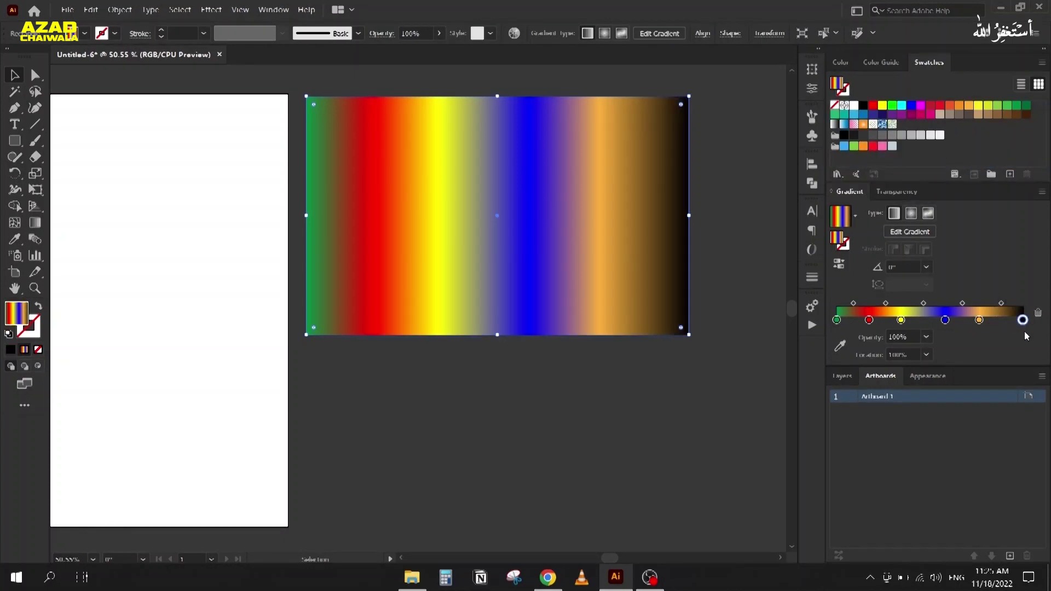
Delete the light orange, yellow and black stops from the gradient
{"action": "left_click", "coordinate": [979, 321]}
{"action": "left_click", "coordinate": [1038, 317]}
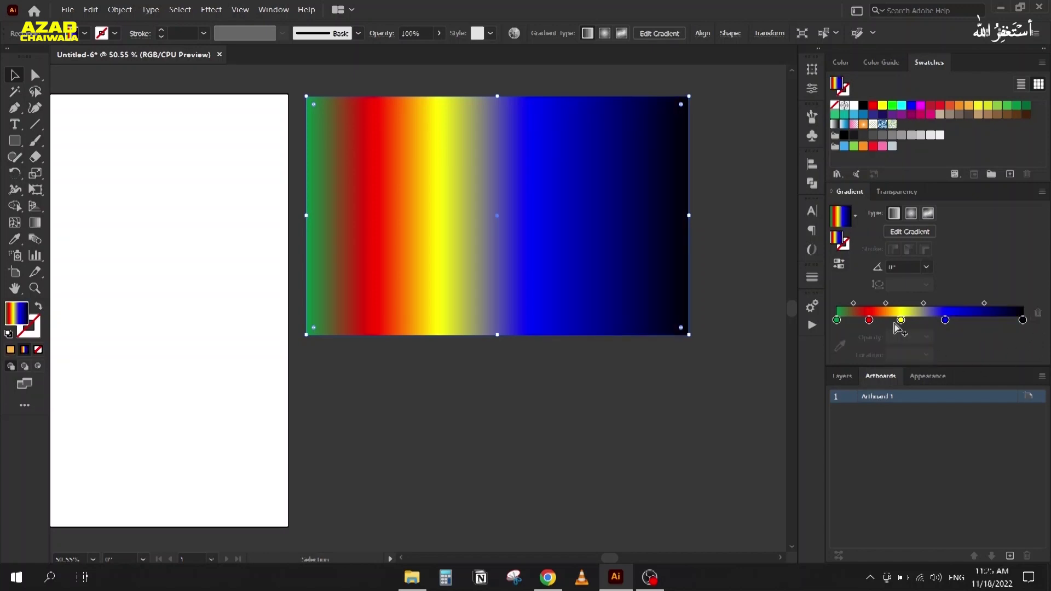
{"action": "left_click", "coordinate": [1039, 318]}
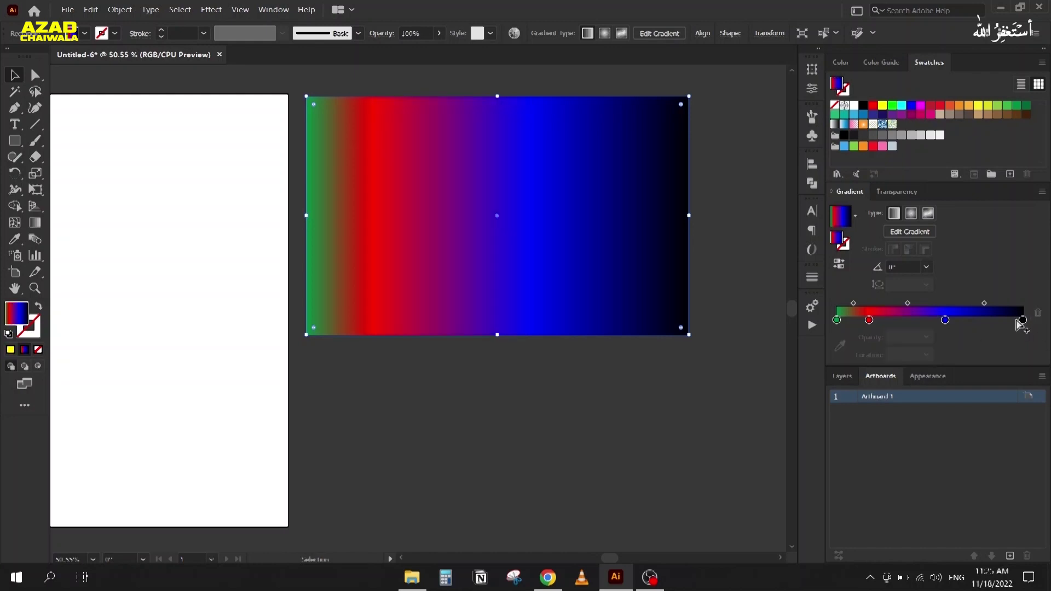
{"action": "left_click", "coordinate": [1041, 319]}
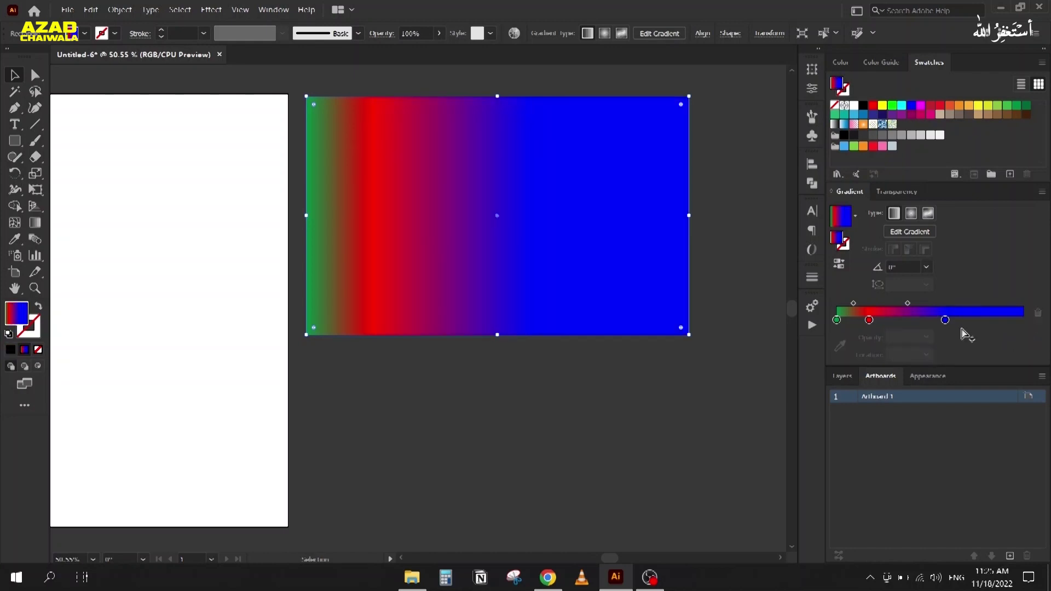
Move the blue stop to the gradient's far end, remove the green stop, and place the red stop at 0%
{"action": "left_click_drag", "start_coordinate": [946, 320], "coordinate": [1023, 320]}
{"action": "left_click", "coordinate": [837, 320]}
{"action": "mouse_move", "coordinate": [837, 321]}
{"action": "left_mouse_down"}
{"action": "mouse_move", "coordinate": [840, 343]}
{"action": "mouse_move", "coordinate": [837, 321]}
{"action": "left_mouse_up"}
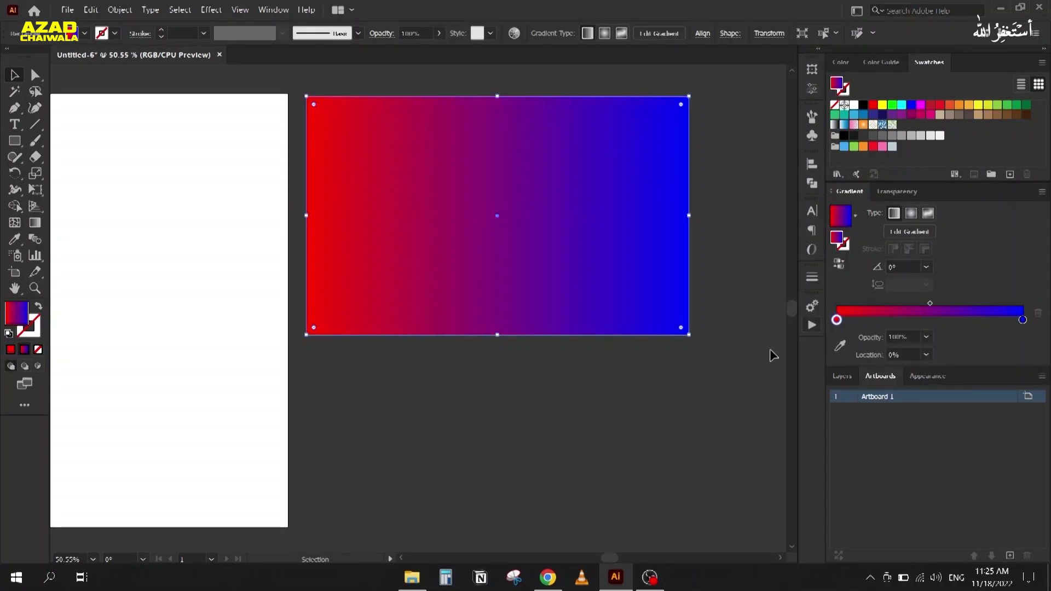
Recolor the gradient's first stop green from the color spectrum
{"action": "double_click", "coordinate": [837, 321]}
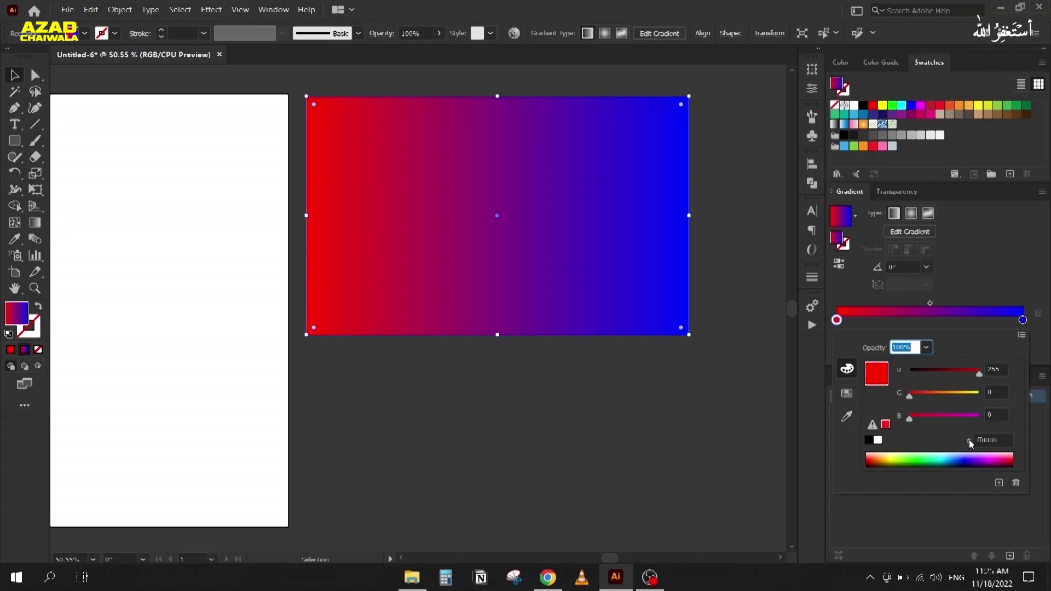
{"action": "left_click", "coordinate": [895, 460]}
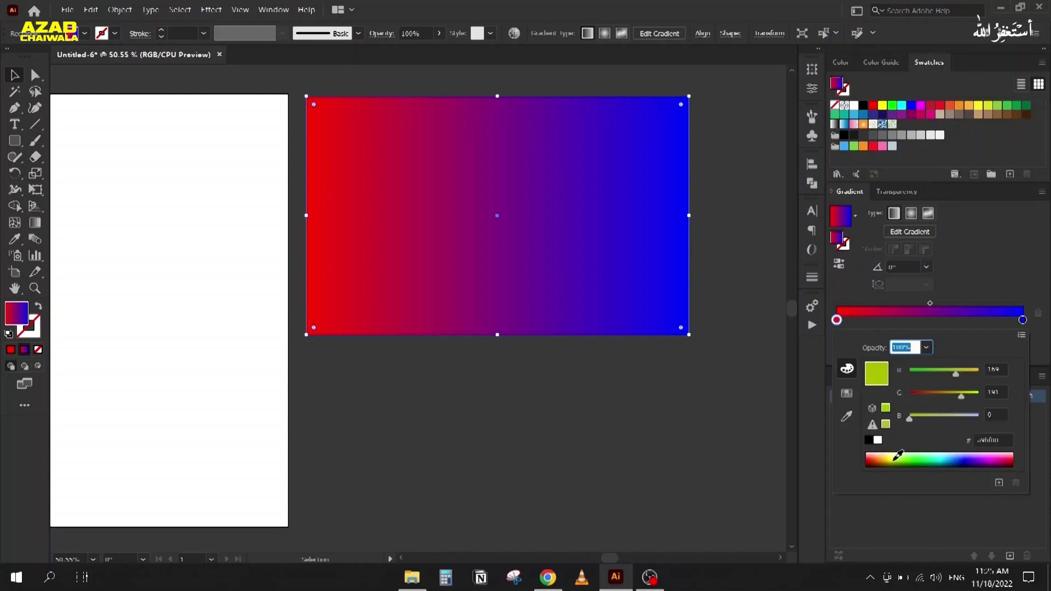
{"action": "left_click_drag", "start_coordinate": [896, 459], "coordinate": [921, 460]}
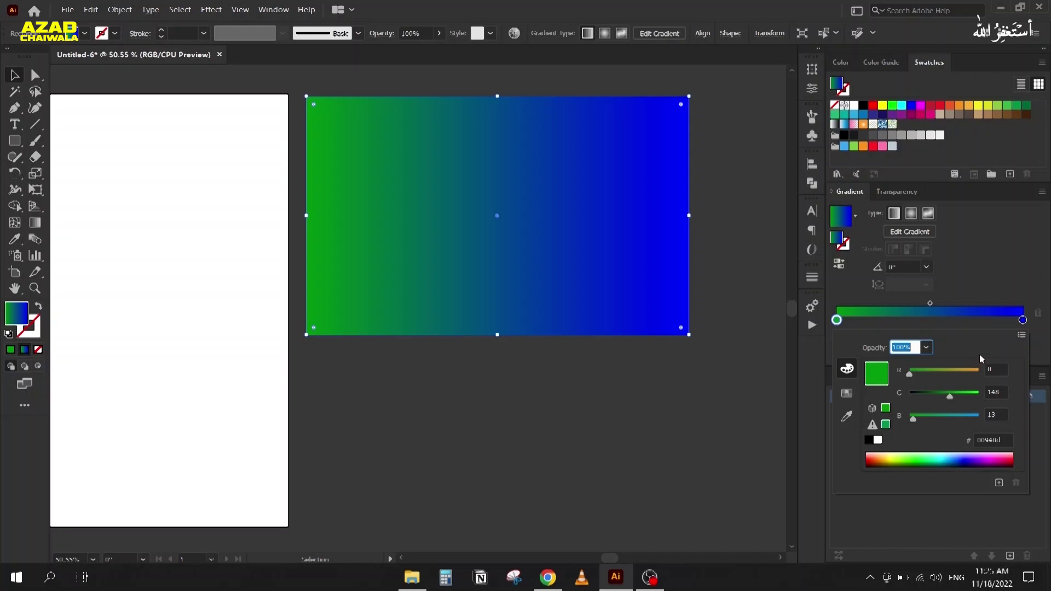
Switch the first stop's color model to HSB, try a lower saturation, and recolor the stop dark blue from the spectrum
{"action": "left_click", "coordinate": [1020, 337]}
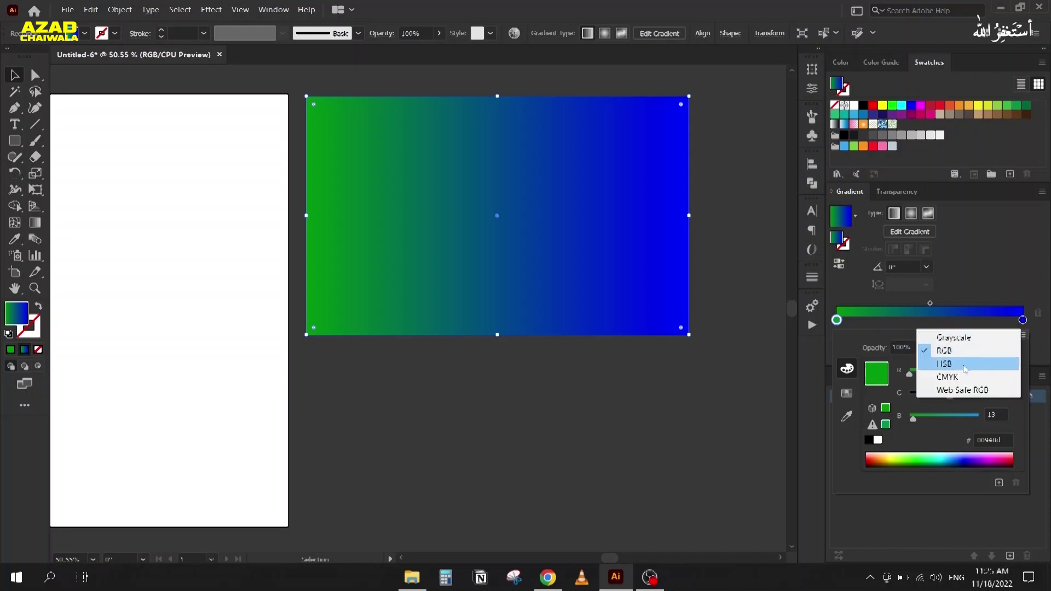
{"action": "left_click", "coordinate": [890, 364]}
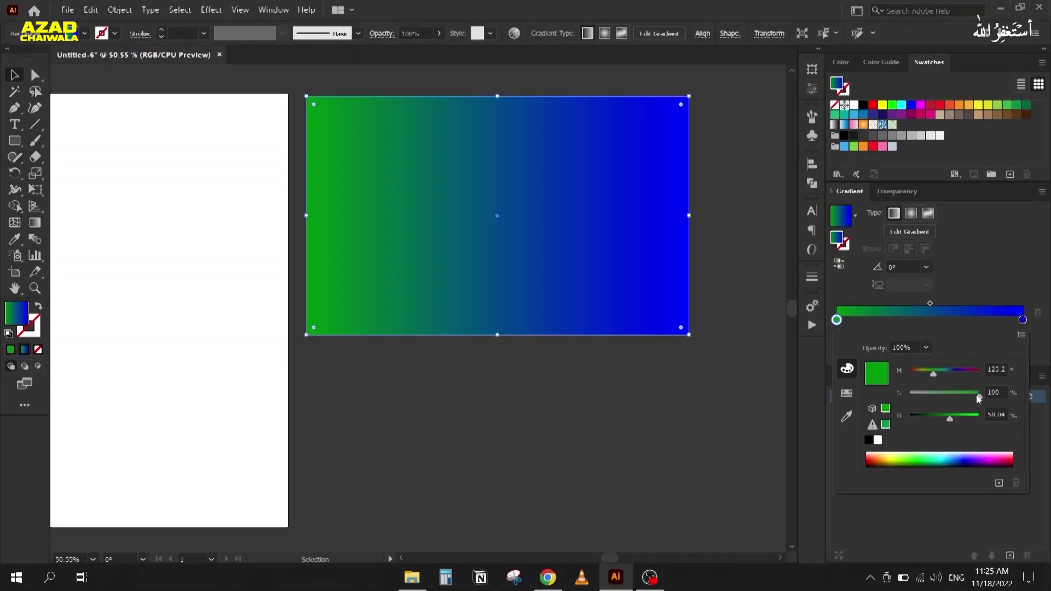
{"action": "left_click_drag", "start_coordinate": [975, 392], "coordinate": [933, 401]}
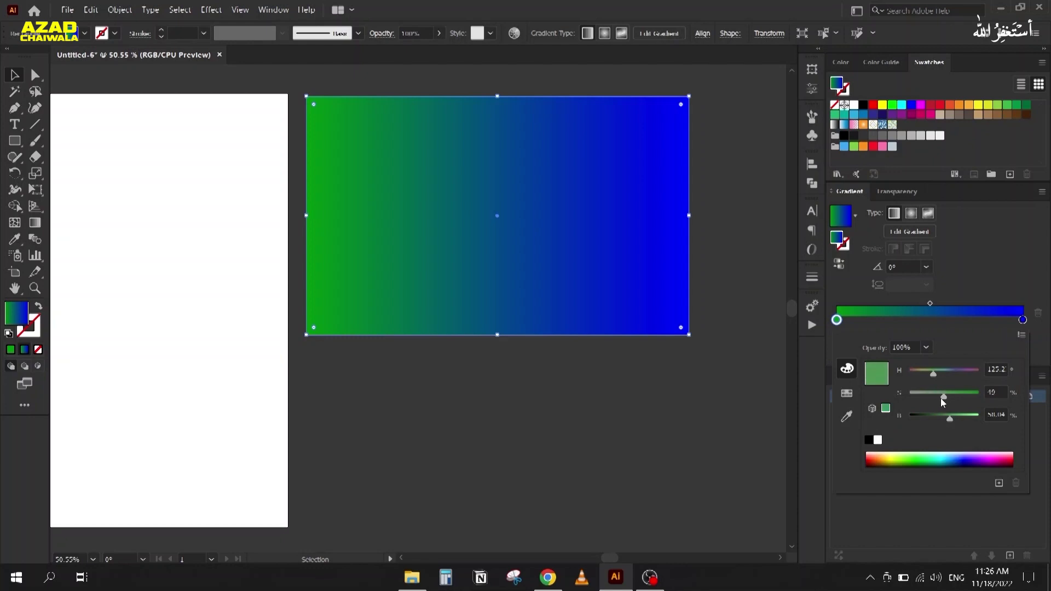
{"action": "left_click_drag", "start_coordinate": [942, 403], "coordinate": [928, 401]}
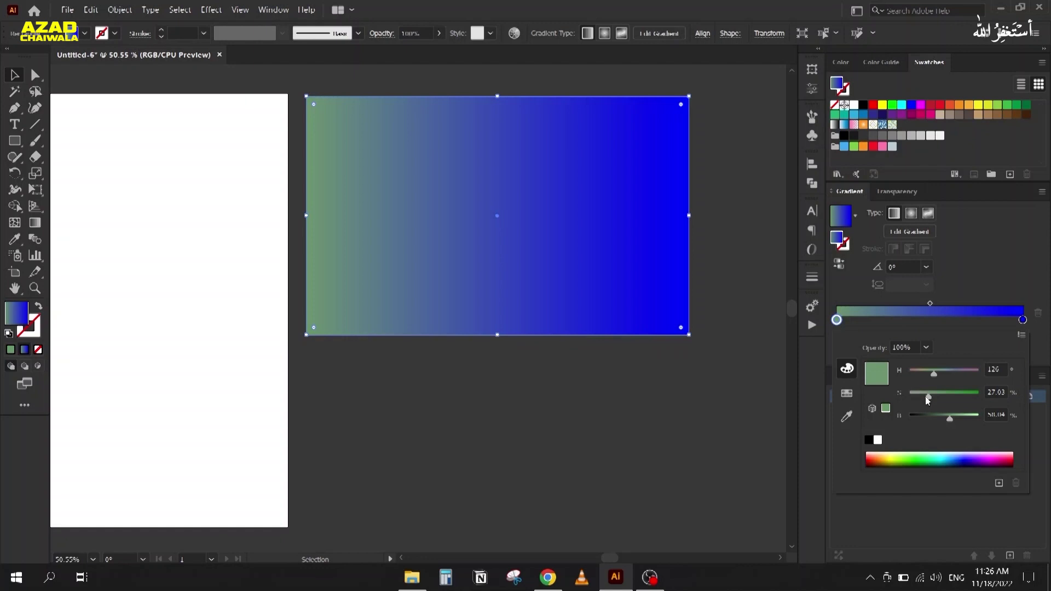
{"action": "left_click", "coordinate": [947, 459]}
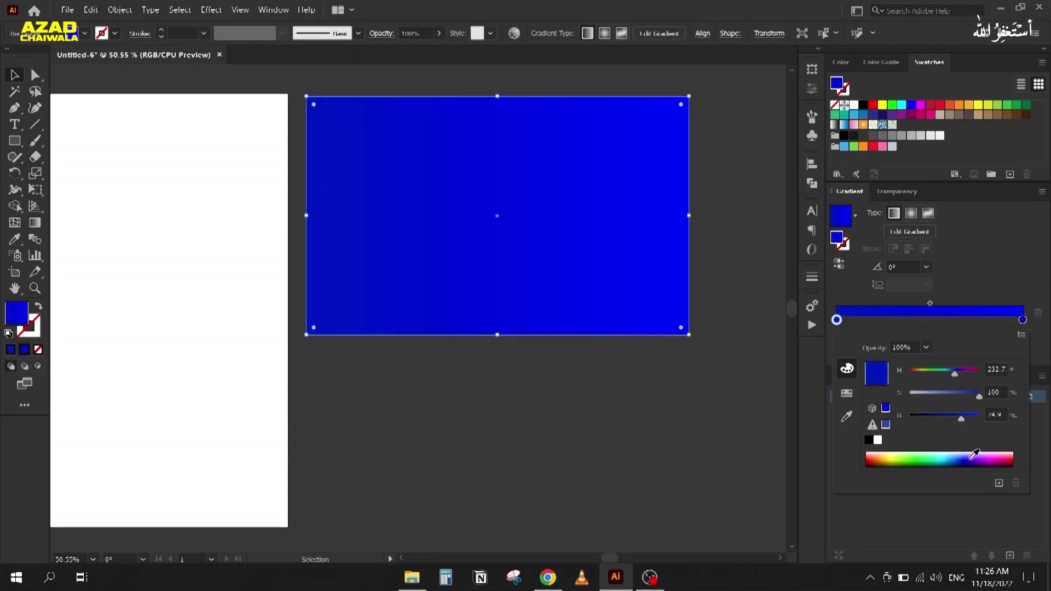
Switch the last stop's color model to RGB and recolor it from the spectrum, trying yellow-green and settling on dark magenta
{"action": "left_click", "coordinate": [1023, 321]}
{"action": "double_click", "coordinate": [1023, 320]}
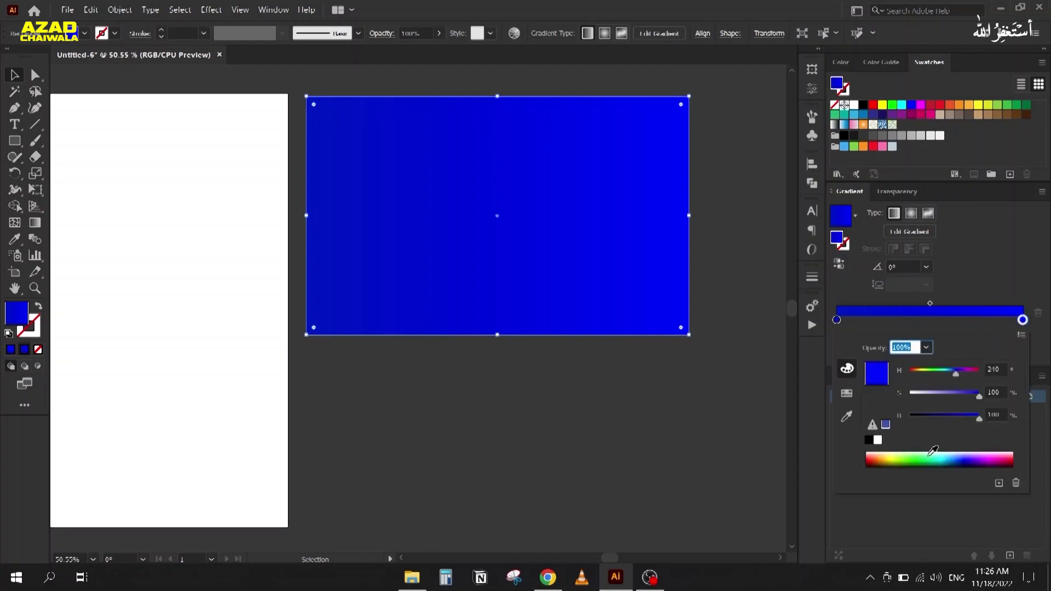
{"action": "left_click", "coordinate": [1021, 335]}
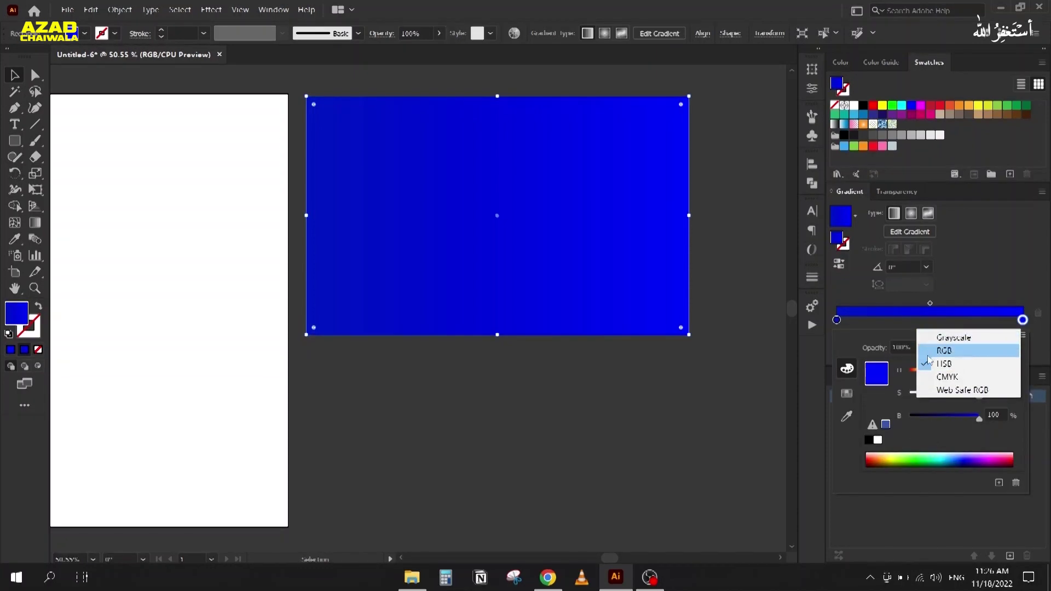
{"action": "left_click", "coordinate": [944, 350]}
{"action": "left_click", "coordinate": [947, 457]}
{"action": "left_click_drag", "start_coordinate": [947, 456], "coordinate": [904, 458]}
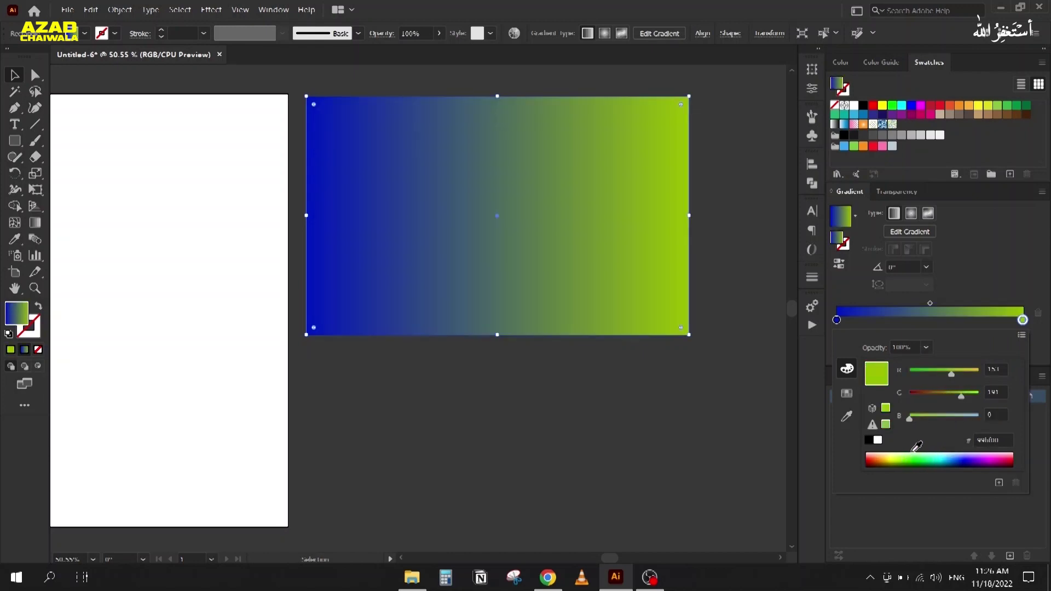
{"action": "left_click", "coordinate": [994, 459]}
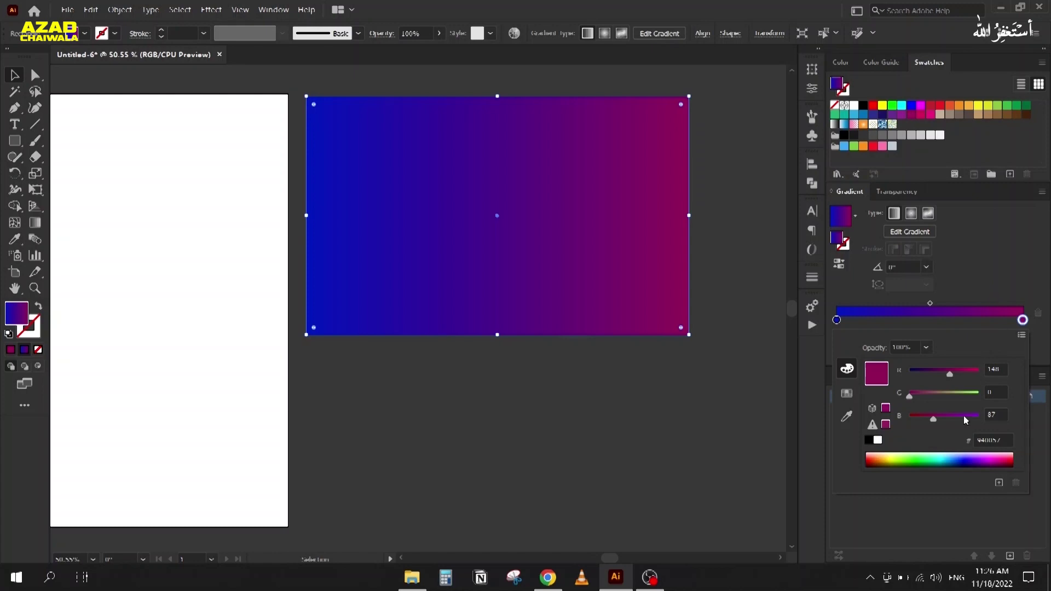
Set the last gradient stop's hex color to 000000
{"action": "left_click", "coordinate": [1006, 442]}
{"action": "type", "text": "000000"}
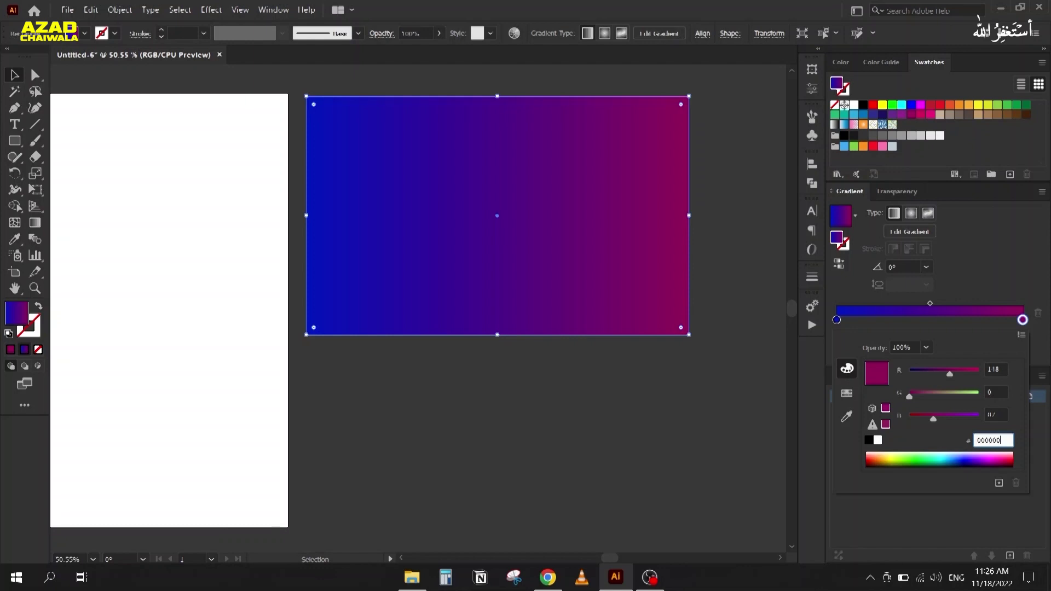
{"action": "key", "text": "Return"}
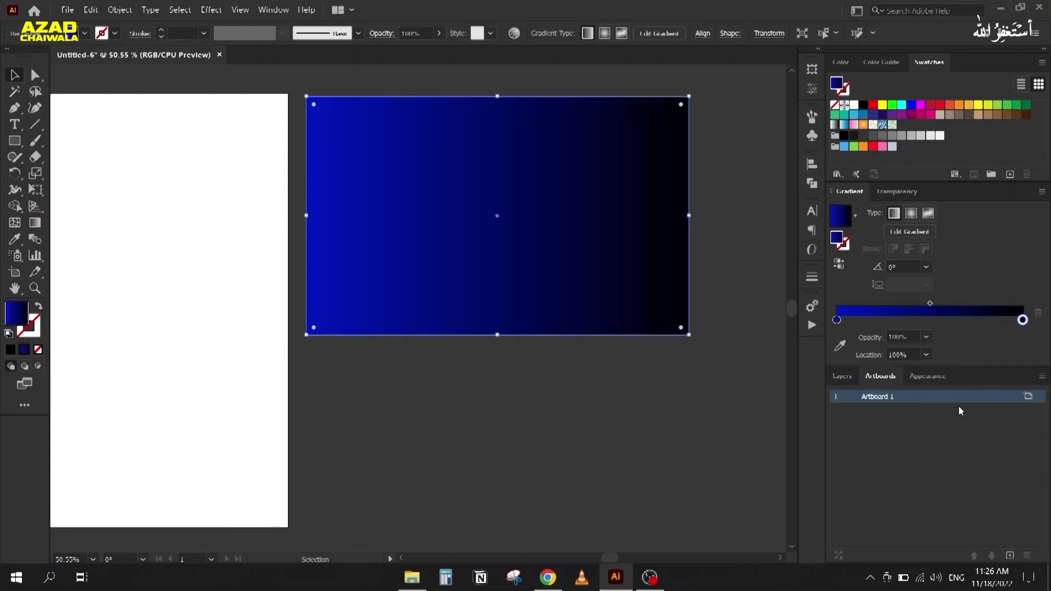
Reselect the rectangle and recolor the gradient's last stop with the magenta swatch
{"action": "left_click", "coordinate": [554, 408]}
{"action": "left_click", "coordinate": [471, 221]}
{"action": "left_click_drag", "start_coordinate": [921, 106], "coordinate": [1023, 321]}
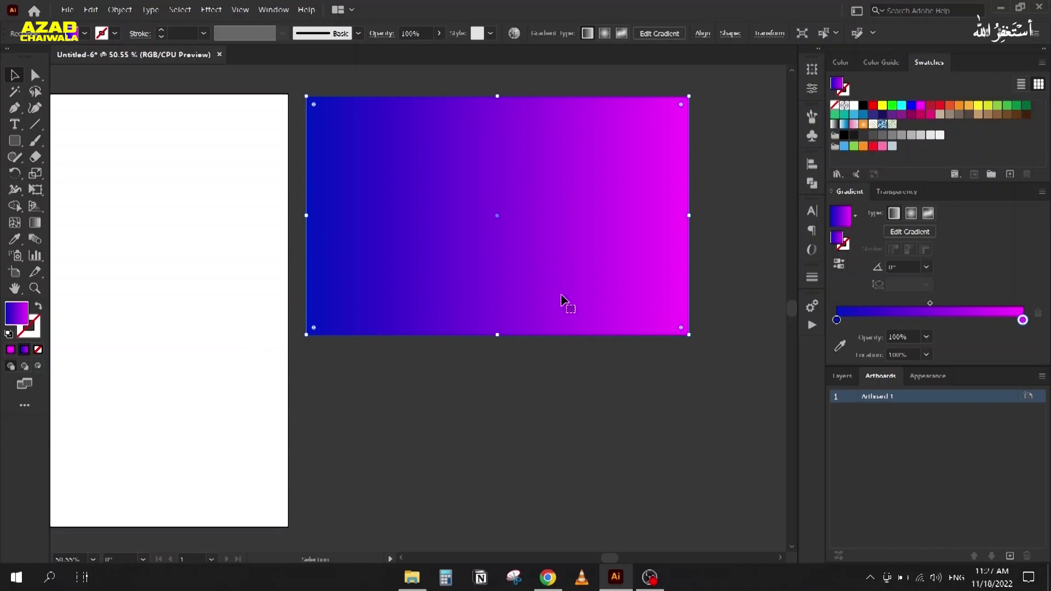
Try different gradient angles by raising the value to 30° and lowering it to -15°, and reset the angle to 0°
{"action": "left_click", "coordinate": [915, 267]}
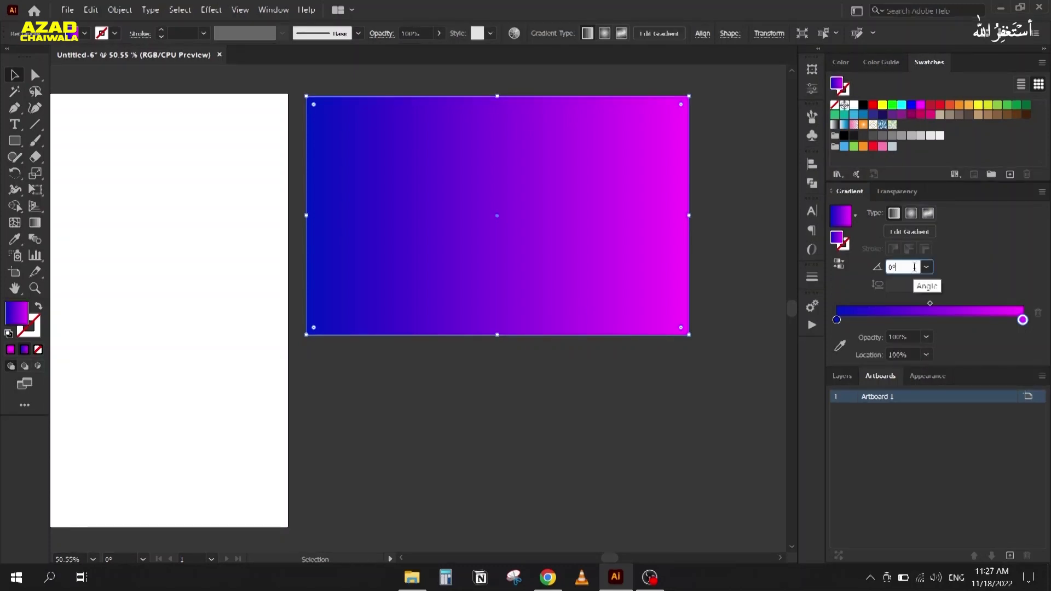
{"action": "key", "text": "Up"}
{"action": "key", "text": "Up"}
{"action": "key", "text": "Up"}
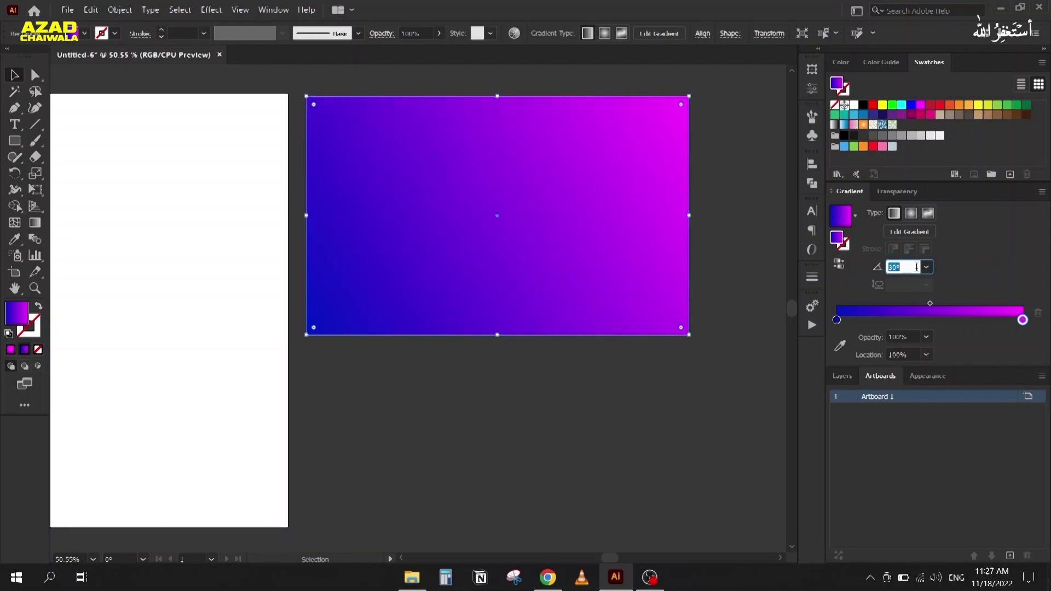
{"action": "key", "text": "Down"}
{"action": "key", "text": "Down"}
{"action": "key", "text": "Down"}
{"action": "key", "text": "Down"}
{"action": "key", "text": "Down"}
{"action": "key", "text": "Down"}
{"action": "key", "text": "Down"}
{"action": "key", "text": "Down"}
{"action": "key", "text": "Down"}
{"action": "key", "text": "Down"}
{"action": "key", "text": "Down"}
{"action": "key", "text": "Down"}
{"action": "key", "text": "Down"}
{"action": "key", "text": "Down"}
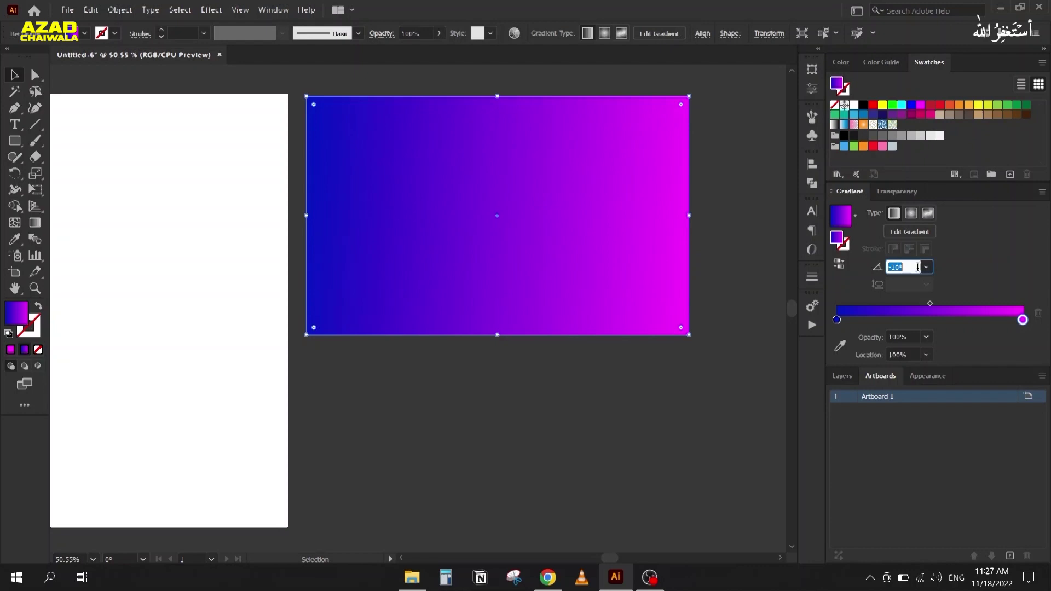
{"action": "left_click", "coordinate": [927, 268]}
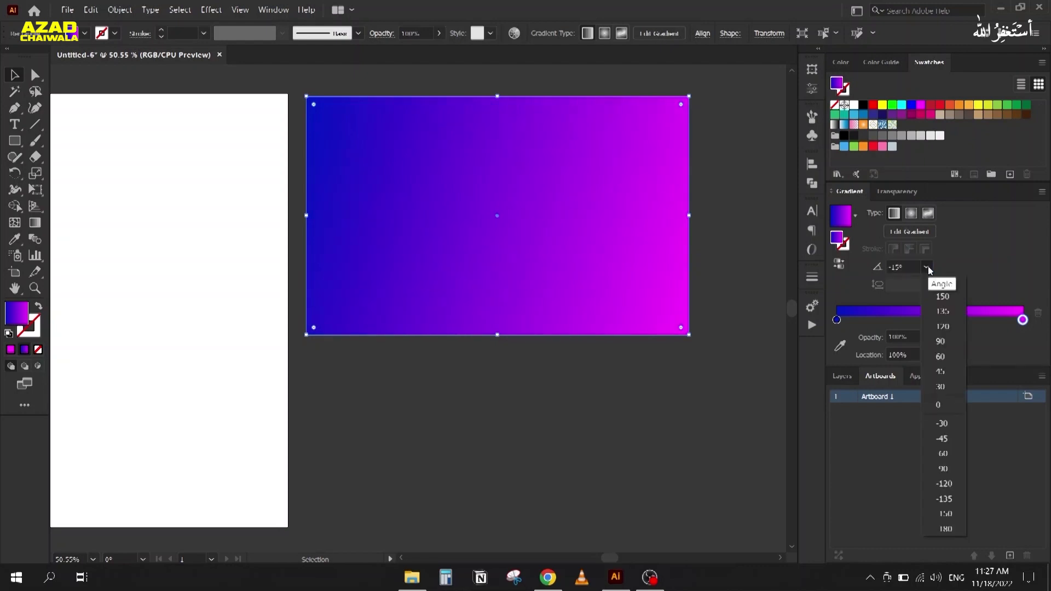
{"action": "left_click", "coordinate": [940, 405]}
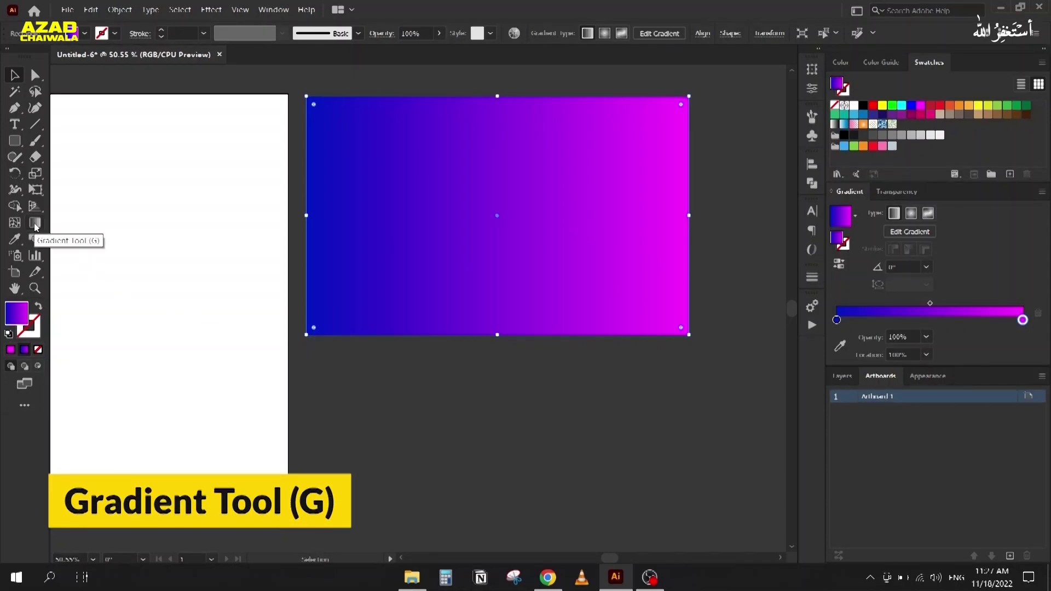
With the Gradient tool, redraw the rectangle's gradient vertically from its top edge to its bottom edge, and horizontally from right to left
{"action": "left_click", "coordinate": [35, 226]}
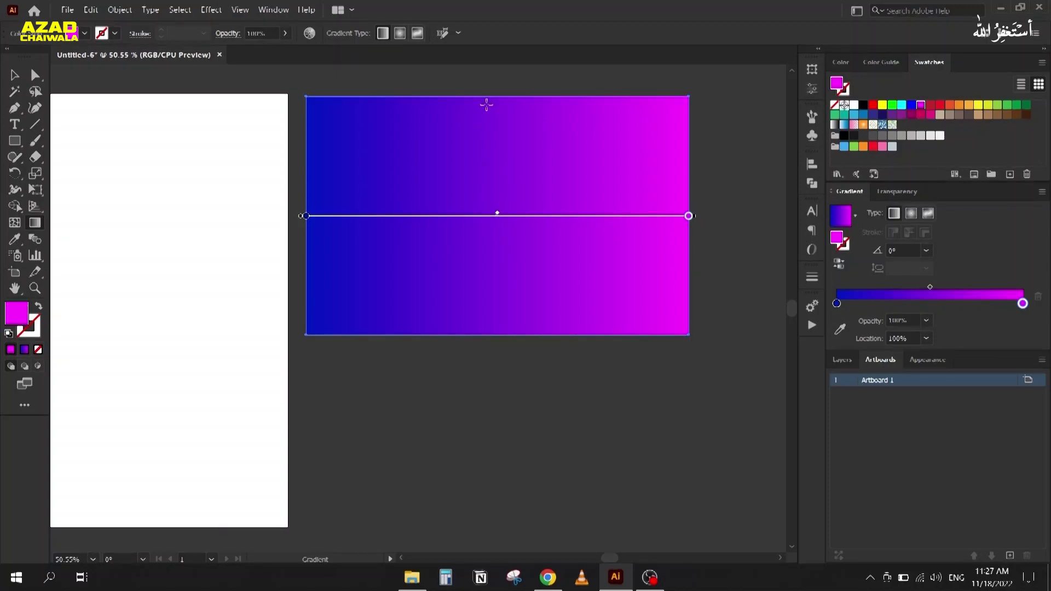
{"action": "left_click_drag", "start_coordinate": [494, 97], "coordinate": [518, 332]}
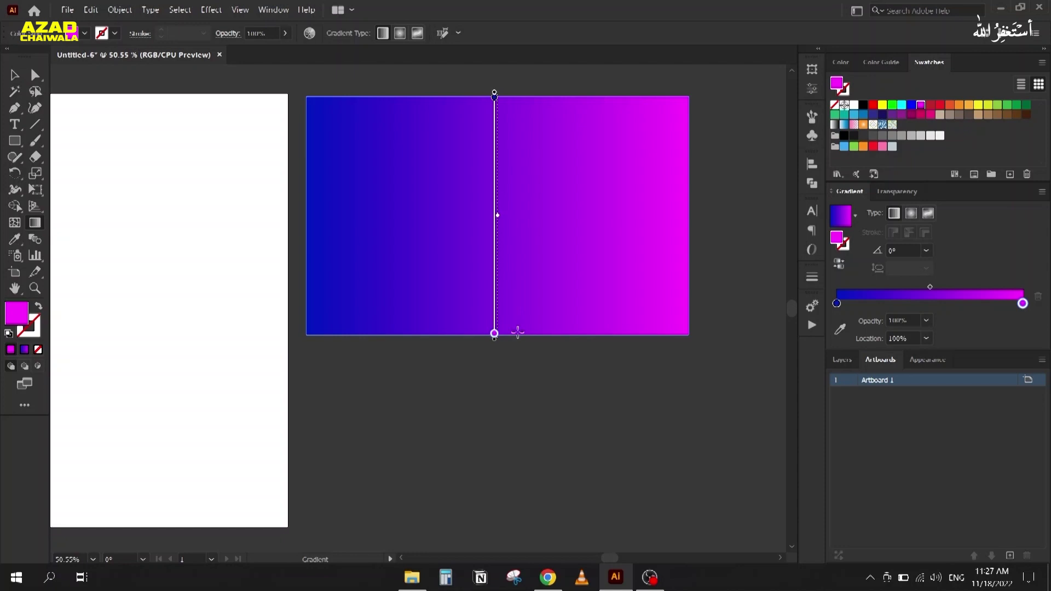
{"action": "left_click_drag", "start_coordinate": [517, 331], "coordinate": [518, 333]}
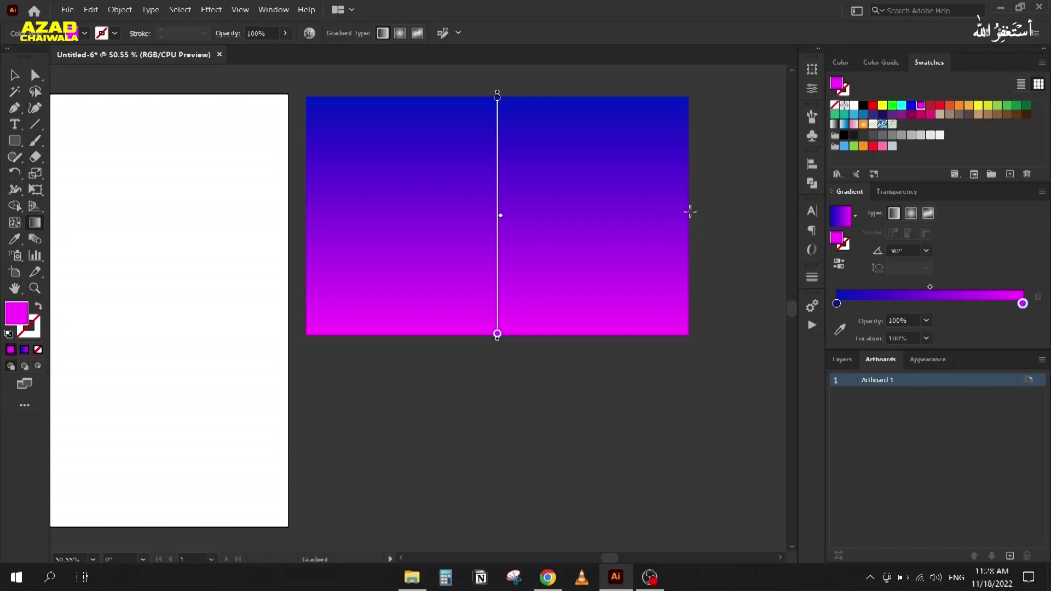
{"action": "left_click_drag", "start_coordinate": [691, 207], "coordinate": [305, 208]}
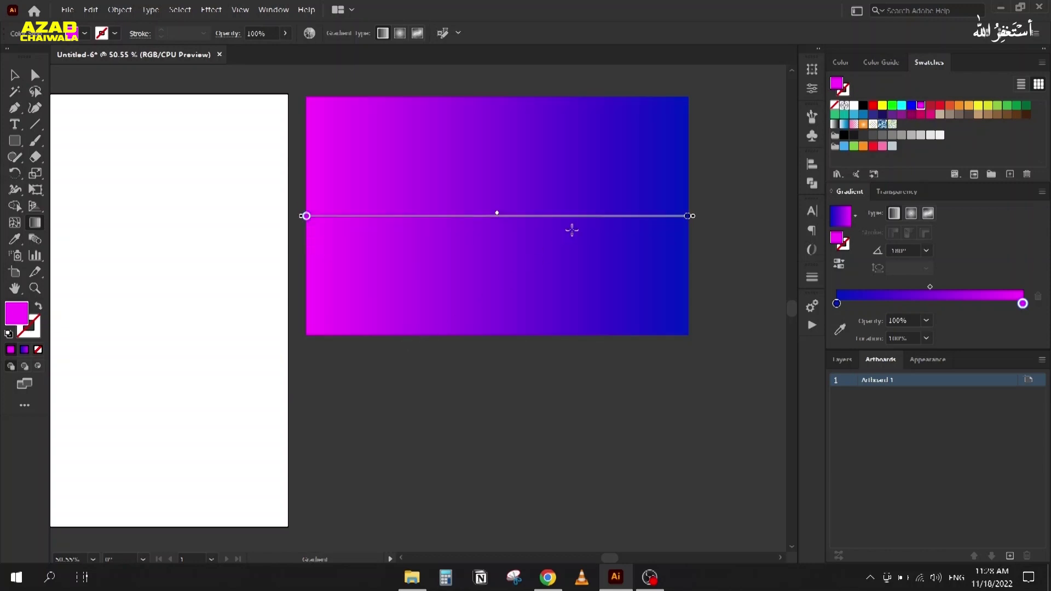
Redraw the gradient along both diagonals and vertically downward, finishing with a horizontal direction from the rectangle's left edge to its right edge
{"action": "left_click_drag", "start_coordinate": [689, 98], "coordinate": [306, 338]}
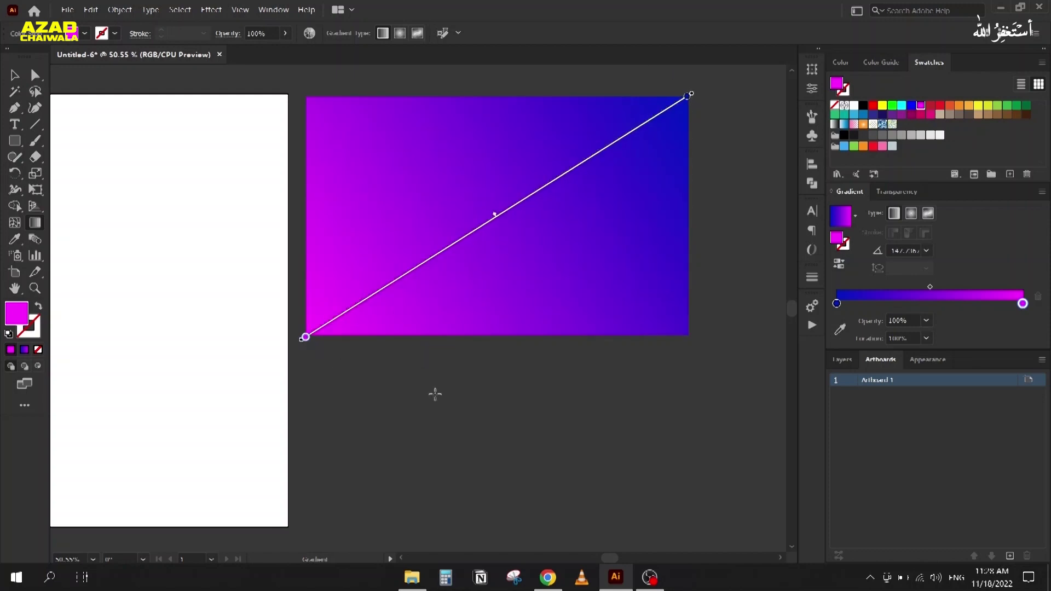
{"action": "left_click_drag", "start_coordinate": [308, 93], "coordinate": [688, 332]}
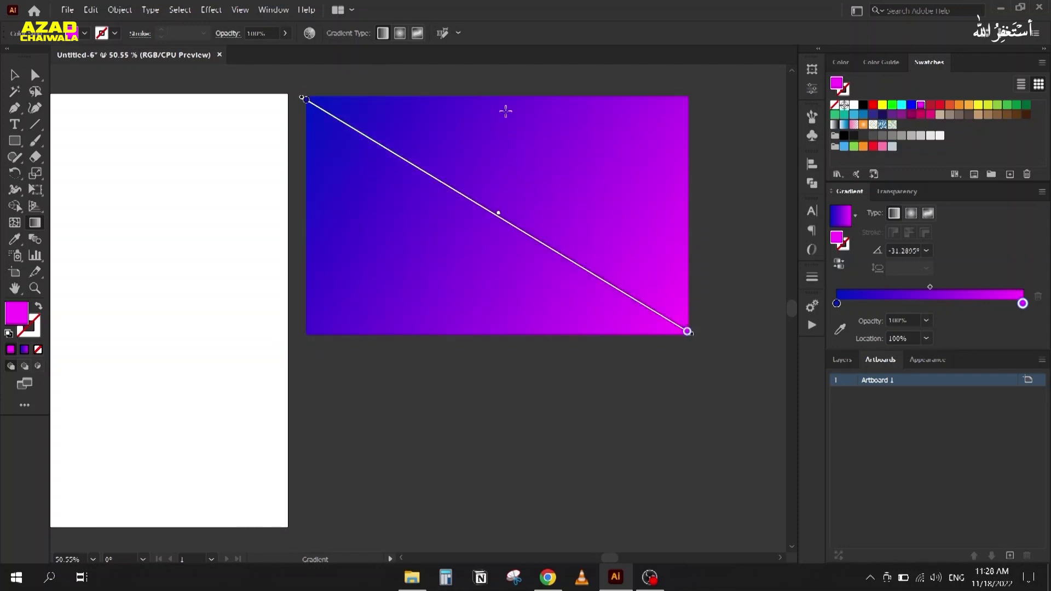
{"action": "left_click_drag", "start_coordinate": [498, 97], "coordinate": [532, 335]}
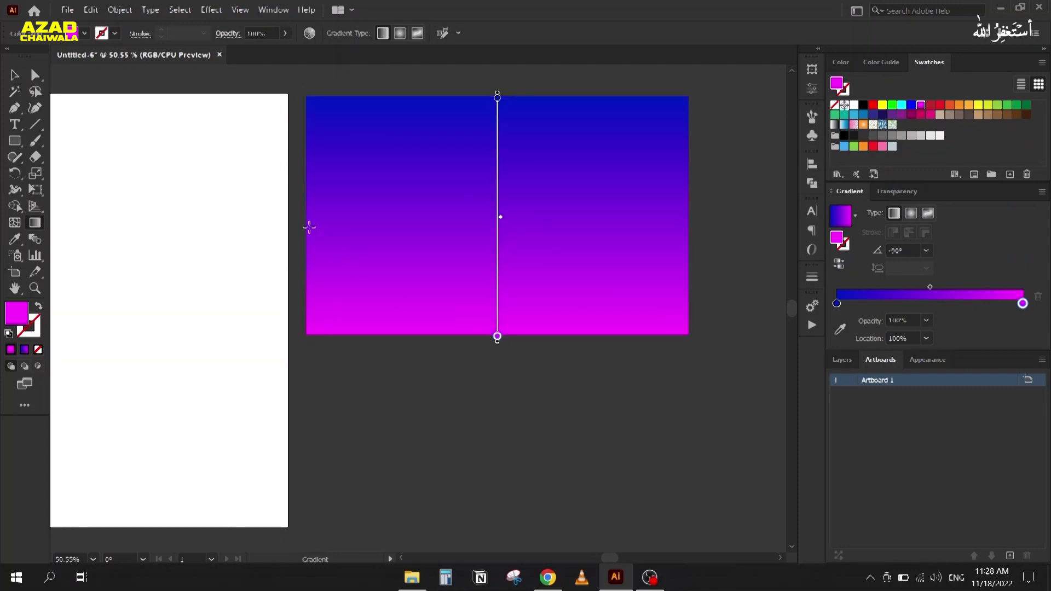
{"action": "left_click_drag", "start_coordinate": [305, 217], "coordinate": [689, 216]}
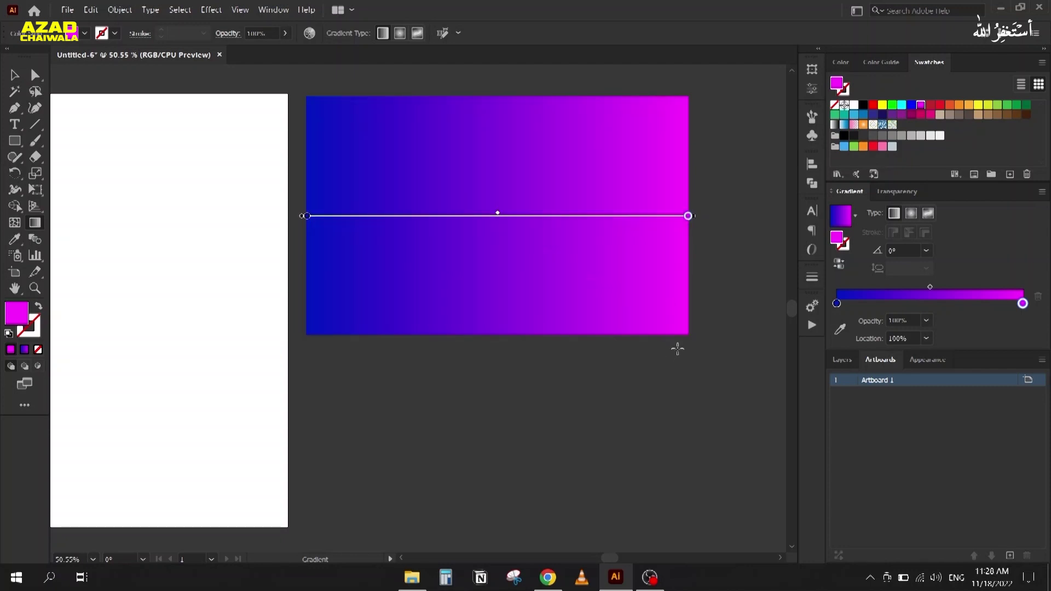
Reverse the gradient's color direction several times, ending with blue at the start and magenta at the end
{"action": "left_click", "coordinate": [835, 268]}
{"action": "left_click", "coordinate": [836, 269]}
{"action": "left_click", "coordinate": [836, 269]}
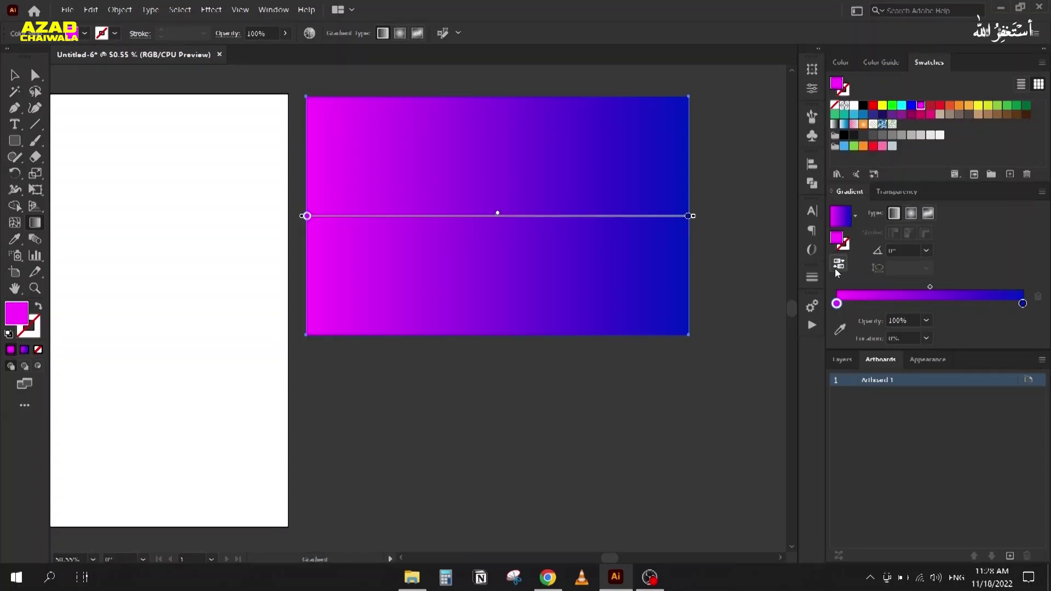
{"action": "left_click", "coordinate": [836, 268]}
{"action": "left_click", "coordinate": [836, 269]}
{"action": "left_click", "coordinate": [835, 269]}
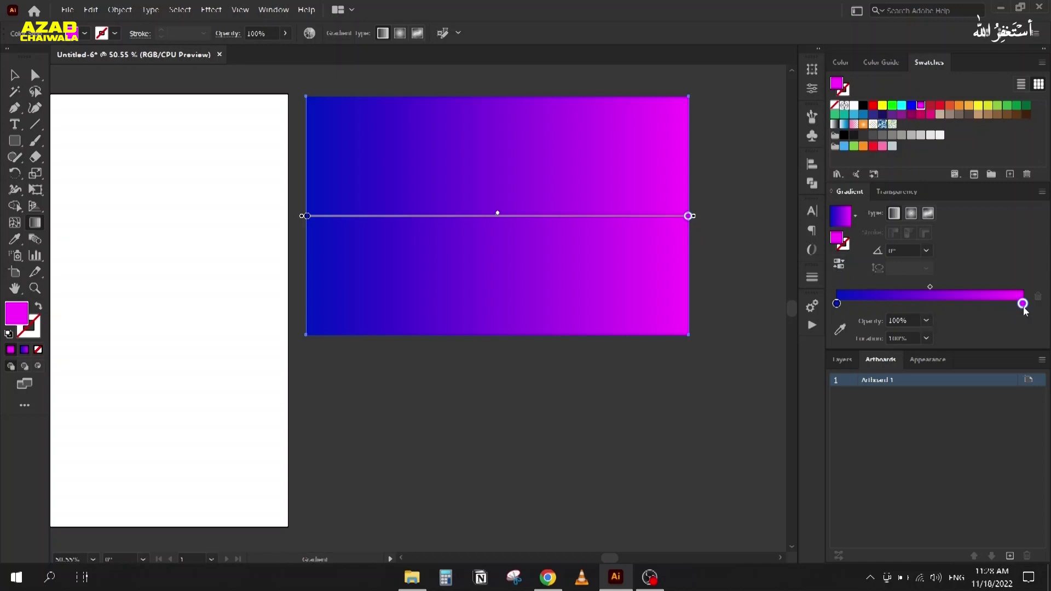
Set the magenta end stop's opacity to 0%
{"action": "left_click", "coordinate": [926, 320]}
{"action": "left_click", "coordinate": [938, 334]}
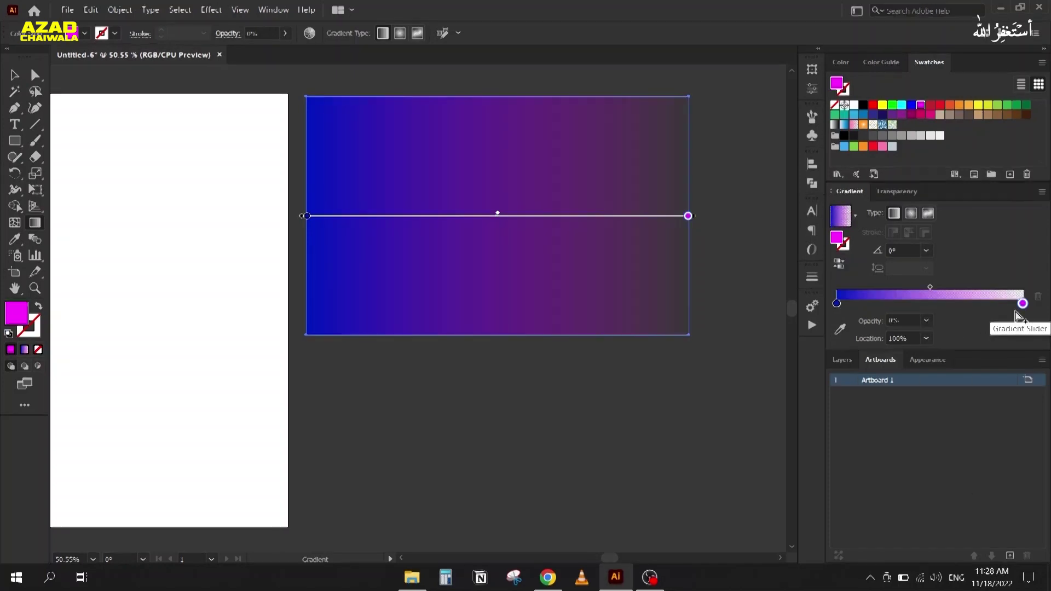
Move the rectangle over the white artboard to check its transparent end, and move it back beside the artboard
{"action": "left_click", "coordinate": [13, 78]}
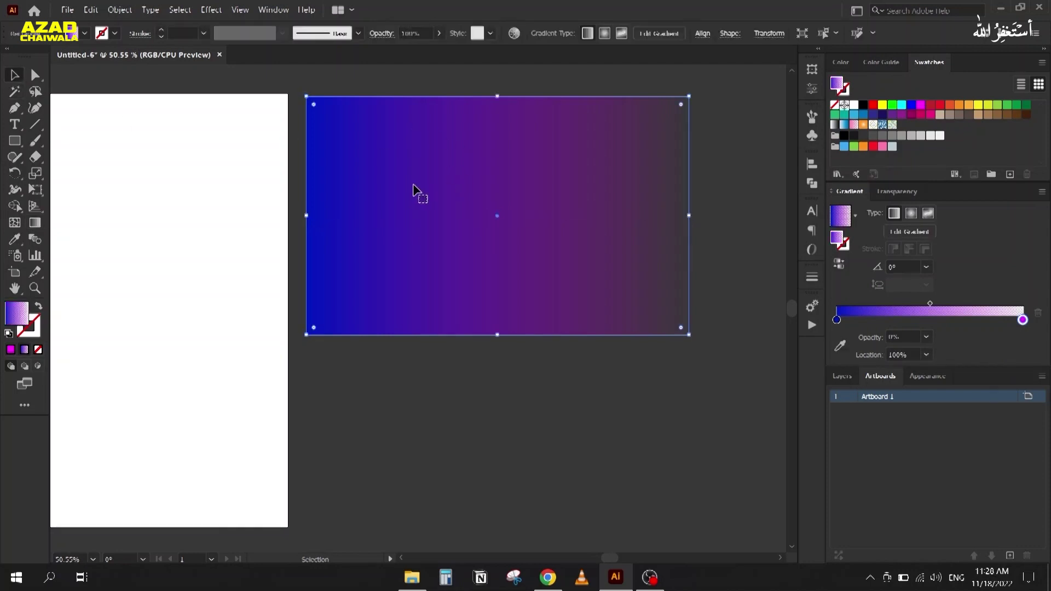
{"action": "key", "text": "space"}
{"action": "left_click_drag", "start_coordinate": [251, 277], "coordinate": [354, 278]}
{"action": "left_click_drag", "start_coordinate": [557, 265], "coordinate": [146, 298]}
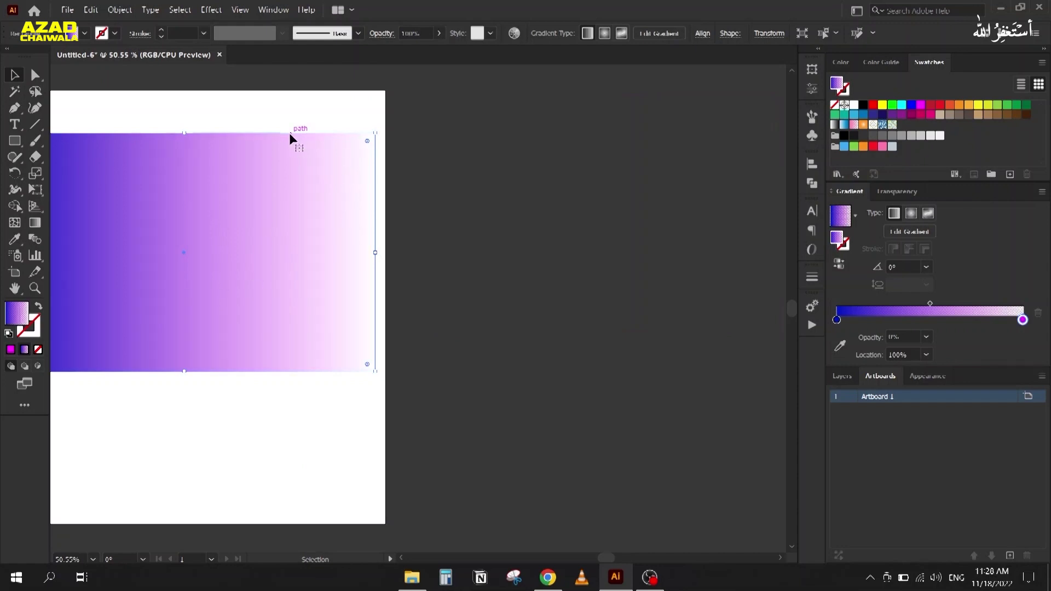
{"action": "left_click_drag", "start_coordinate": [163, 277], "coordinate": [604, 234]}
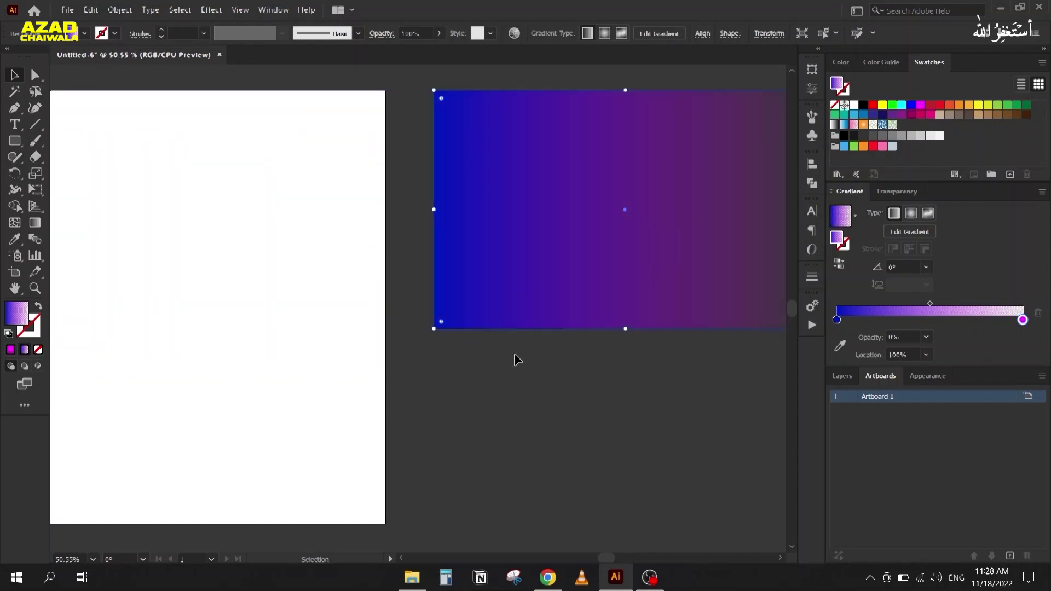
{"action": "key", "text": "space"}
{"action": "left_click_drag", "start_coordinate": [507, 355], "coordinate": [425, 346]}
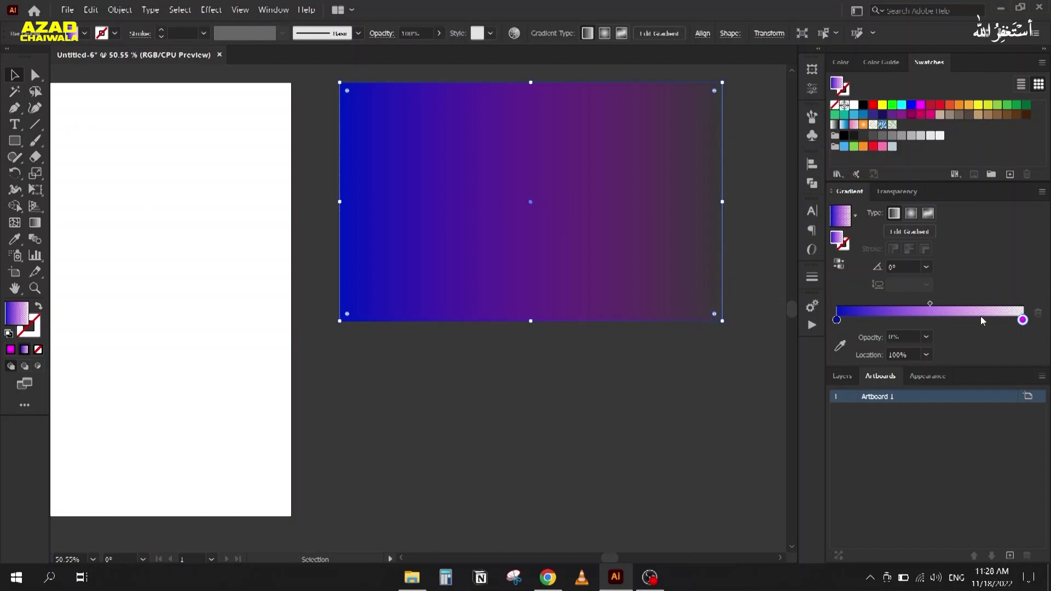
Set the magenta end stop's opacity to 100% and delete the gradient rectangle beside the artboard
{"action": "left_click", "coordinate": [927, 337]}
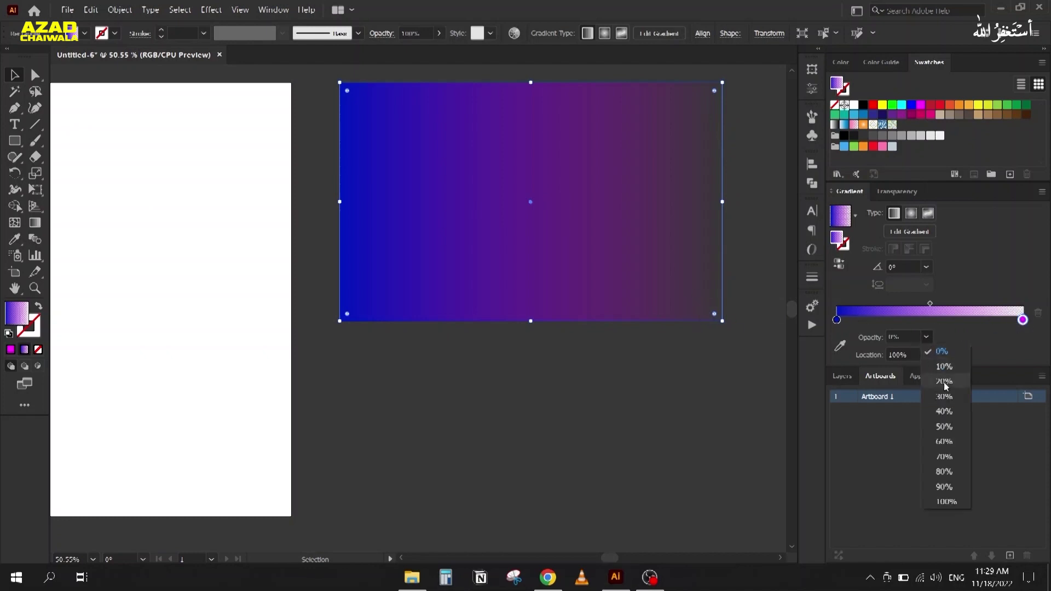
{"action": "left_click", "coordinate": [960, 505]}
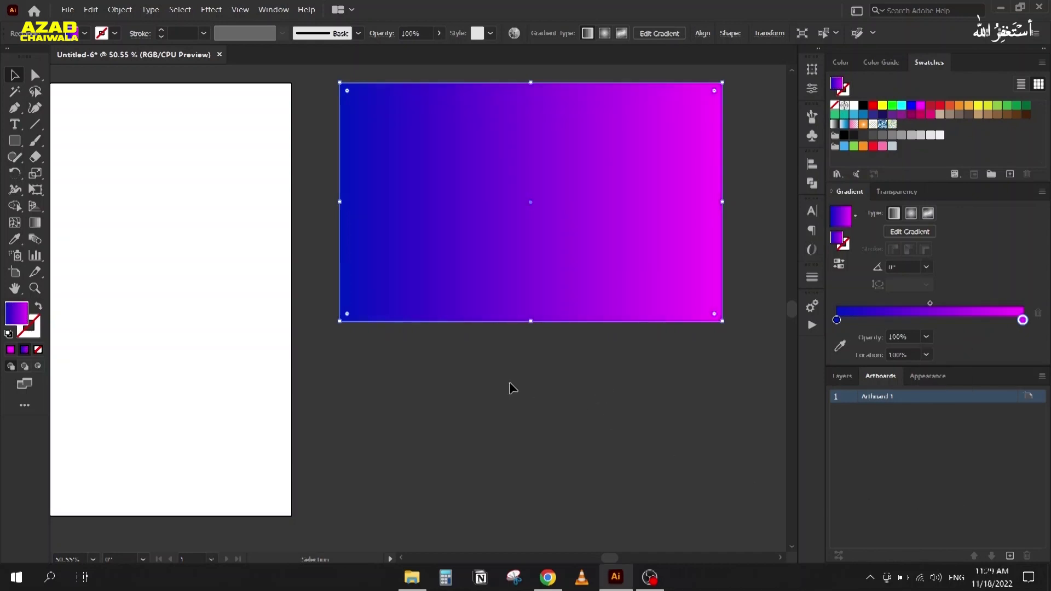
{"action": "key", "text": "space"}
{"action": "left_click_drag", "start_coordinate": [476, 394], "coordinate": [636, 430]}
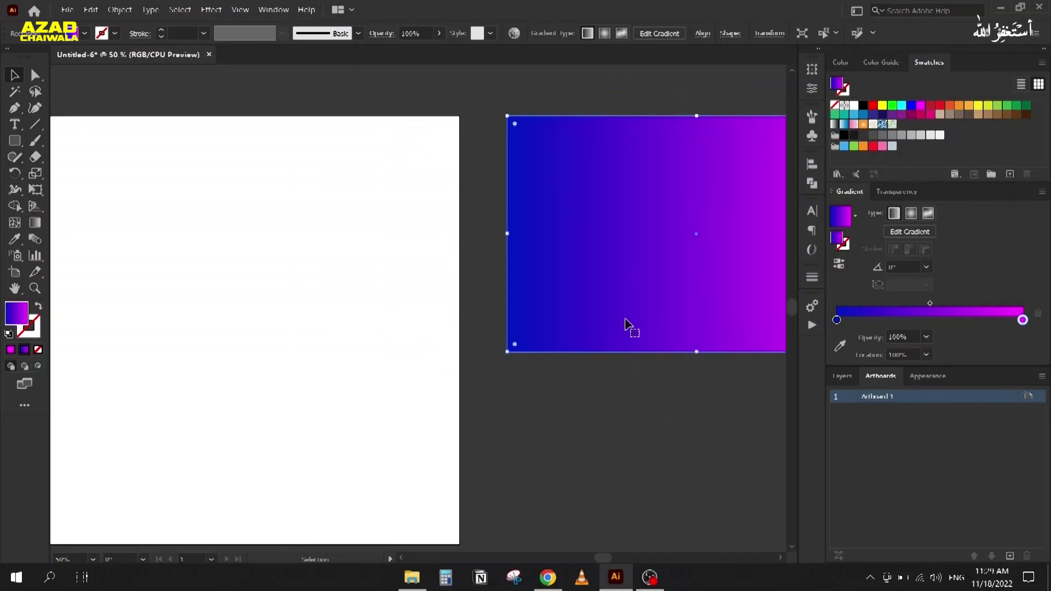
{"action": "key", "text": "Delete"}
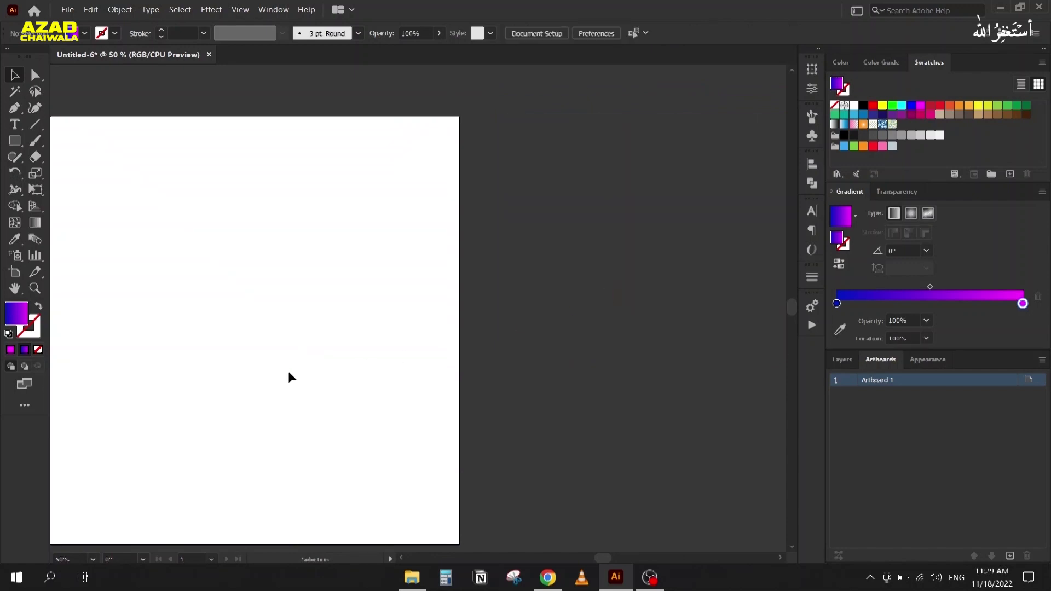
Draw a tall gradient-filled rectangle on the left half of the artboard and place a copy to its right
{"action": "key", "text": "space"}
{"action": "left_click_drag", "start_coordinate": [218, 380], "coordinate": [483, 359]}
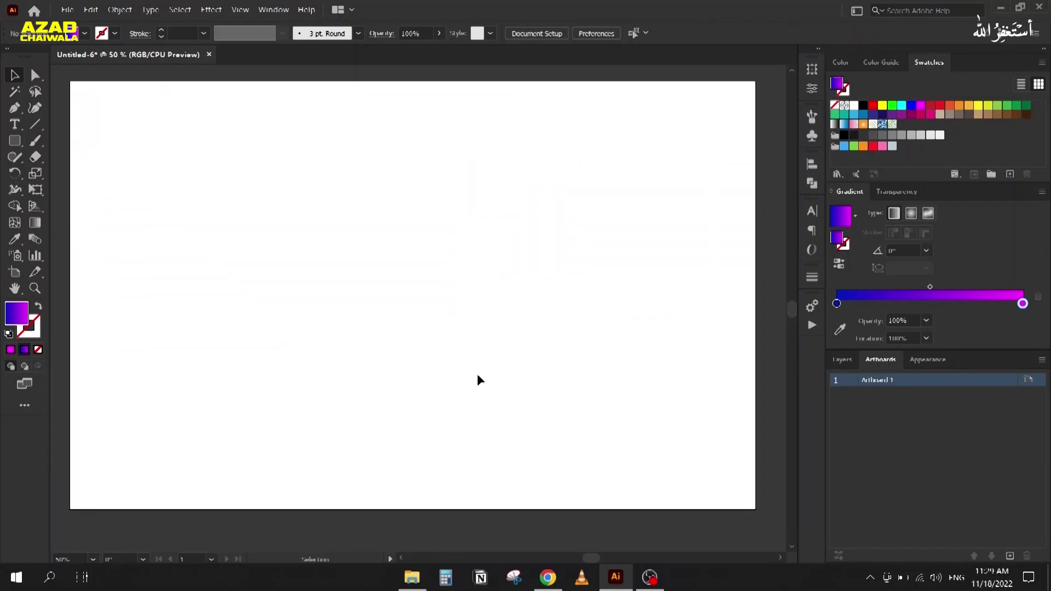
{"action": "left_click", "coordinate": [15, 141]}
{"action": "left_click_drag", "start_coordinate": [190, 125], "coordinate": [331, 408]}
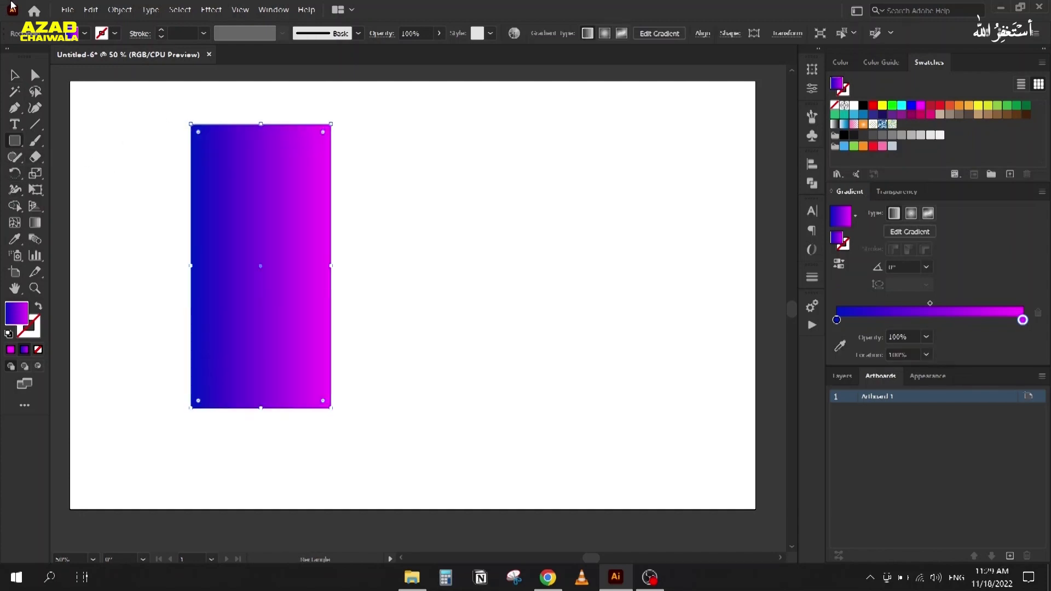
{"action": "left_click", "coordinate": [15, 76]}
{"action": "left_click_drag", "start_coordinate": [259, 266], "coordinate": [431, 248]}
Fill the left rectangle with a solid medium blue swatch and show its shades and tints in the Color Guide
{"action": "left_click", "coordinate": [270, 183]}
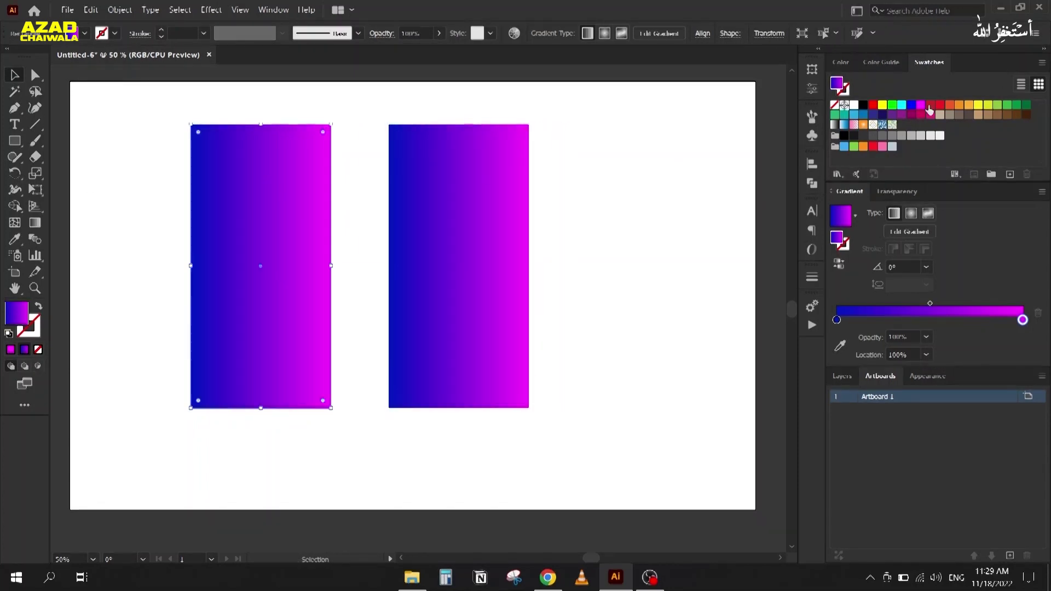
{"action": "left_click", "coordinate": [864, 115]}
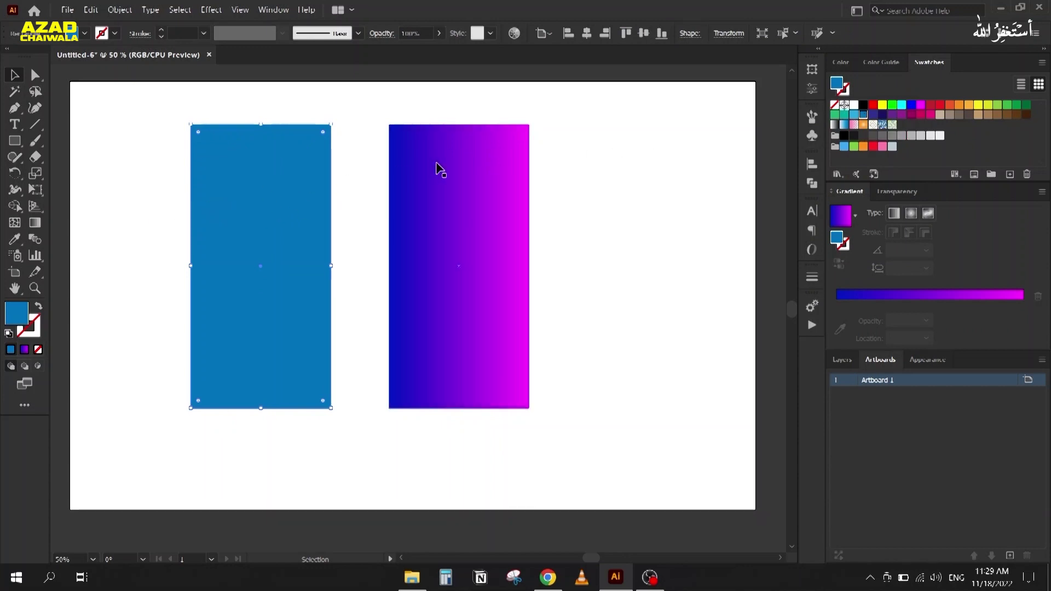
{"action": "left_click", "coordinate": [873, 64]}
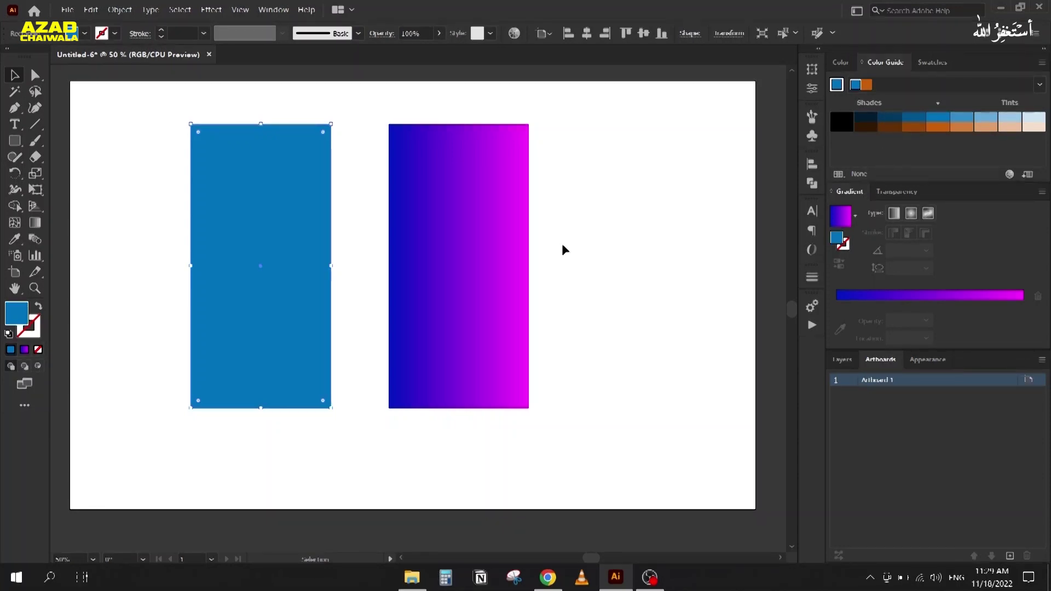
Redraw the right rectangle's gradient vertically from its top edge down to its bottom edge
{"action": "left_click", "coordinate": [463, 214]}
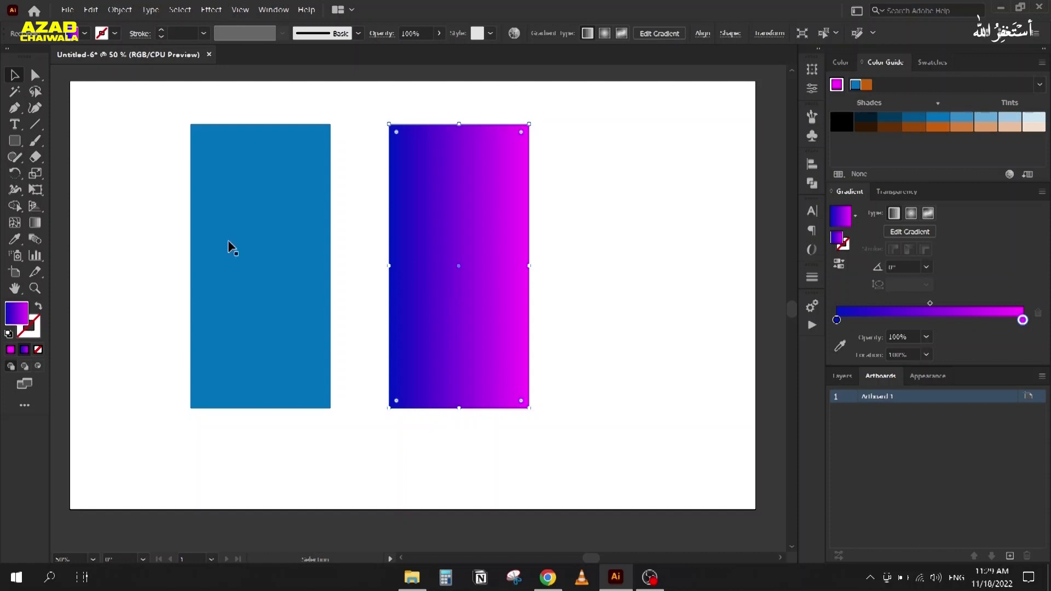
{"action": "left_click", "coordinate": [38, 225]}
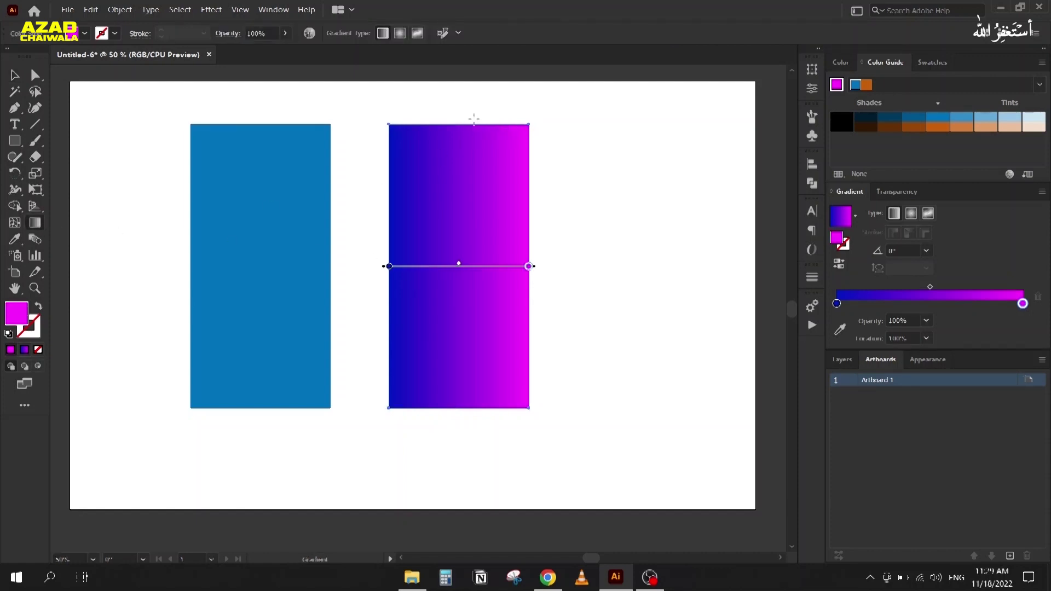
{"action": "left_click_drag", "start_coordinate": [460, 122], "coordinate": [459, 405]}
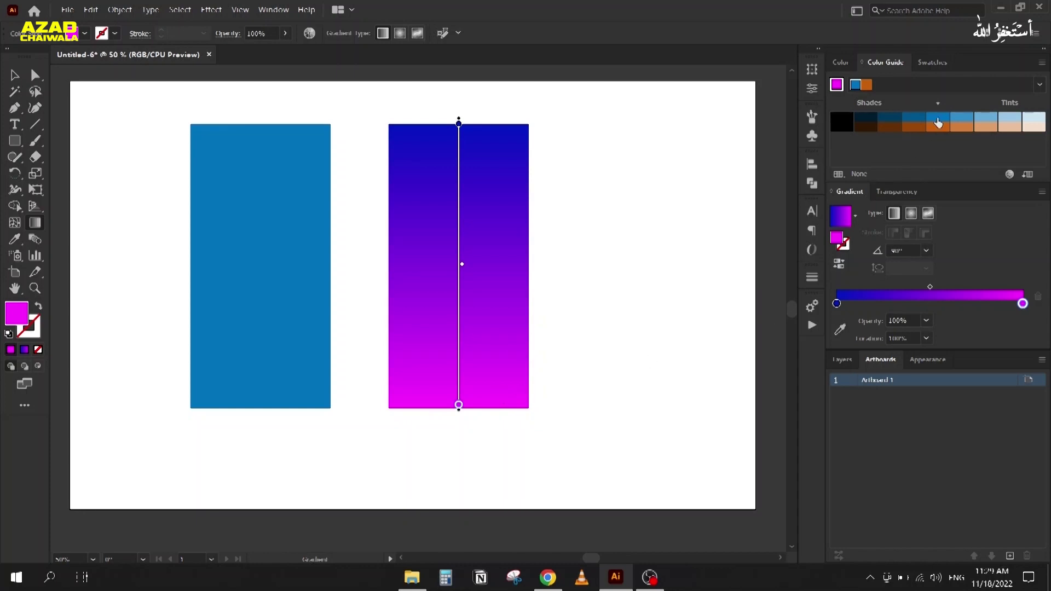
Recolor the right rectangle's gradient with Color Guide shades, using medium blue for the start stop and dark blue for the end stop
{"action": "left_click", "coordinate": [938, 119]}
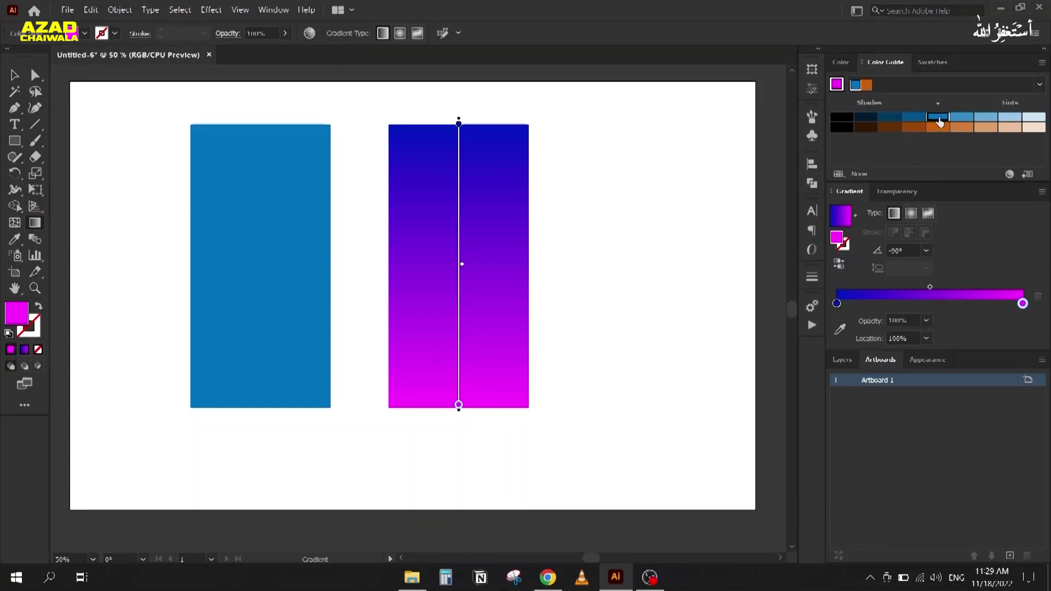
{"action": "left_click", "coordinate": [837, 304]}
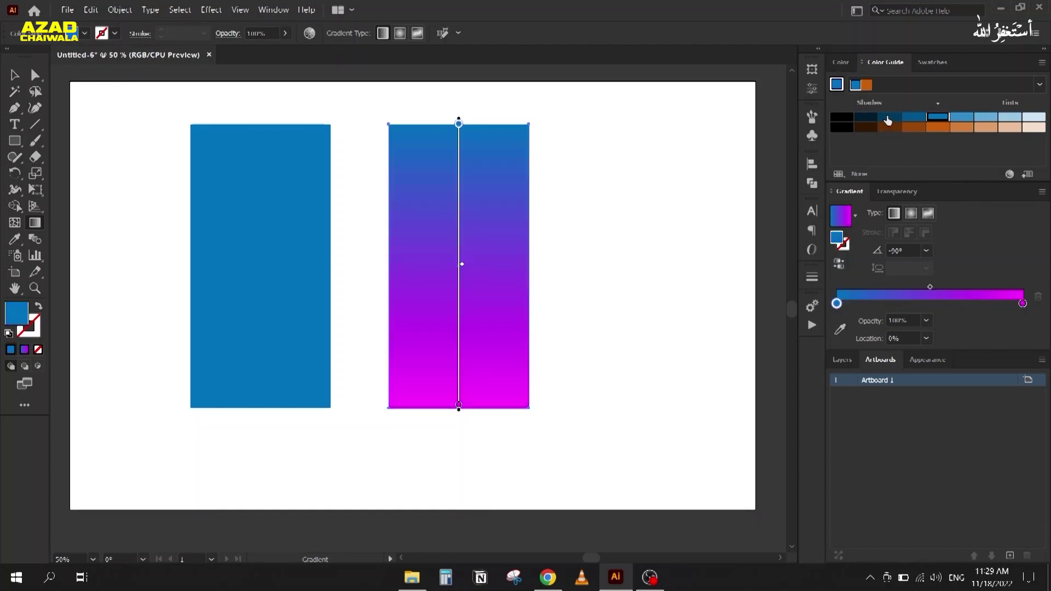
{"action": "left_click", "coordinate": [888, 118]}
{"action": "left_click", "coordinate": [1023, 304]}
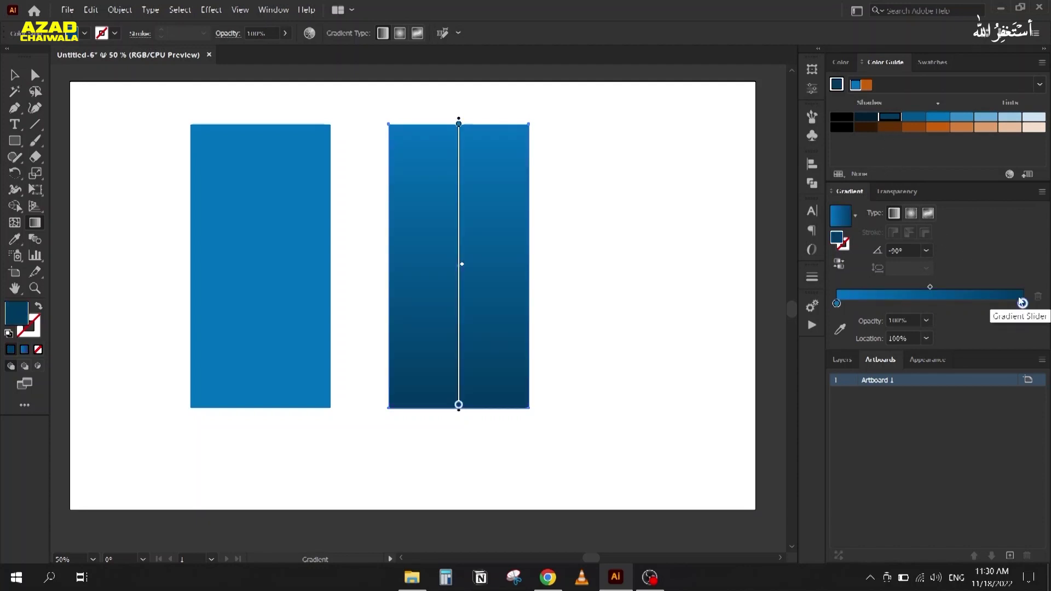
{"action": "left_click", "coordinate": [15, 75]}
{"action": "left_click", "coordinate": [93, 178]}
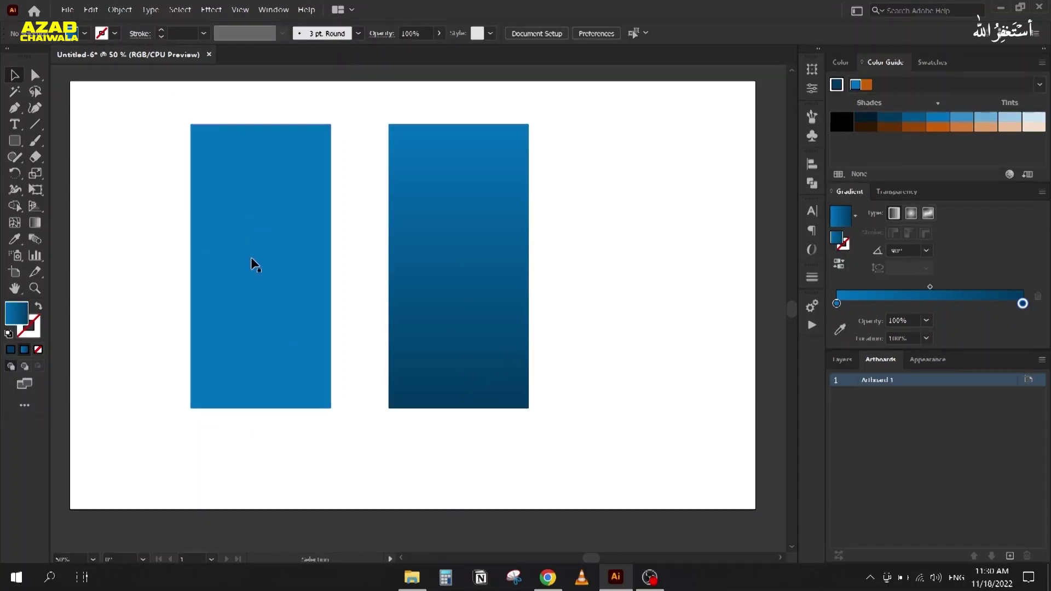
Delete both blue rectangles from the artboard
{"action": "left_click", "coordinate": [446, 256]}
{"action": "left_click", "coordinate": [373, 313]}
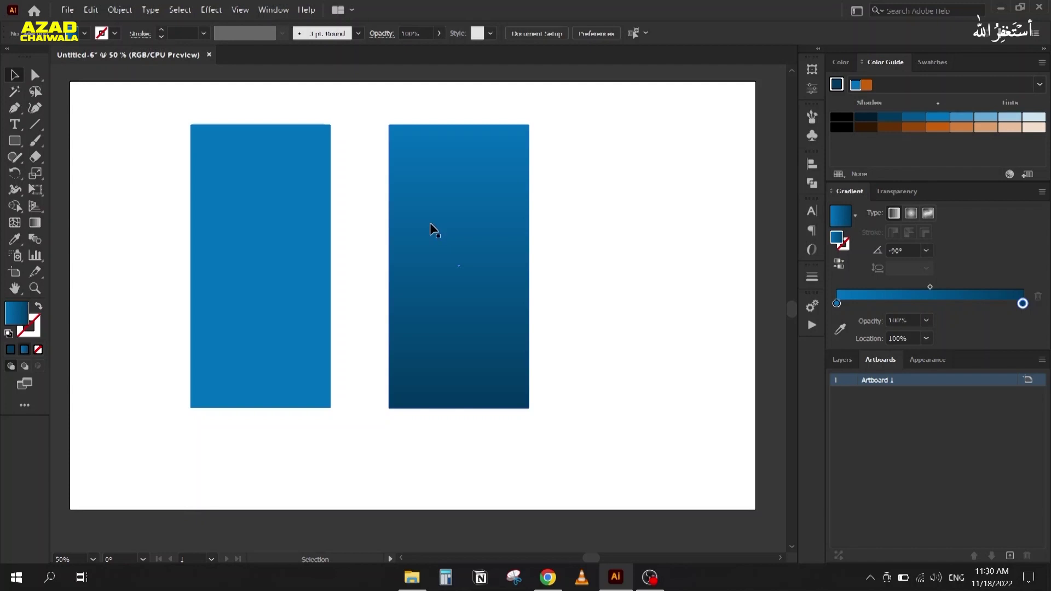
{"action": "left_click_drag", "start_coordinate": [143, 127], "coordinate": [562, 380]}
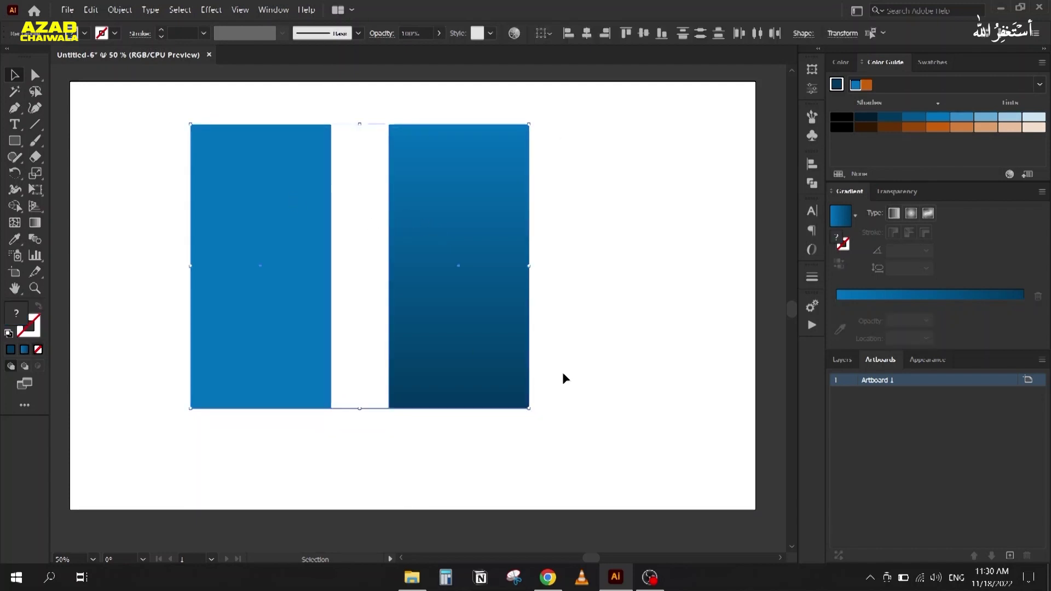
{"action": "key", "text": "Delete"}
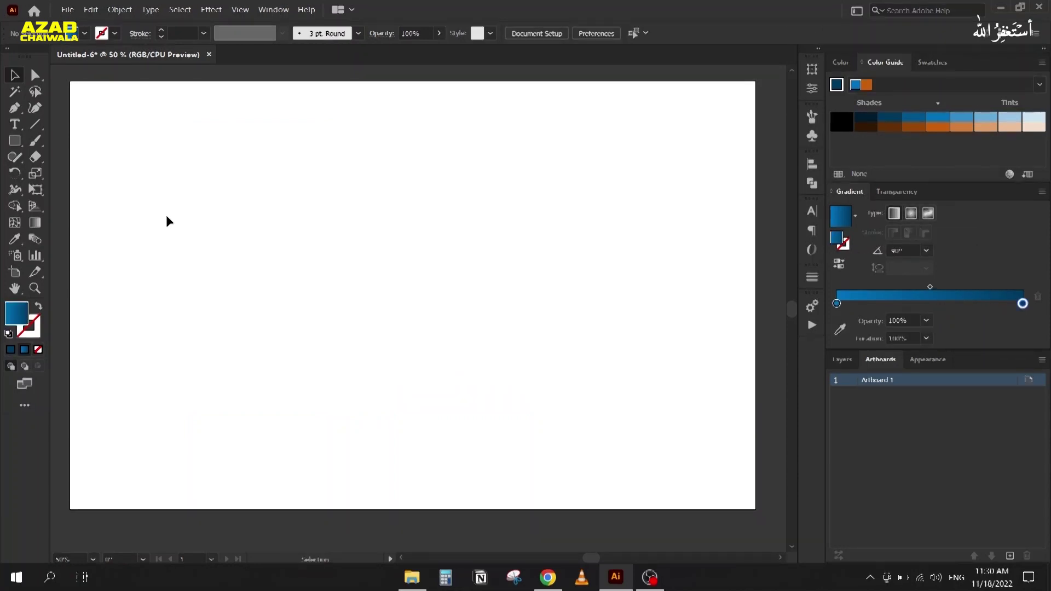
Draw a large circle with the Ellipse tool in the empty area to the right of the artboard
{"action": "left_click", "coordinate": [20, 139]}
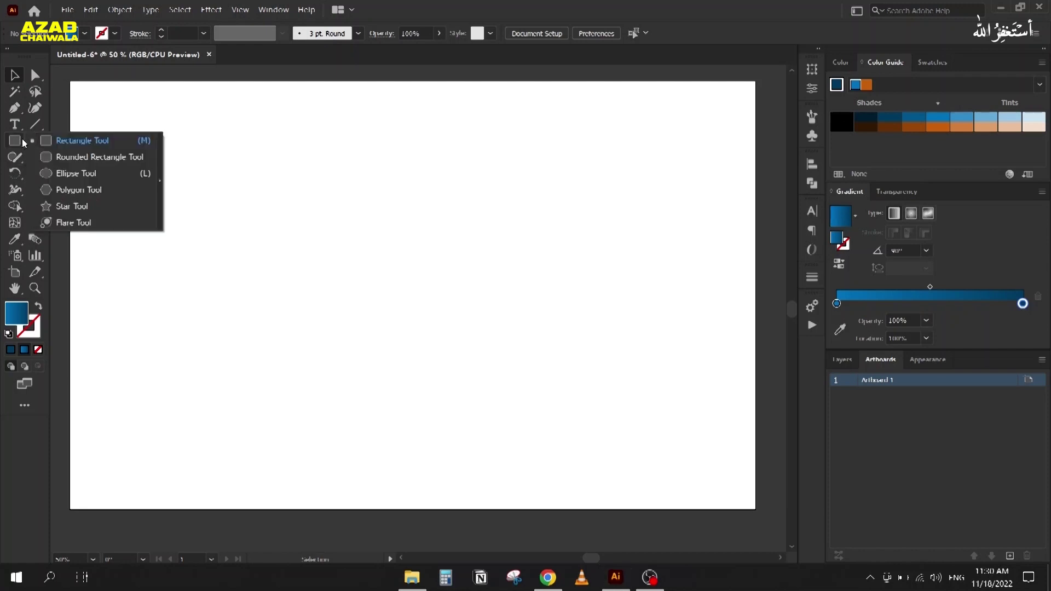
{"action": "left_click", "coordinate": [80, 175]}
{"action": "scroll", "coordinate": [563, 256], "scroll_direction": "down", "scroll_amount": 2}
{"action": "left_click_drag", "start_coordinate": [561, 256], "coordinate": [175, 270]}
{"action": "scroll", "coordinate": [368, 245], "scroll_direction": "up", "scroll_amount": 1}
{"action": "left_click_drag", "start_coordinate": [306, 177], "coordinate": [552, 423]}
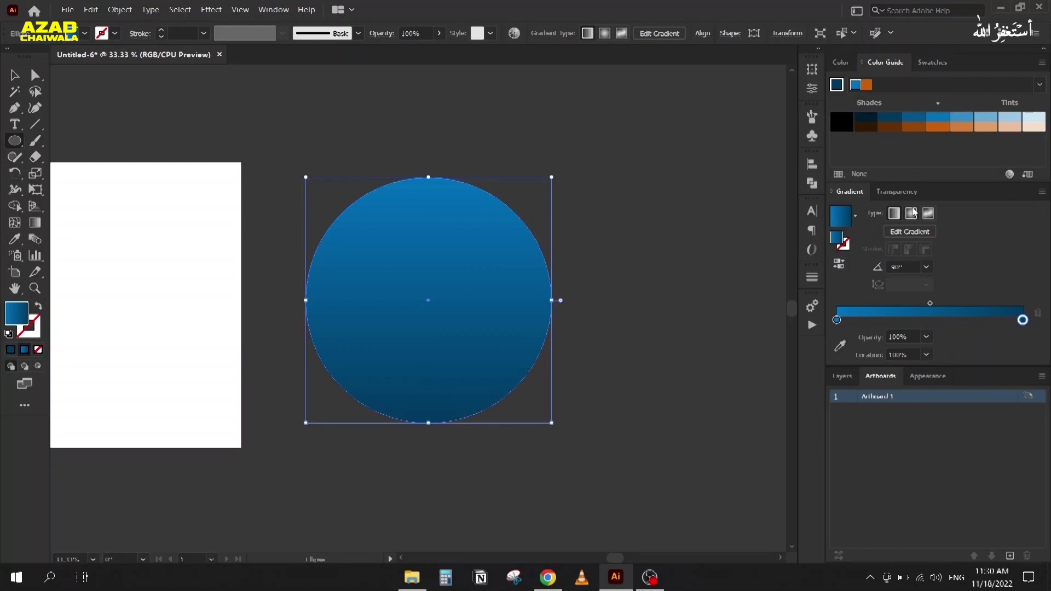
Apply the White, Black gradient preset to the circle and change its gradient type to radial
{"action": "left_click", "coordinate": [855, 215]}
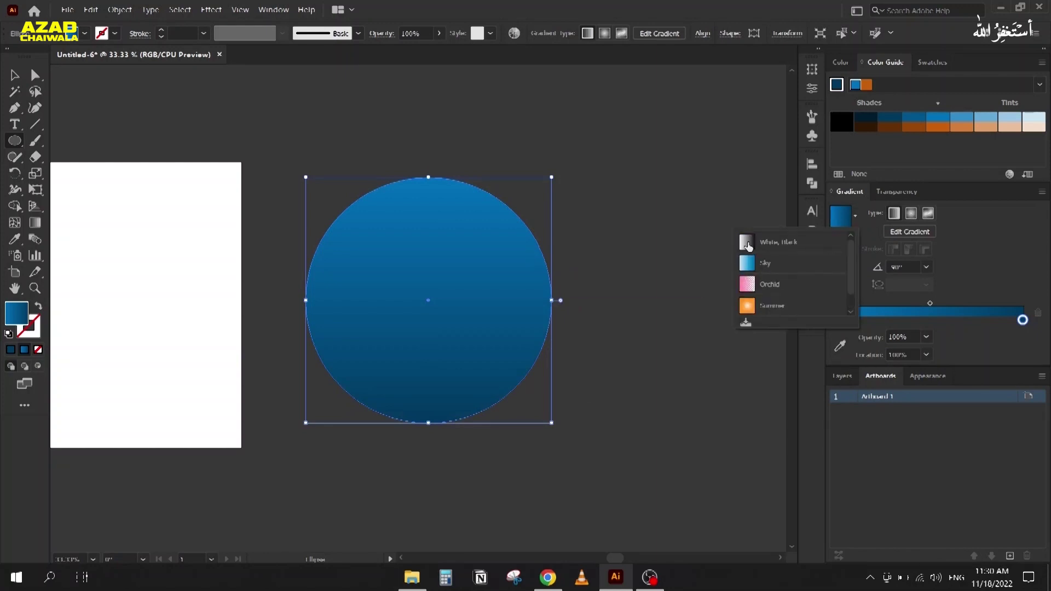
{"action": "left_click", "coordinate": [748, 243]}
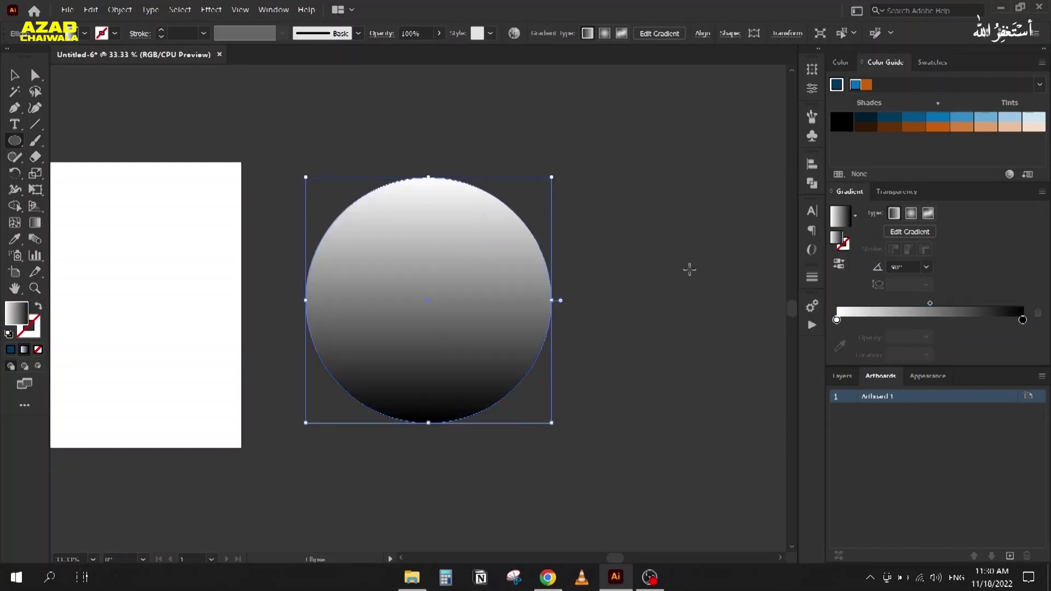
{"action": "scroll", "coordinate": [349, 352], "scroll_direction": "up", "scroll_amount": 1}
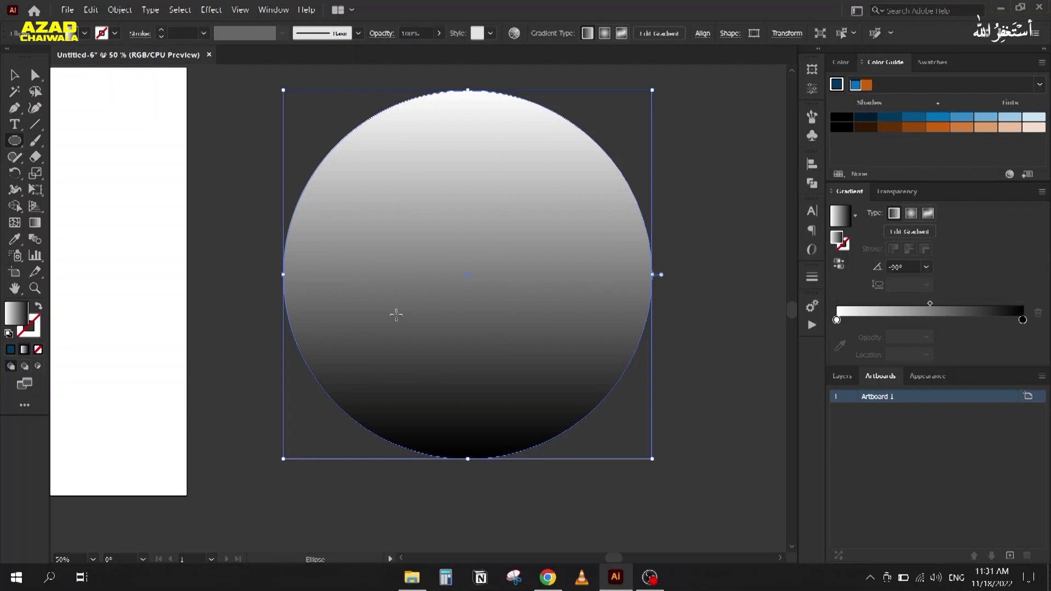
{"action": "left_click", "coordinate": [913, 214]}
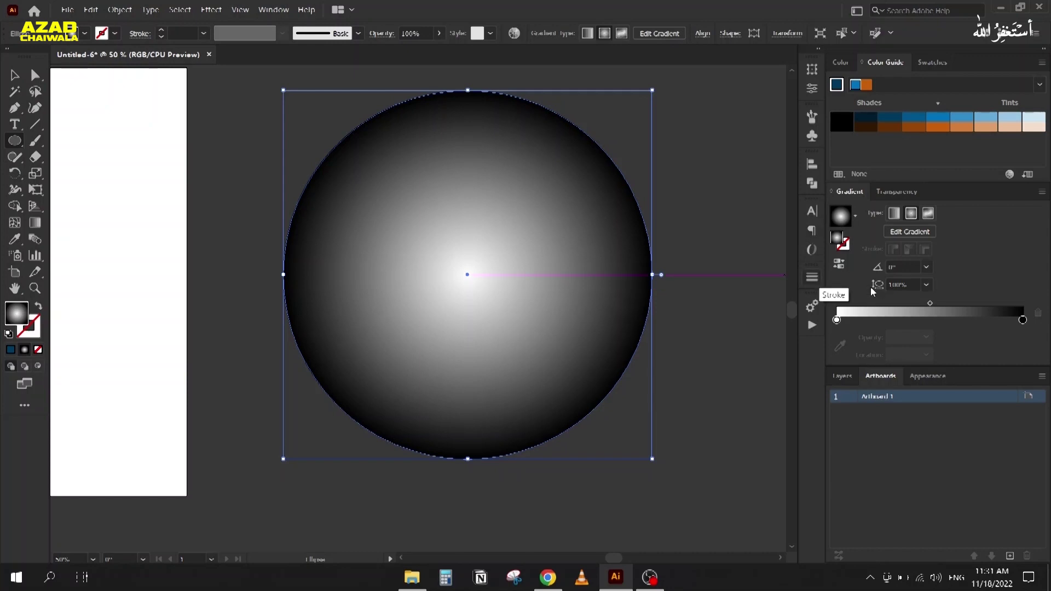
Draw a tall, narrow ellipse with the radial gradient to the right of the circle, about as high as it
{"action": "scroll", "coordinate": [637, 276], "scroll_direction": "down", "scroll_amount": 2}
{"action": "left_click_drag", "start_coordinate": [564, 276], "coordinate": [383, 269]}
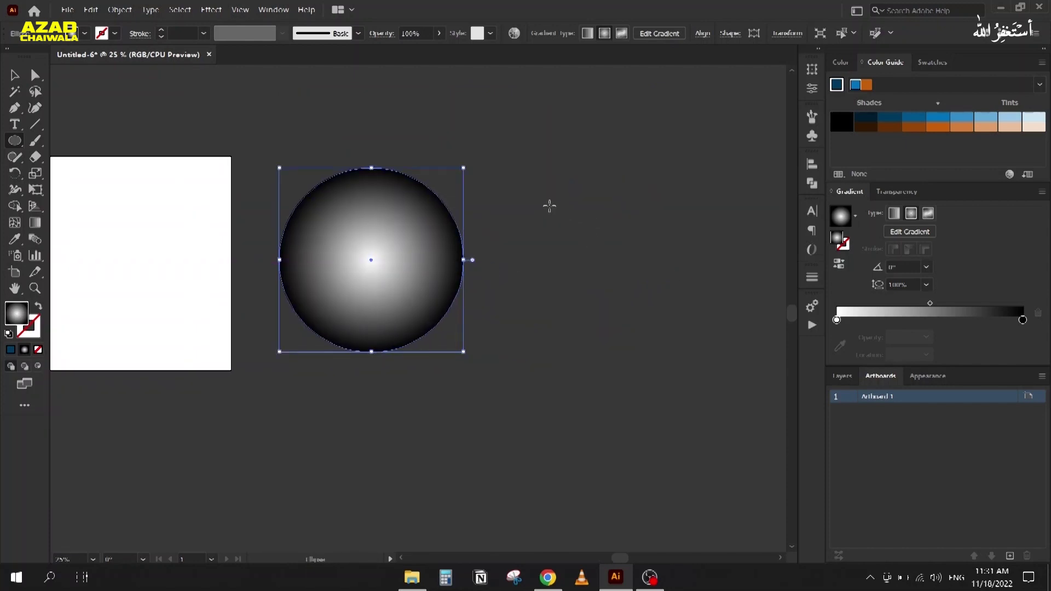
{"action": "left_click_drag", "start_coordinate": [532, 168], "coordinate": [609, 356]}
{"action": "scroll", "coordinate": [523, 256], "scroll_direction": "up", "scroll_amount": 1}
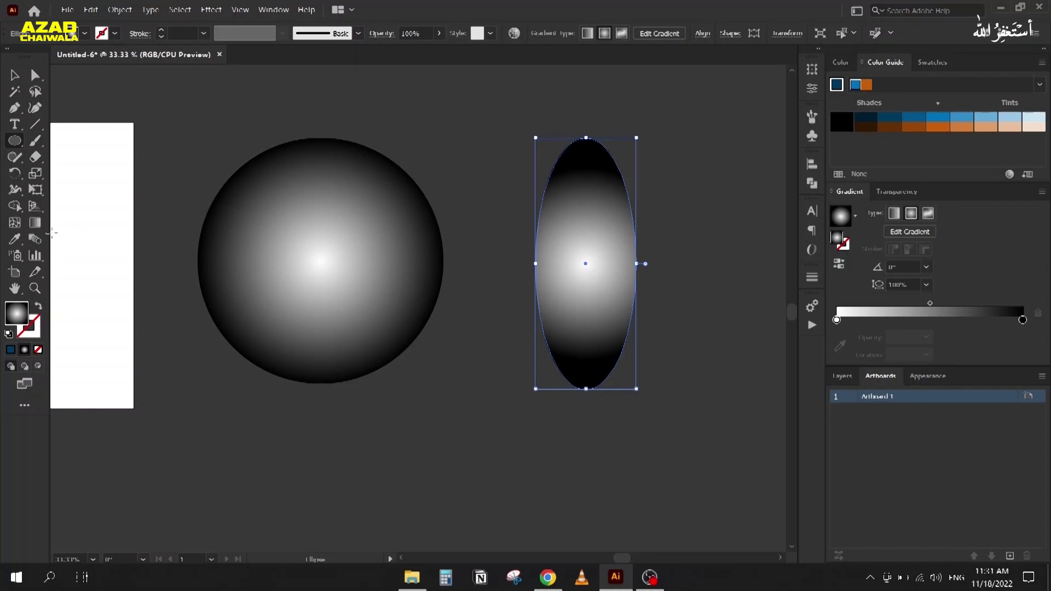
Show the narrow ellipse's gradient annotator with the Gradient tool and switch its gradient type to linear and back to radial
{"action": "left_click", "coordinate": [34, 223]}
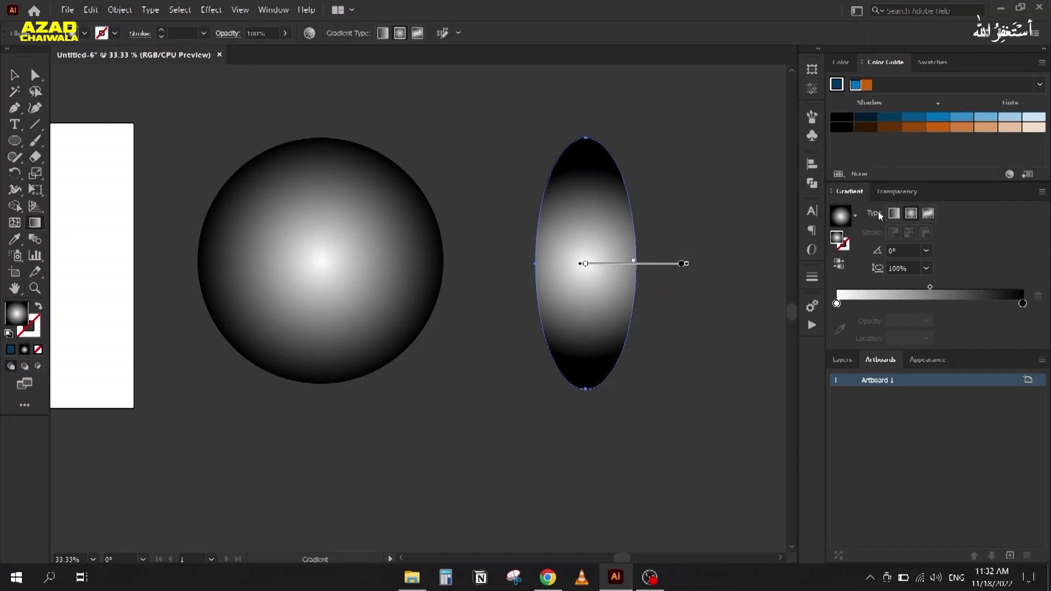
{"action": "left_click", "coordinate": [893, 215]}
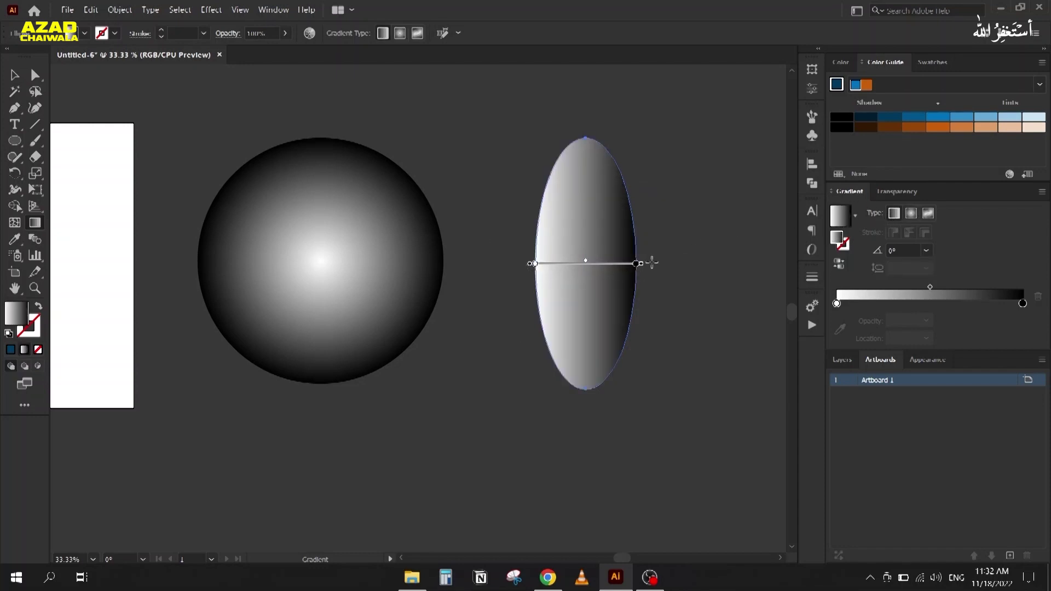
{"action": "left_click", "coordinate": [912, 213]}
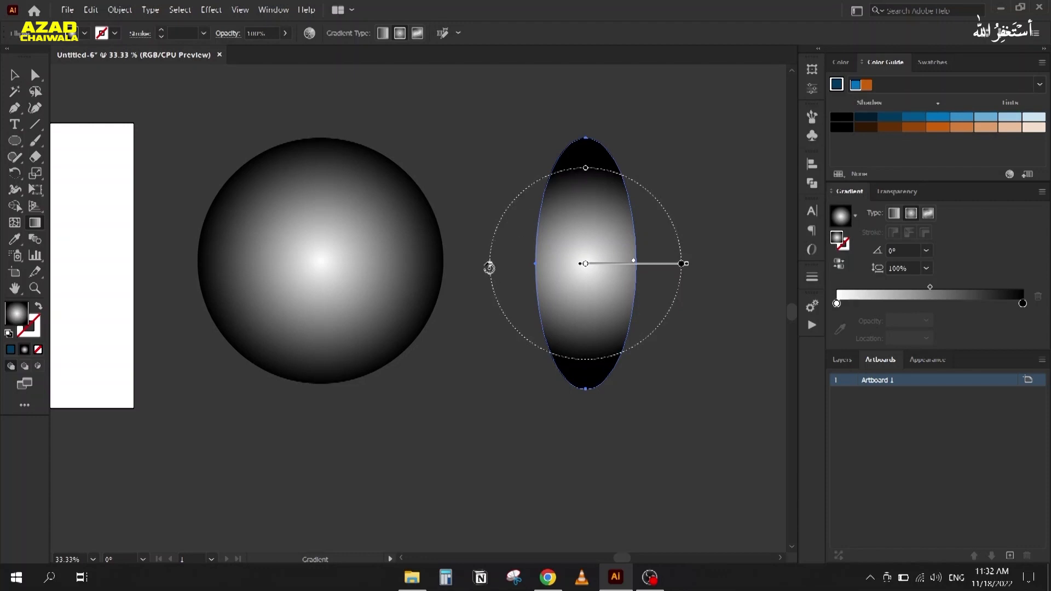
Fit the radial gradient to the narrow ellipse's outline, with an aspect ratio of about 242%, and shift its midpoint slightly toward the center
{"action": "left_click_drag", "start_coordinate": [489, 269], "coordinate": [534, 266]}
{"action": "left_click_drag", "start_coordinate": [586, 213], "coordinate": [587, 139]}
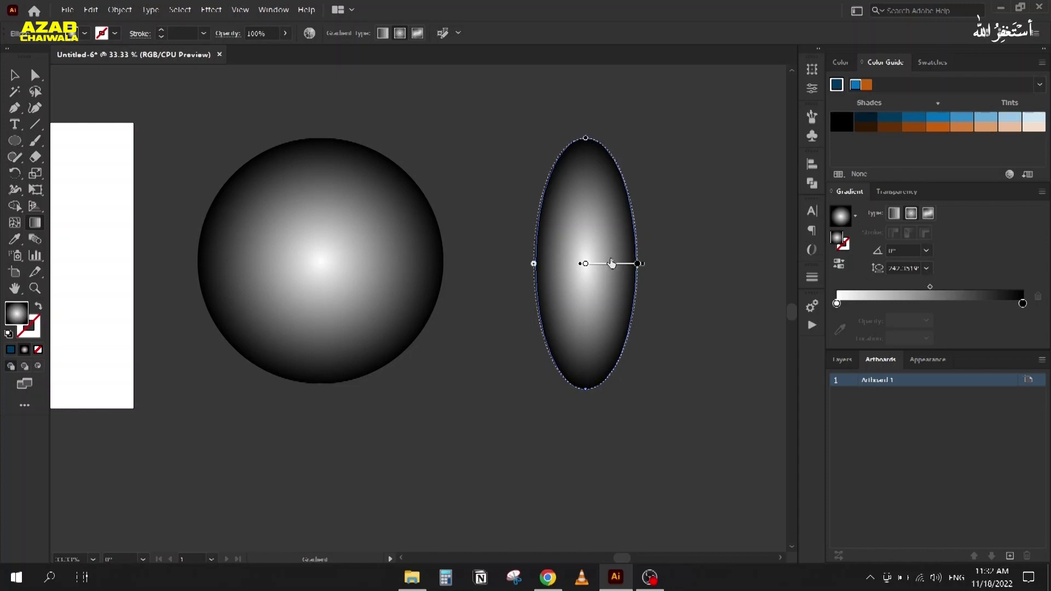
{"action": "left_click_drag", "start_coordinate": [611, 264], "coordinate": [605, 264]}
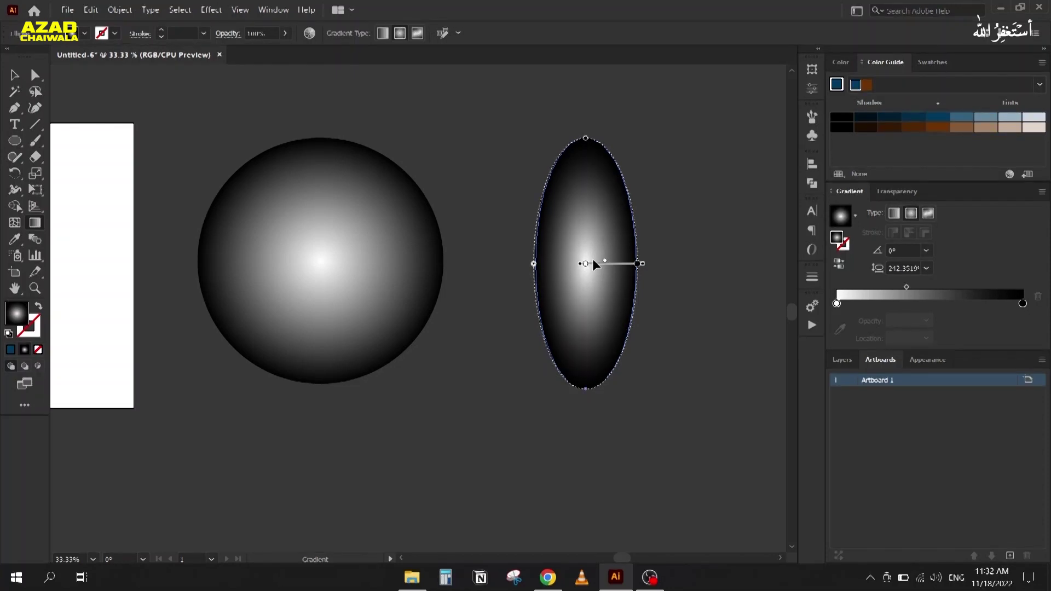
Delete both the circle and the narrow ellipse, and bring the empty artboard back into view
{"action": "left_click", "coordinate": [15, 75]}
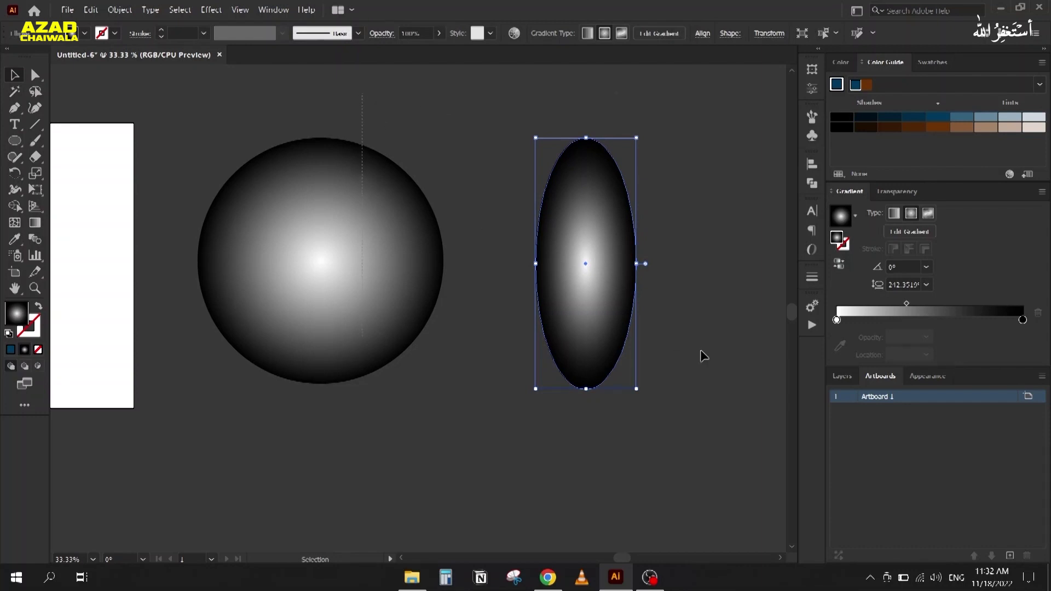
{"action": "key", "text": "ctrl+a"}
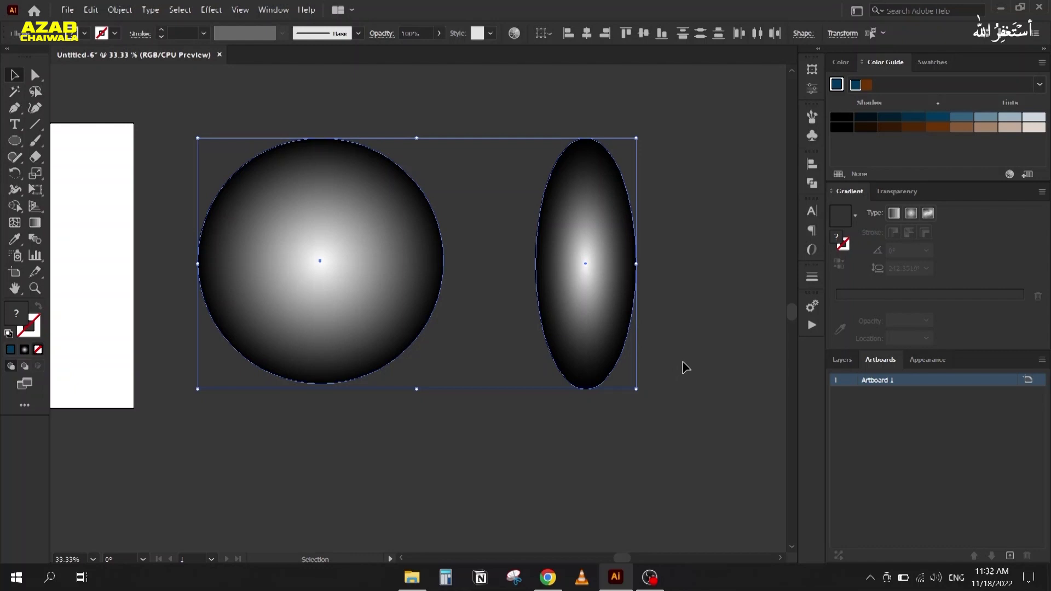
{"action": "key", "text": "Delete"}
{"action": "left_click_drag", "start_coordinate": [277, 293], "coordinate": [752, 294]}
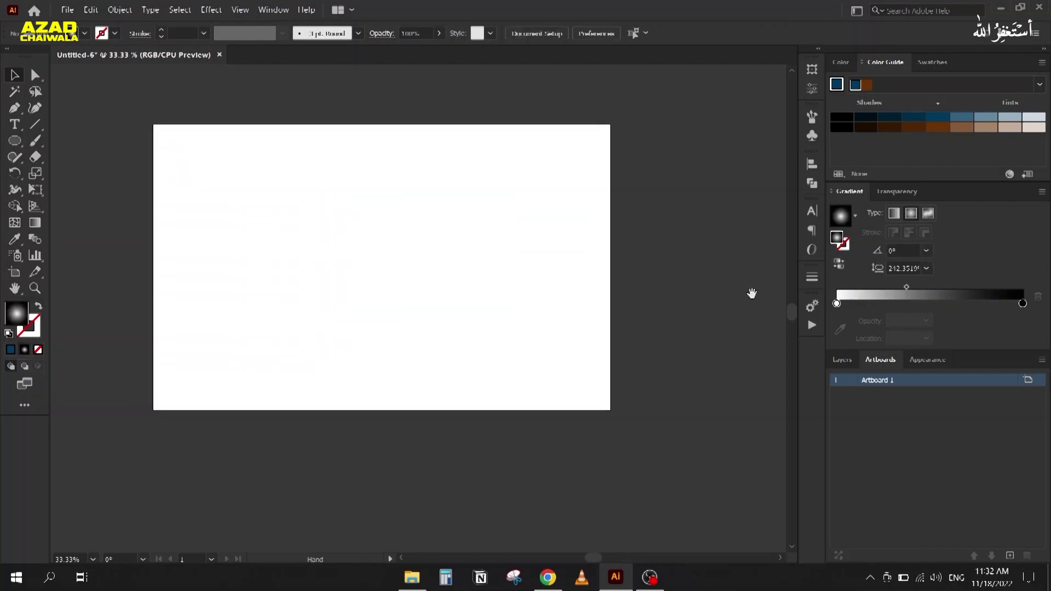
Draw a large circle with the current radial gradient on the left half of the artboard
{"action": "scroll", "coordinate": [306, 218], "scroll_direction": "up", "scroll_amount": 1}
{"action": "scroll", "coordinate": [304, 252], "scroll_direction": "up", "scroll_amount": 1}
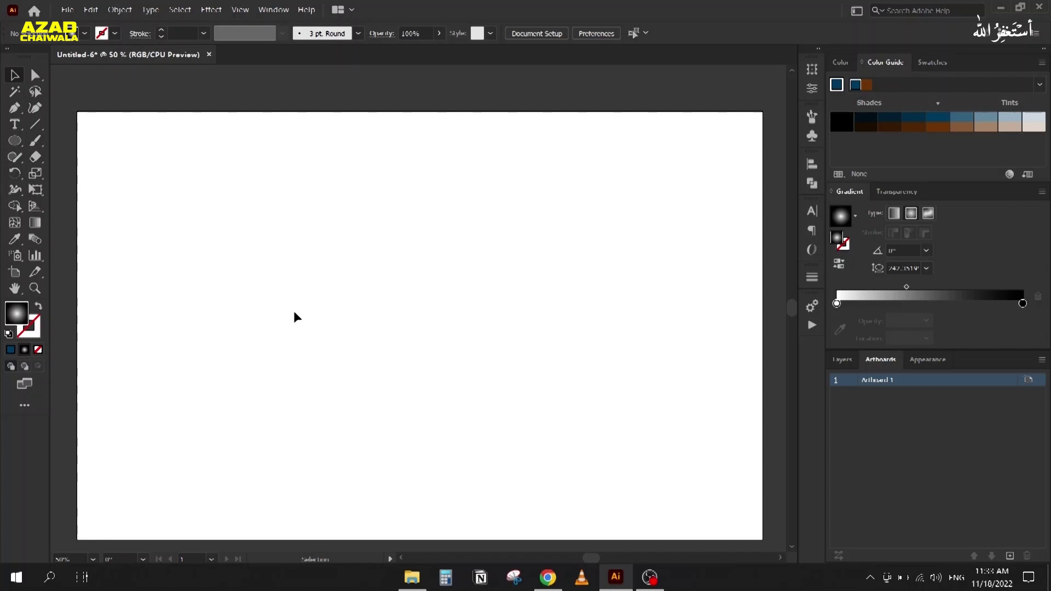
{"action": "left_click", "coordinate": [14, 141]}
{"action": "left_click_drag", "start_coordinate": [127, 179], "coordinate": [367, 418]}
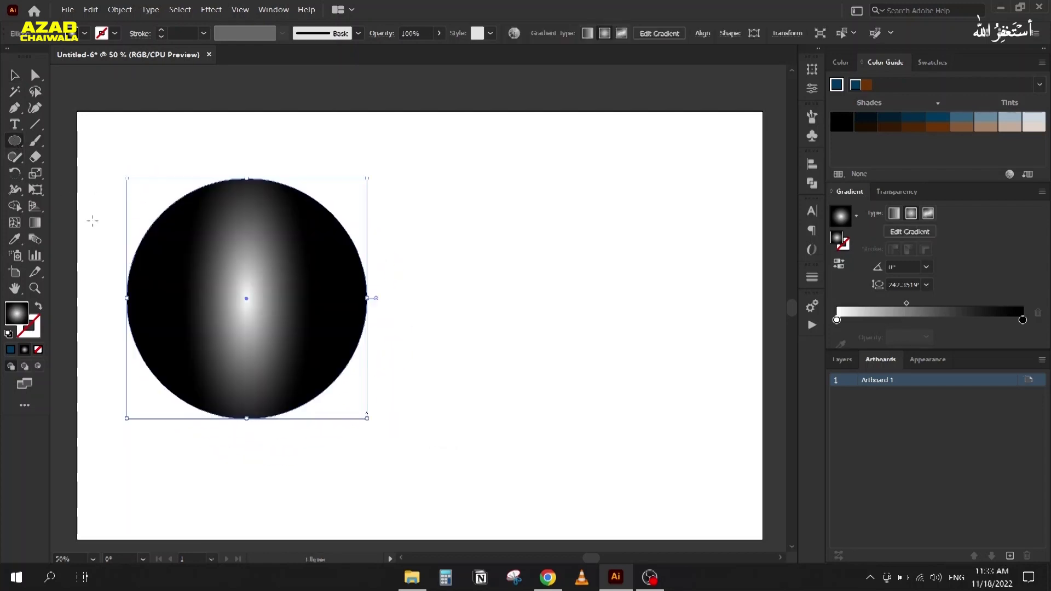
{"action": "left_click", "coordinate": [14, 75]}
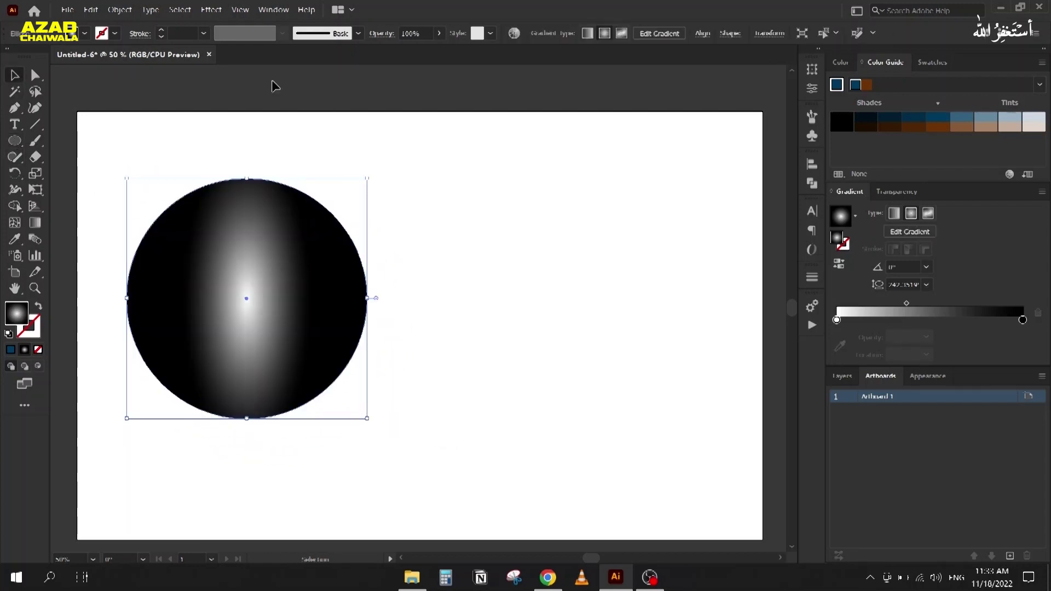
Fill the circle with a solid medium blue swatch and place a duplicate beside it on the right half of the artboard
{"action": "left_click", "coordinate": [932, 63]}
{"action": "left_click", "coordinate": [865, 115]}
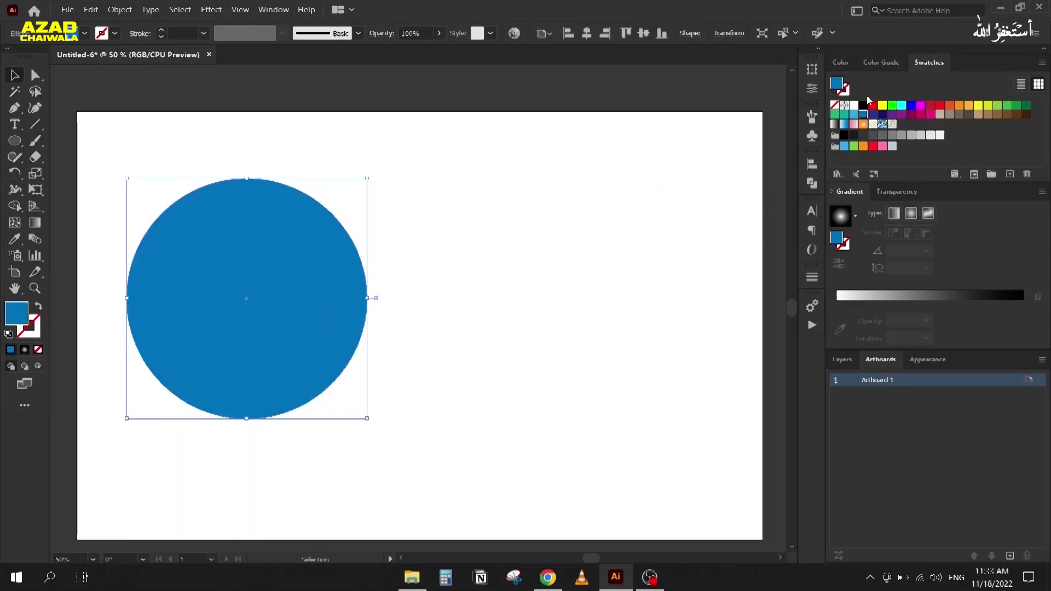
{"action": "left_click", "coordinate": [882, 63]}
{"action": "left_click_drag", "start_coordinate": [253, 296], "coordinate": [508, 317]}
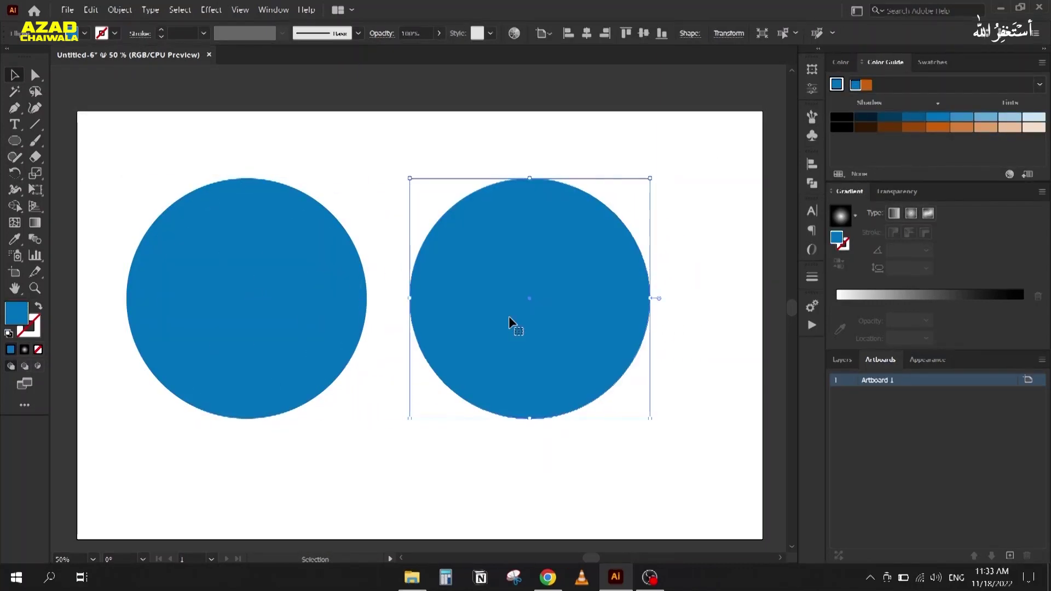
Apply the White, Black gradient preset to the right circle and change its gradient type to radial
{"action": "left_click", "coordinate": [855, 215]}
{"action": "scroll", "coordinate": [794, 262], "scroll_direction": "up", "scroll_amount": 1}
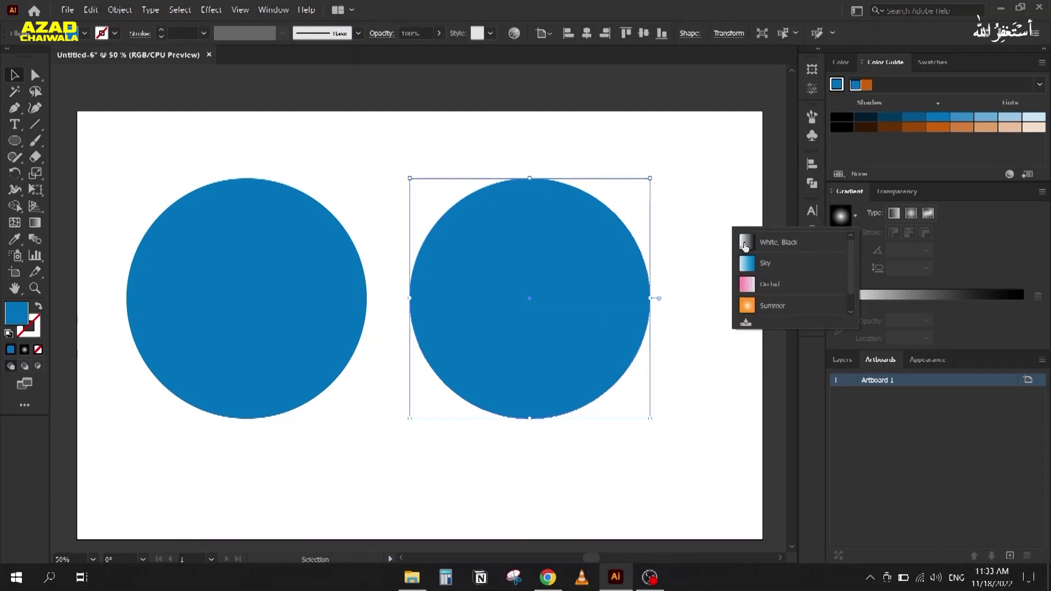
{"action": "left_click", "coordinate": [749, 249]}
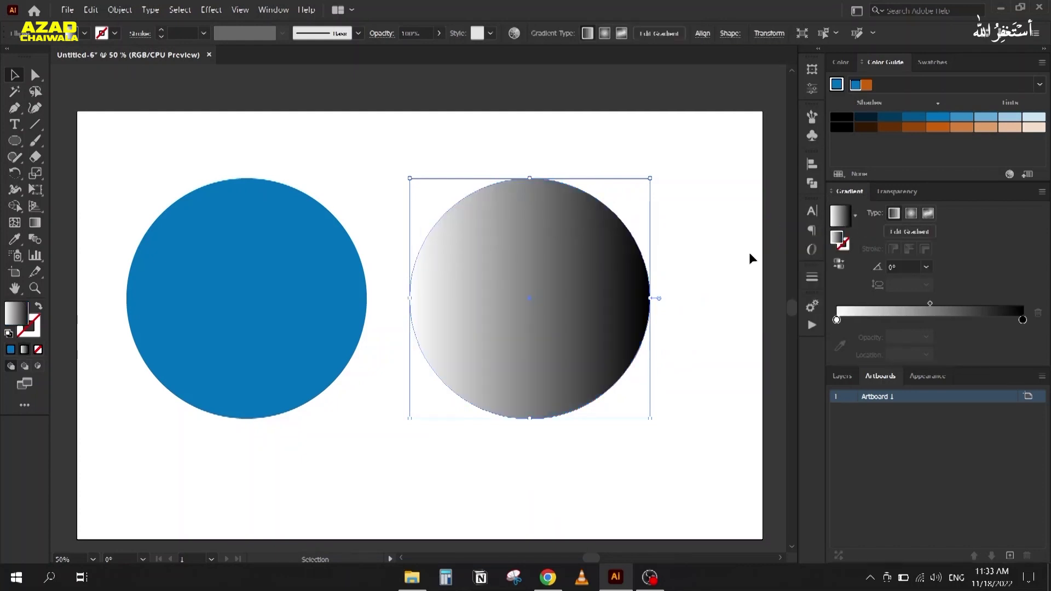
{"action": "left_click", "coordinate": [910, 218]}
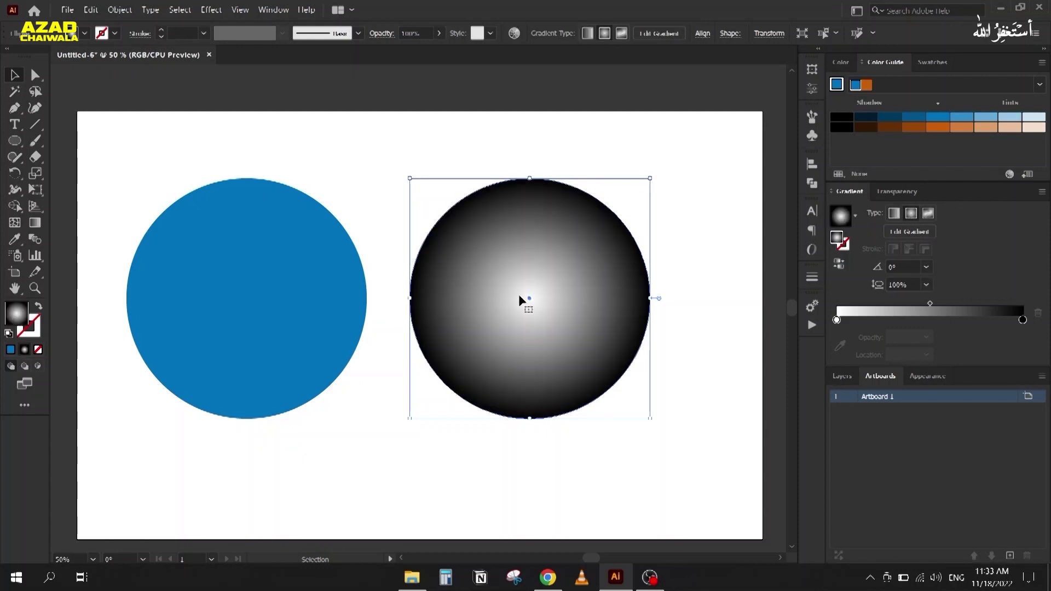
Redirect the radial gradient so its highlight sits in the circle's upper right and it ends at the lower-left edge, at about -137°
{"action": "key", "text": "g"}
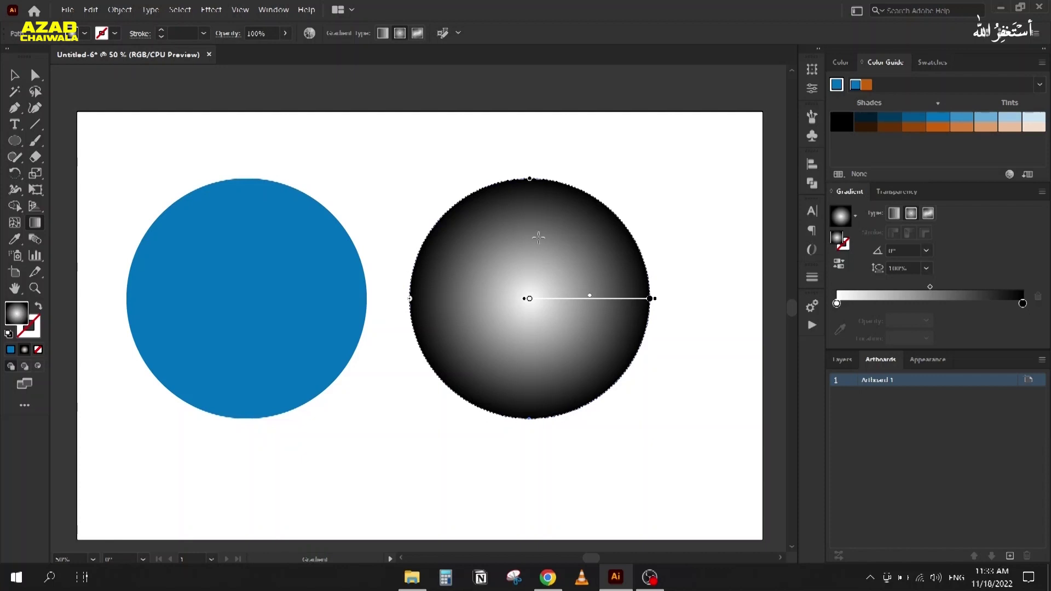
{"action": "left_click_drag", "start_coordinate": [383, 188], "coordinate": [563, 353]}
{"action": "left_click_drag", "start_coordinate": [661, 202], "coordinate": [446, 478]}
{"action": "left_click_drag", "start_coordinate": [596, 251], "coordinate": [448, 389]}
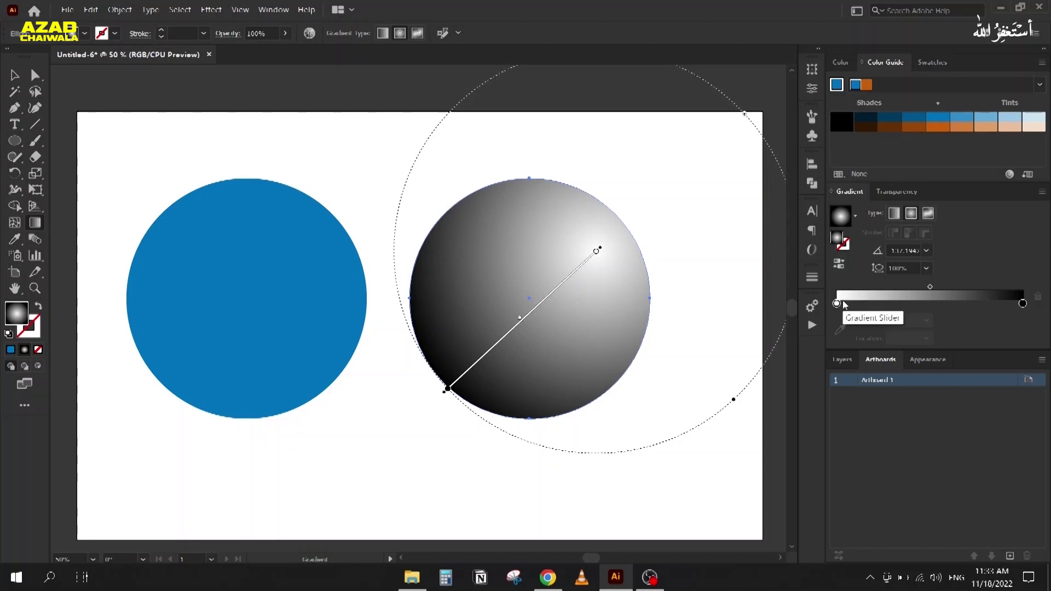
Add a medium blue stop at about 25.5% of the gradient and set its opacity to 100%
{"action": "left_click", "coordinate": [937, 122]}
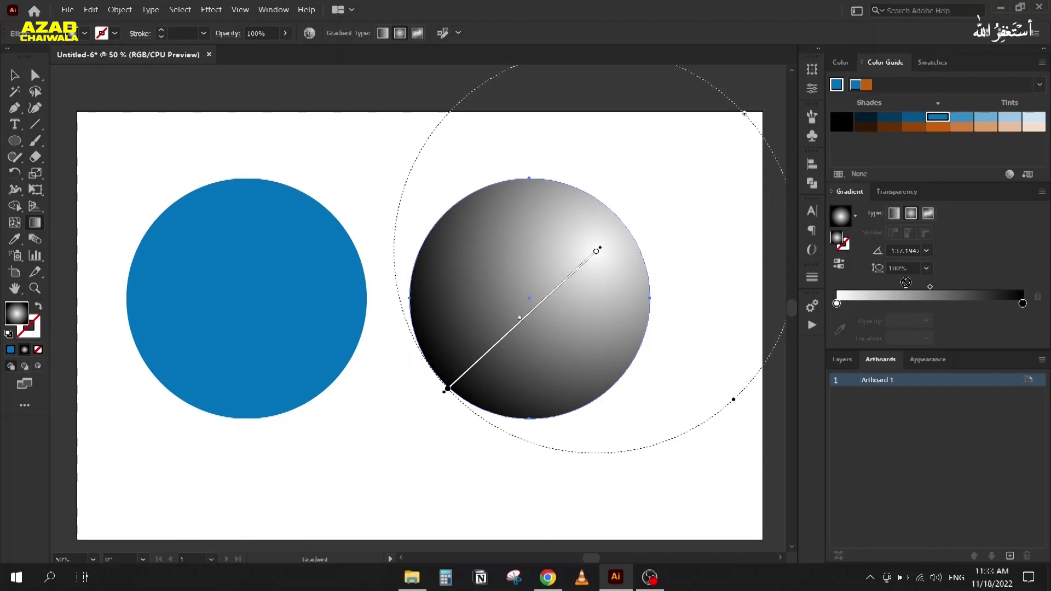
{"action": "left_click", "coordinate": [882, 305]}
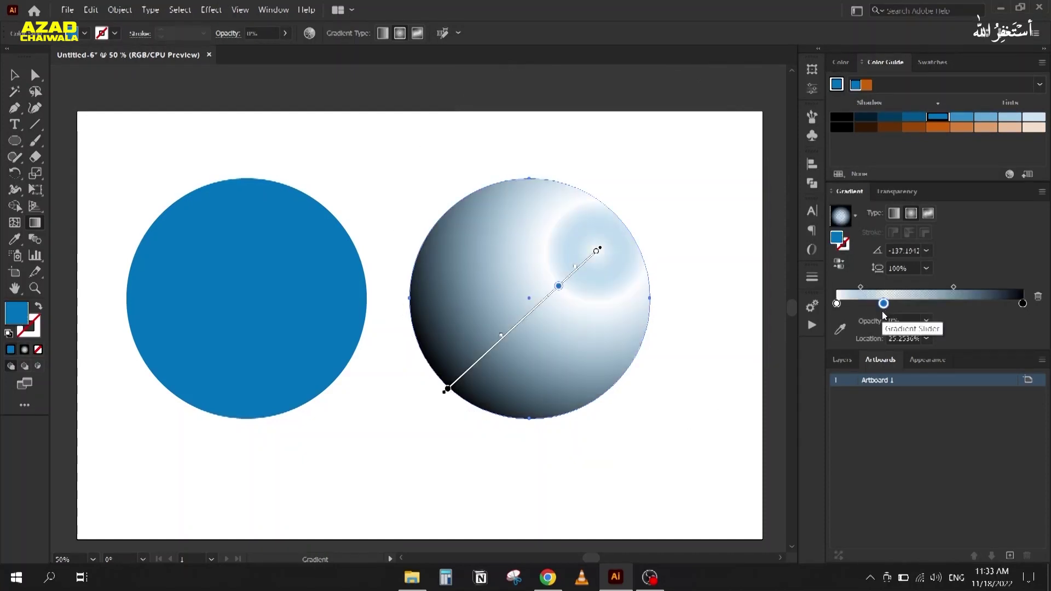
{"action": "left_click_drag", "start_coordinate": [883, 305], "coordinate": [885, 305]}
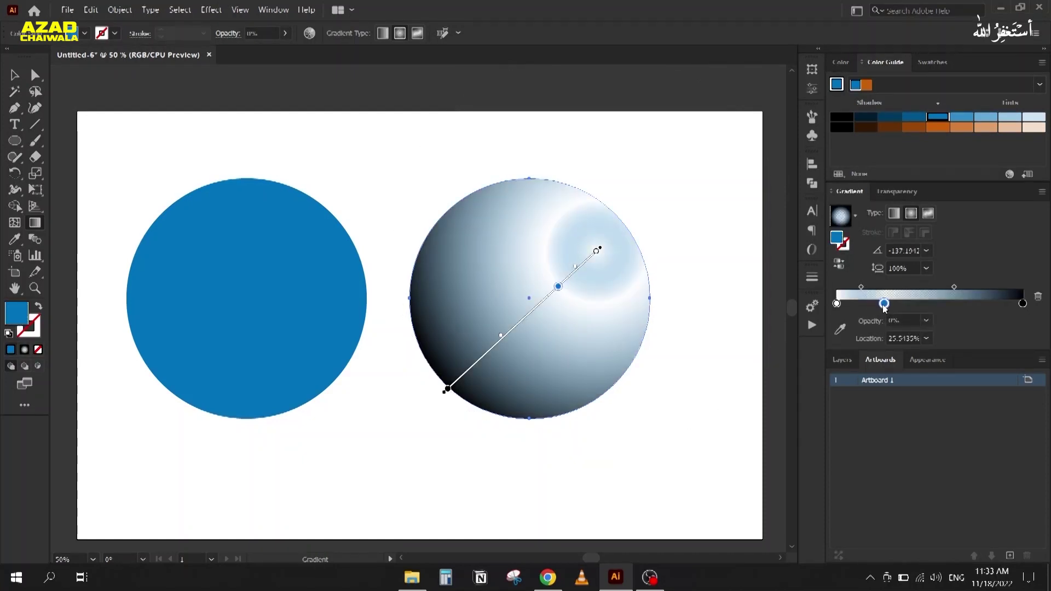
{"action": "left_click", "coordinate": [926, 321]}
{"action": "left_click", "coordinate": [943, 486]}
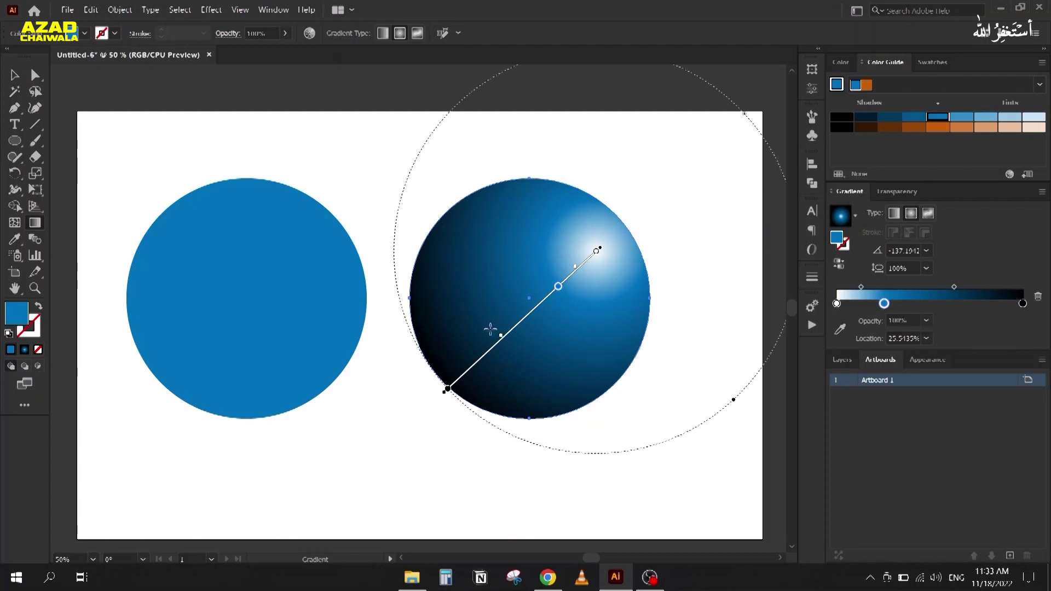
Add a dark navy stop at 100% opacity and make it the gradient's end stop at 100%, in place of the black stop
{"action": "left_click", "coordinate": [955, 310]}
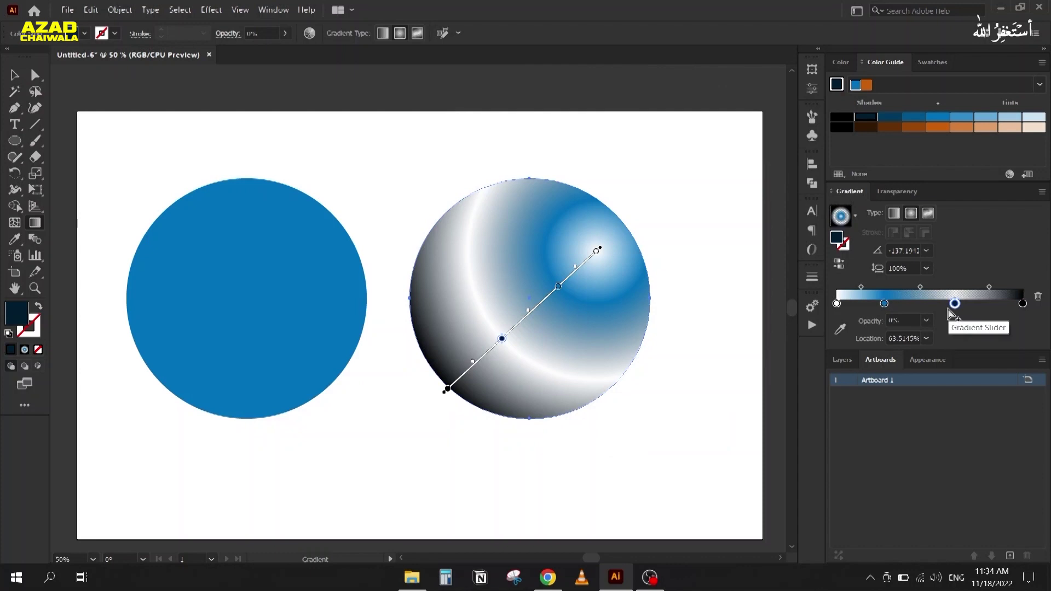
{"action": "left_click", "coordinate": [926, 320]}
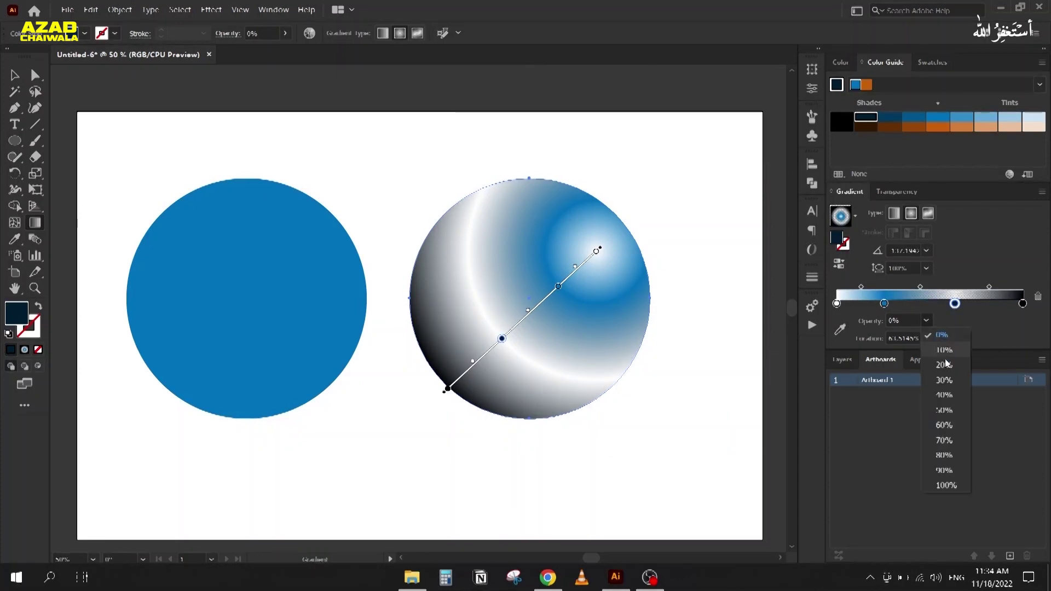
{"action": "left_click", "coordinate": [946, 485]}
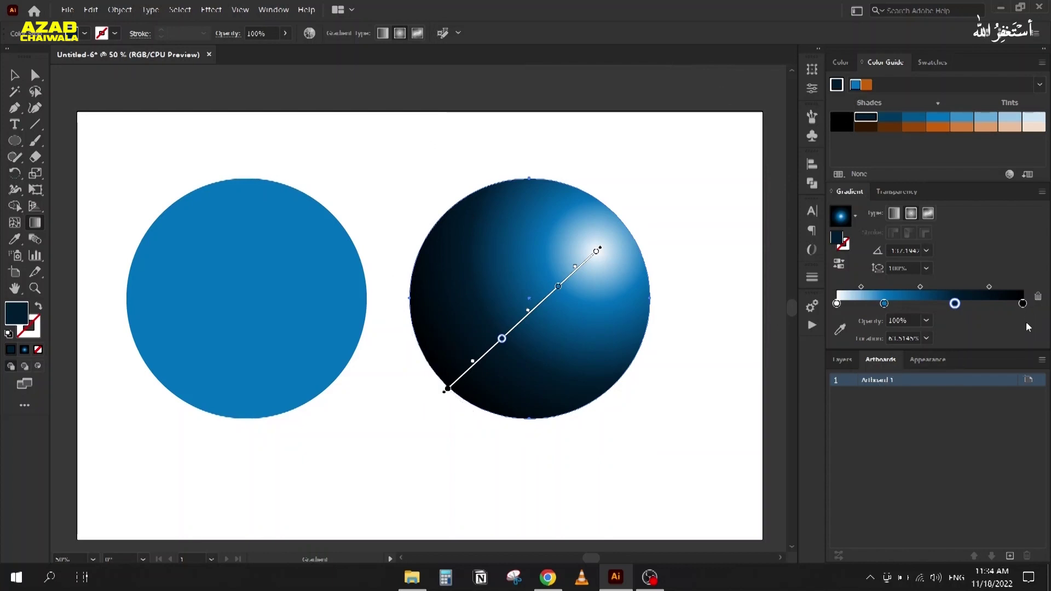
{"action": "left_click_drag", "start_coordinate": [1023, 305], "coordinate": [1025, 328]}
{"action": "left_click_drag", "start_coordinate": [955, 304], "coordinate": [1035, 313]}
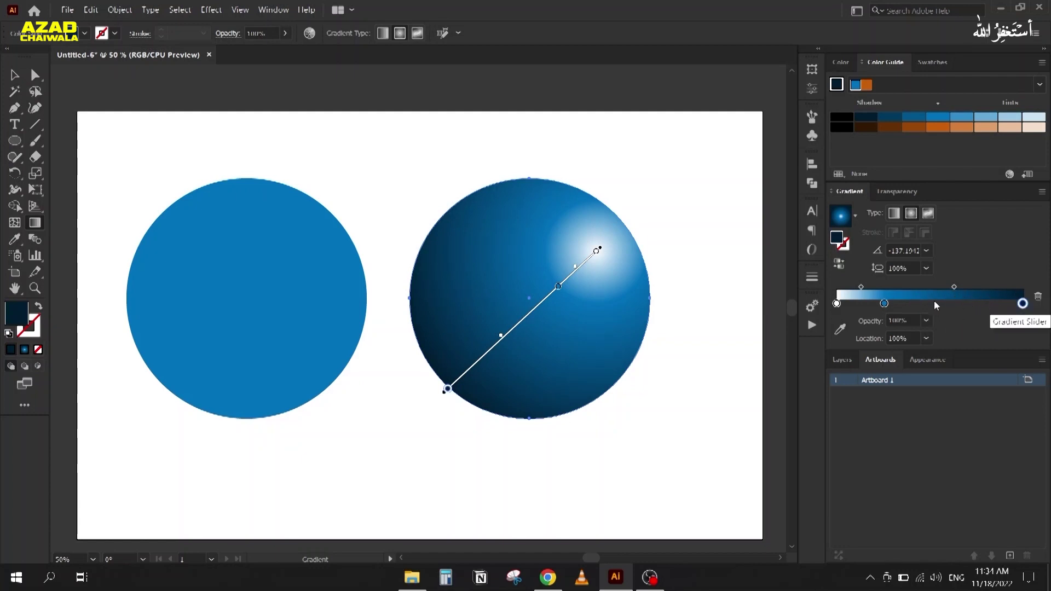
Try different positions for the midpoint and navy end stop, leaving the stop at 100% and the midpoint between blue and navy at about 44%
{"action": "left_click_drag", "start_coordinate": [954, 288], "coordinate": [1015, 290]}
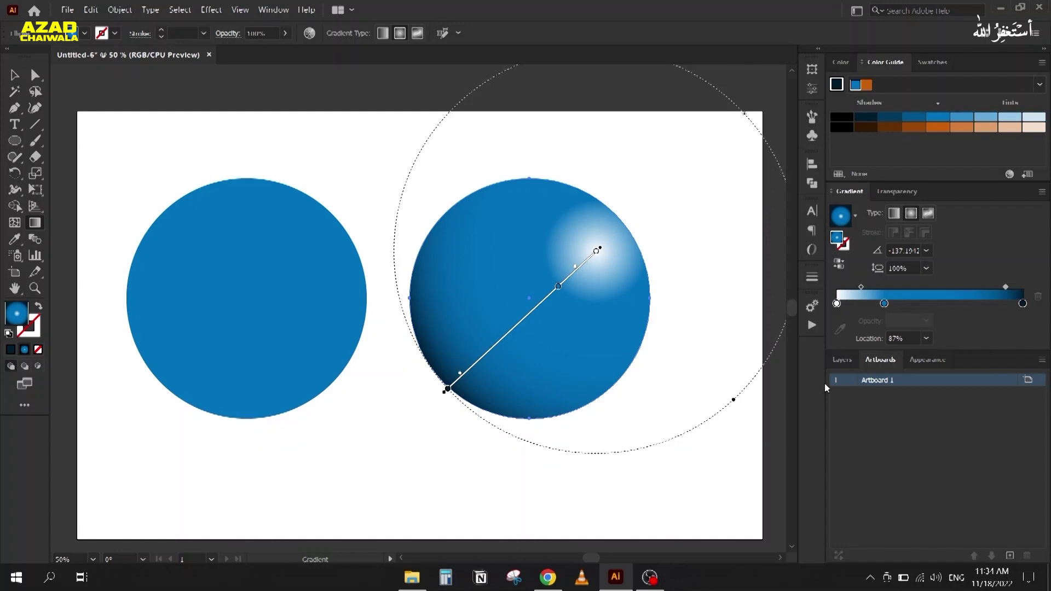
{"action": "left_click_drag", "start_coordinate": [1005, 287], "coordinate": [889, 290]}
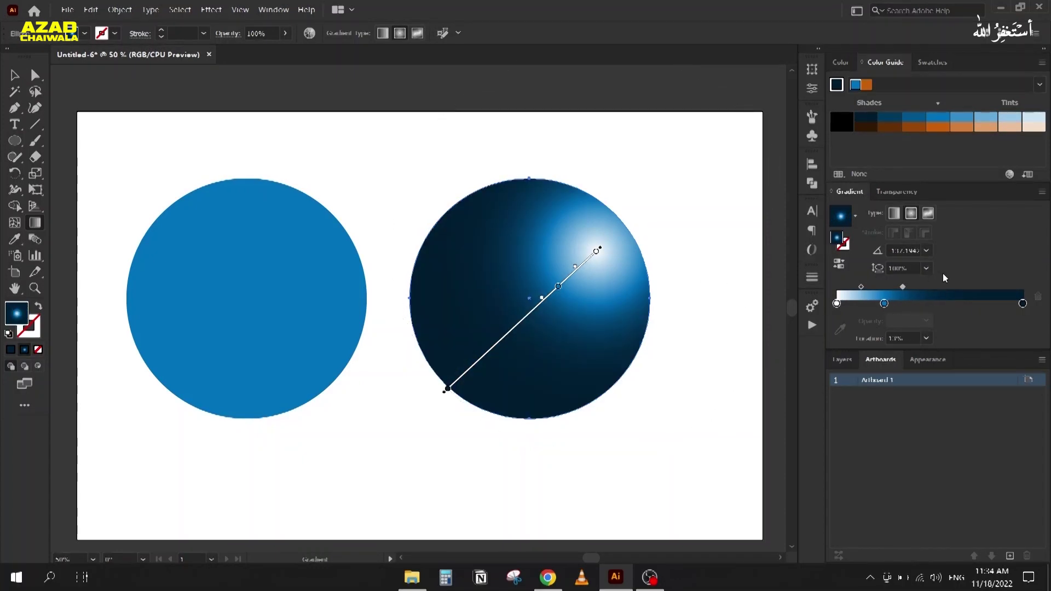
{"action": "left_click_drag", "start_coordinate": [1028, 315], "coordinate": [935, 316]}
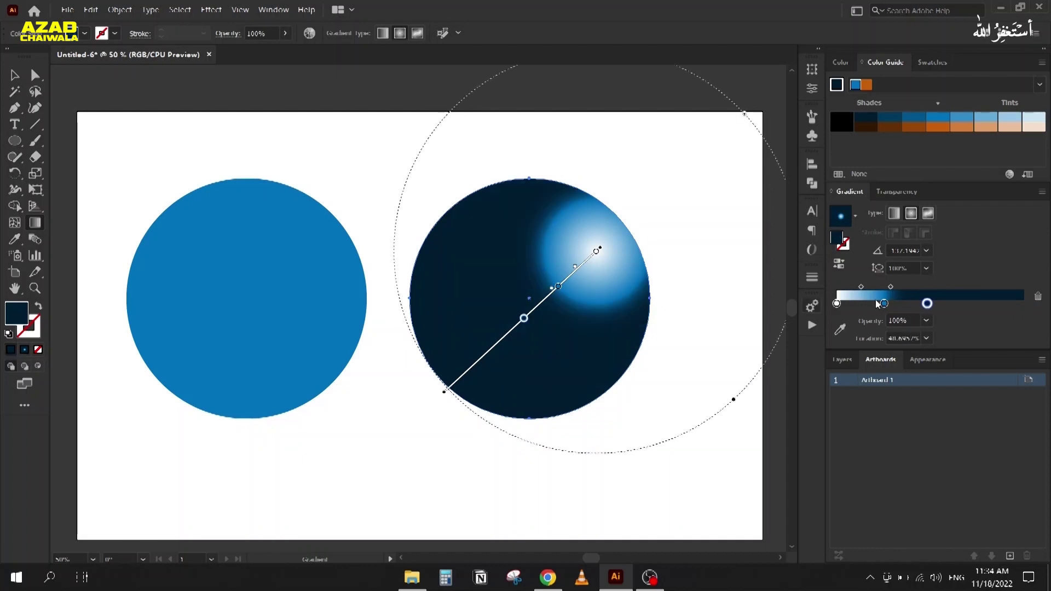
{"action": "left_click_drag", "start_coordinate": [927, 304], "coordinate": [1023, 304]}
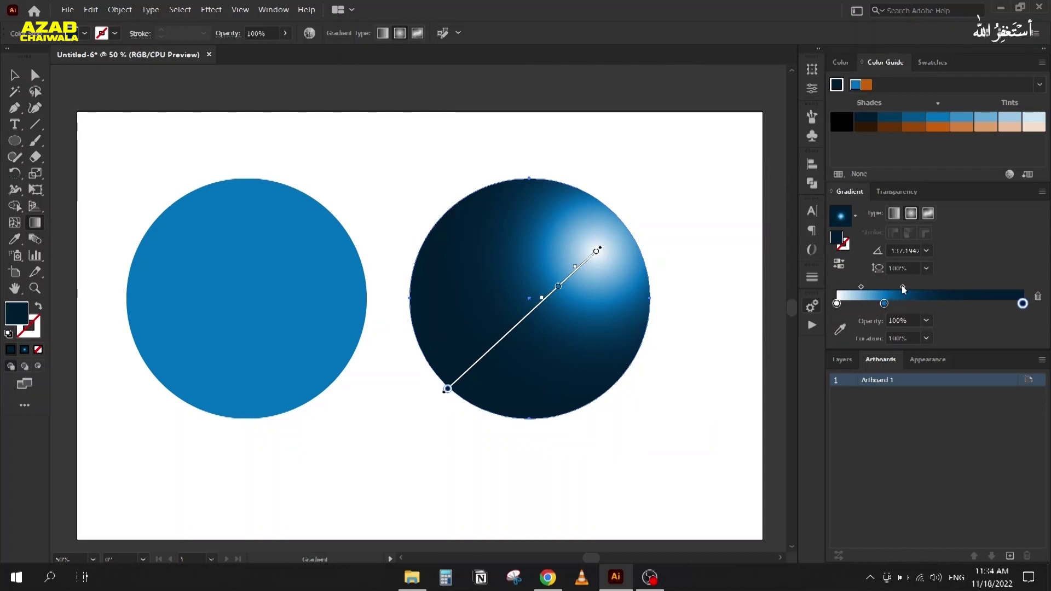
{"action": "left_click_drag", "start_coordinate": [903, 286], "coordinate": [945, 288]}
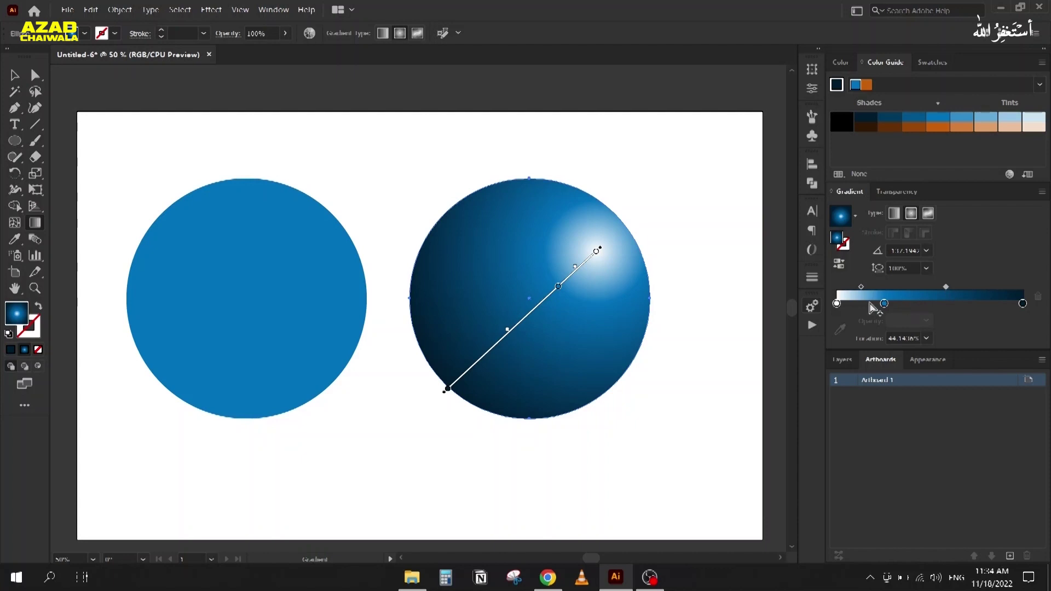
Recolor the white highlight stop with the palest blue tint and widen the highlight, setting the midpoints to about 51% and 36%
{"action": "left_click_drag", "start_coordinate": [885, 303], "coordinate": [861, 291]}
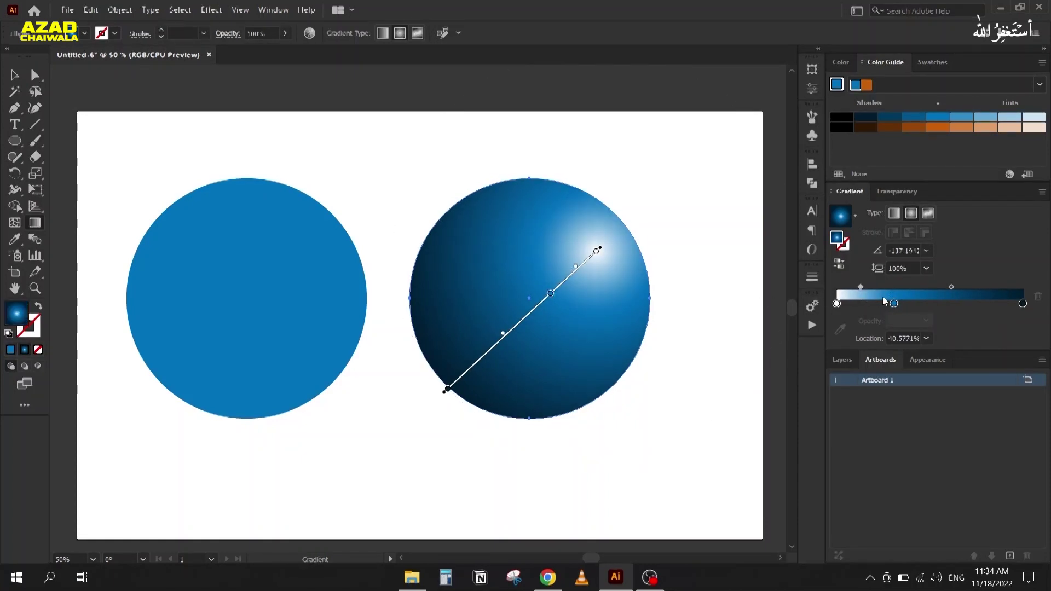
{"action": "left_click", "coordinate": [1034, 116]}
{"action": "left_click", "coordinate": [838, 304]}
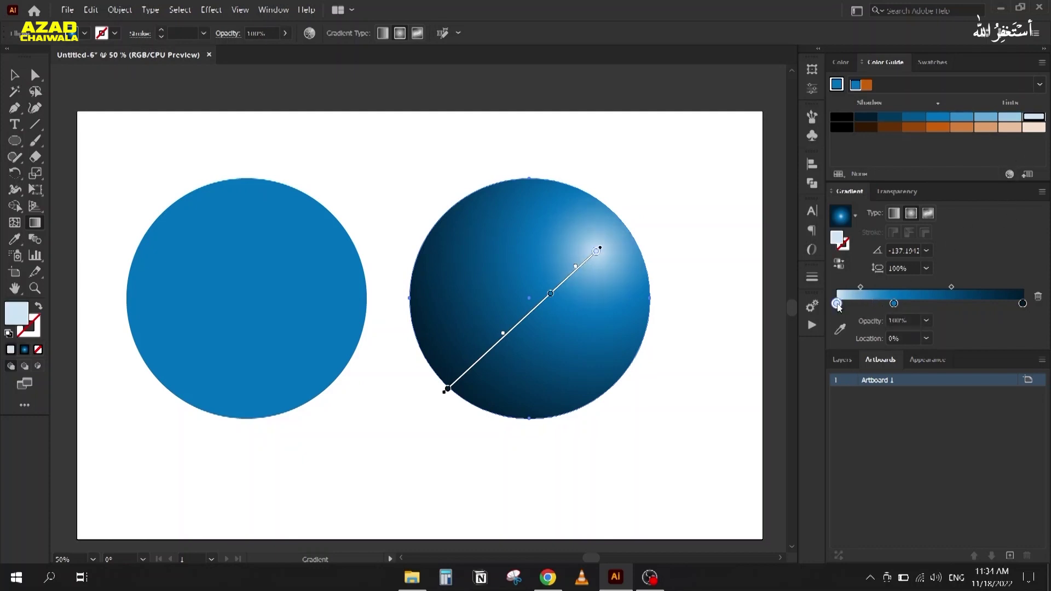
{"action": "left_click_drag", "start_coordinate": [893, 304], "coordinate": [948, 288]}
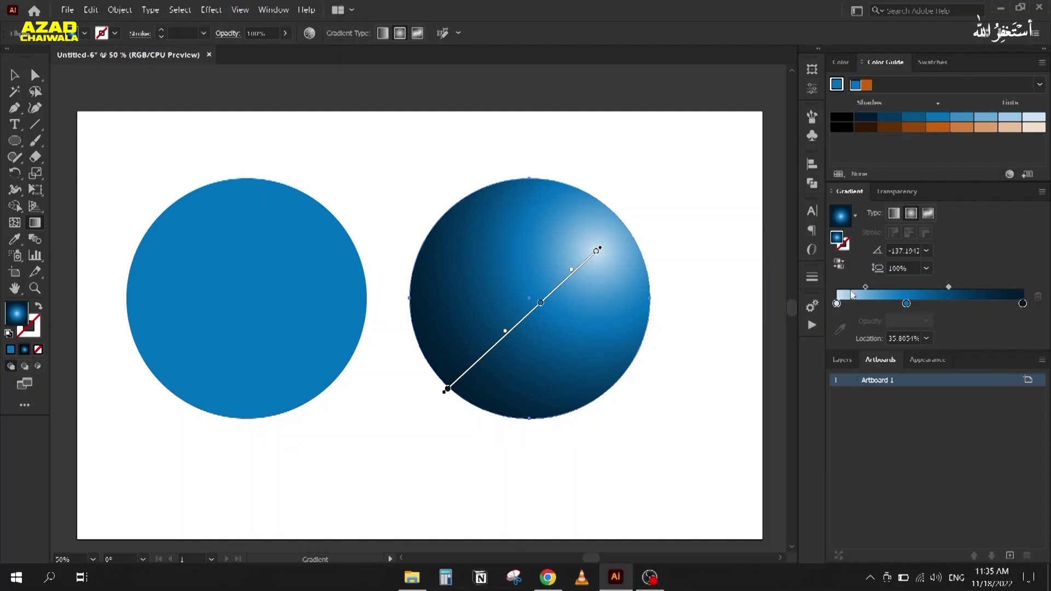
{"action": "left_click_drag", "start_coordinate": [864, 287], "coordinate": [873, 286]}
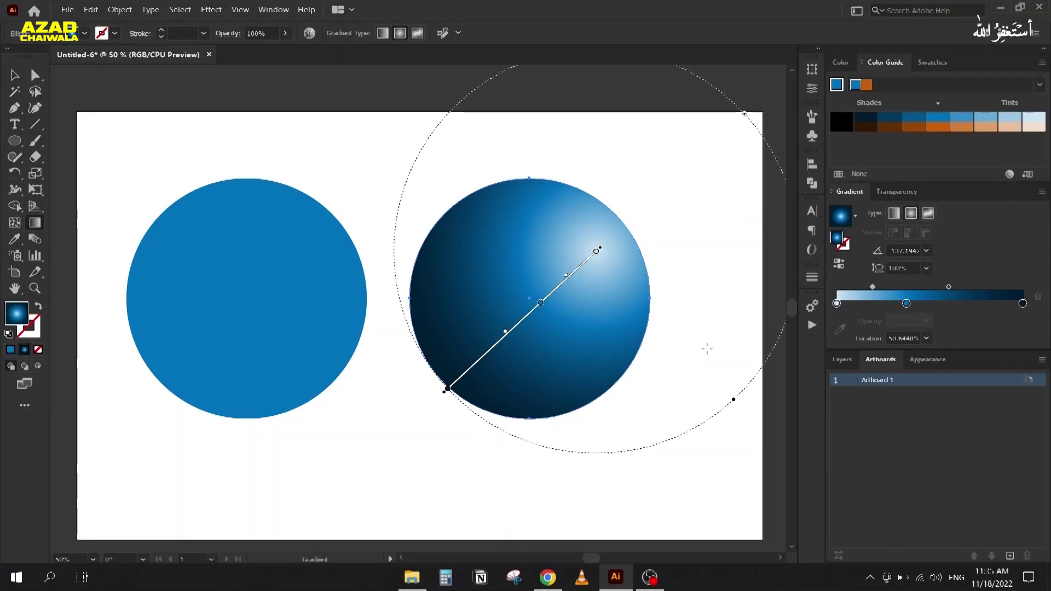
Add a dark blue shade stop between the gradient circle's blue and navy stops, with the navy end stop at 100%
{"action": "left_click", "coordinate": [14, 75]}
{"action": "left_click", "coordinate": [352, 170]}
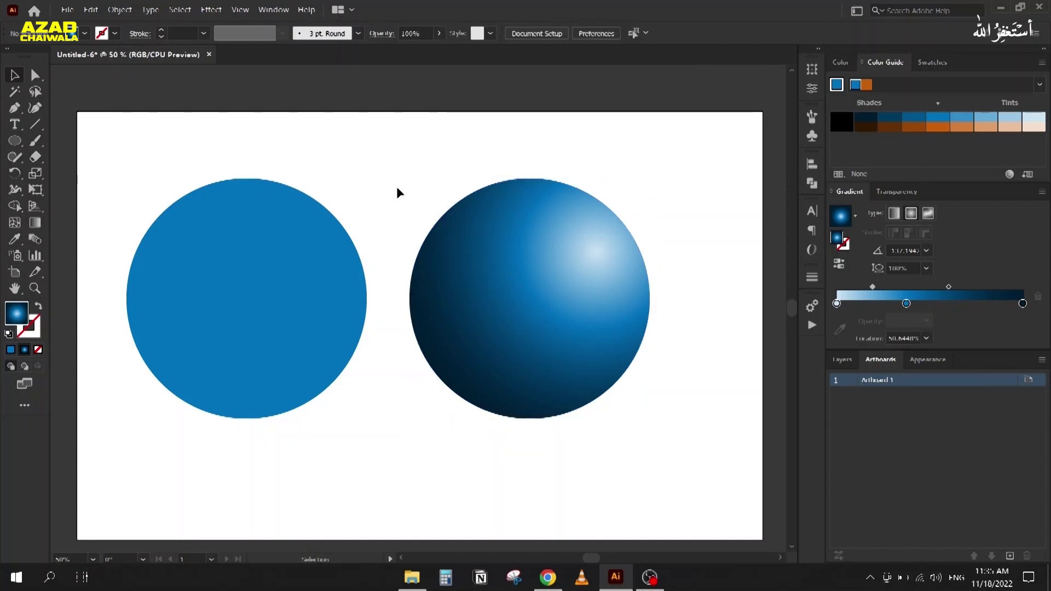
{"action": "left_click", "coordinate": [505, 369]}
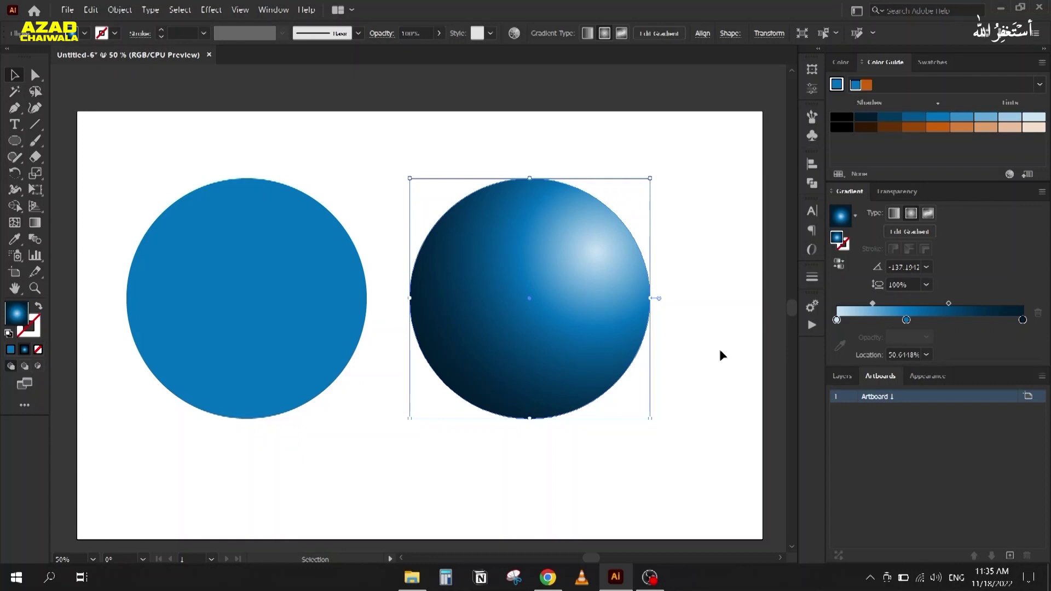
{"action": "left_click_drag", "start_coordinate": [1023, 320], "coordinate": [978, 325]}
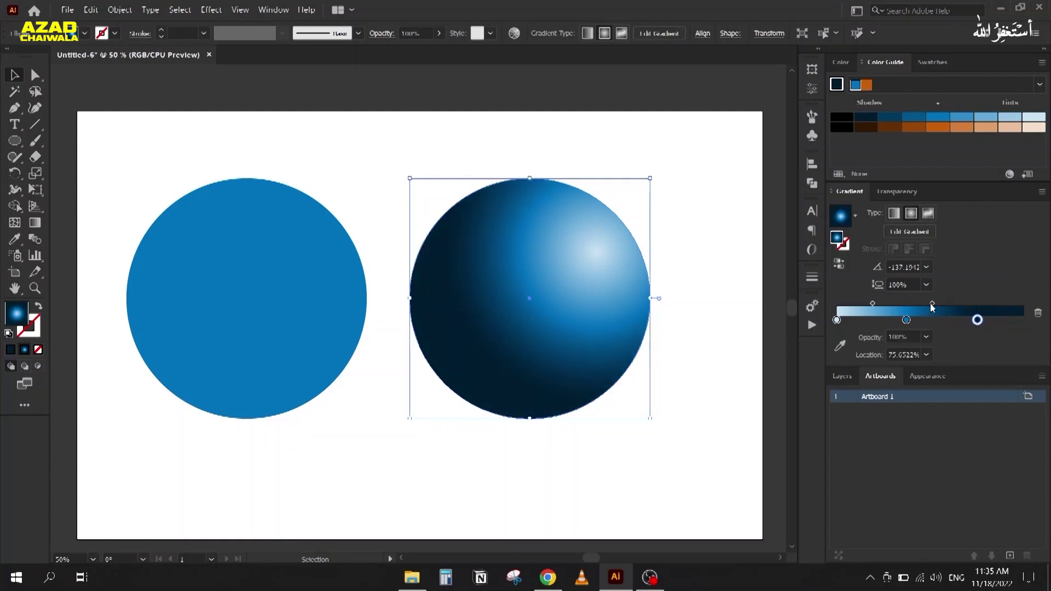
{"action": "mouse_move", "coordinate": [979, 321]}
{"action": "left_mouse_down"}
{"action": "mouse_move", "coordinate": [1008, 320]}
{"action": "mouse_move", "coordinate": [995, 320]}
{"action": "left_mouse_up"}
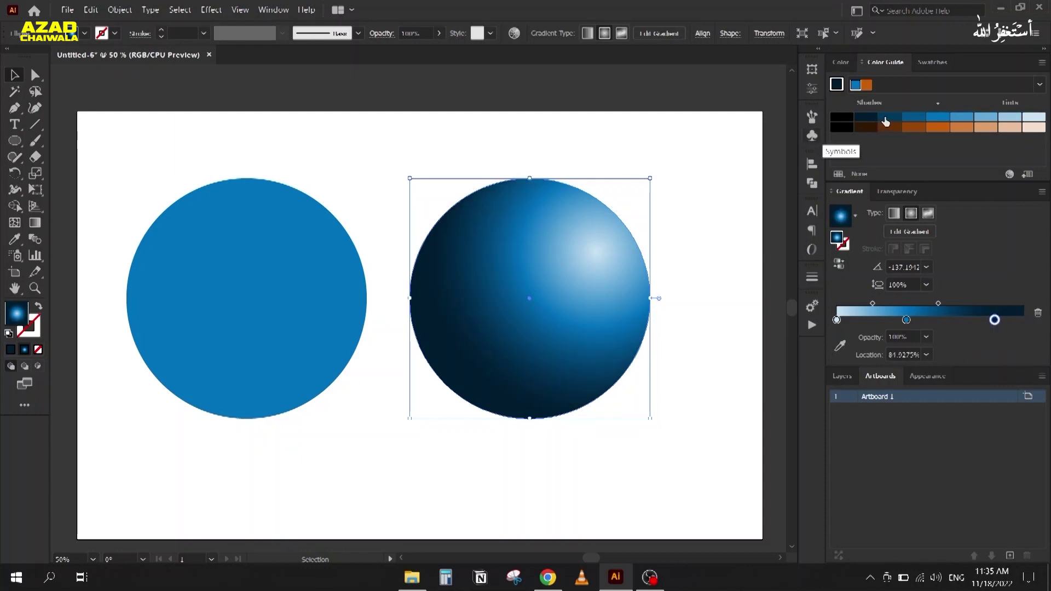
{"action": "left_click", "coordinate": [956, 321]}
{"action": "left_click_drag", "start_coordinate": [995, 321], "coordinate": [1024, 323]}
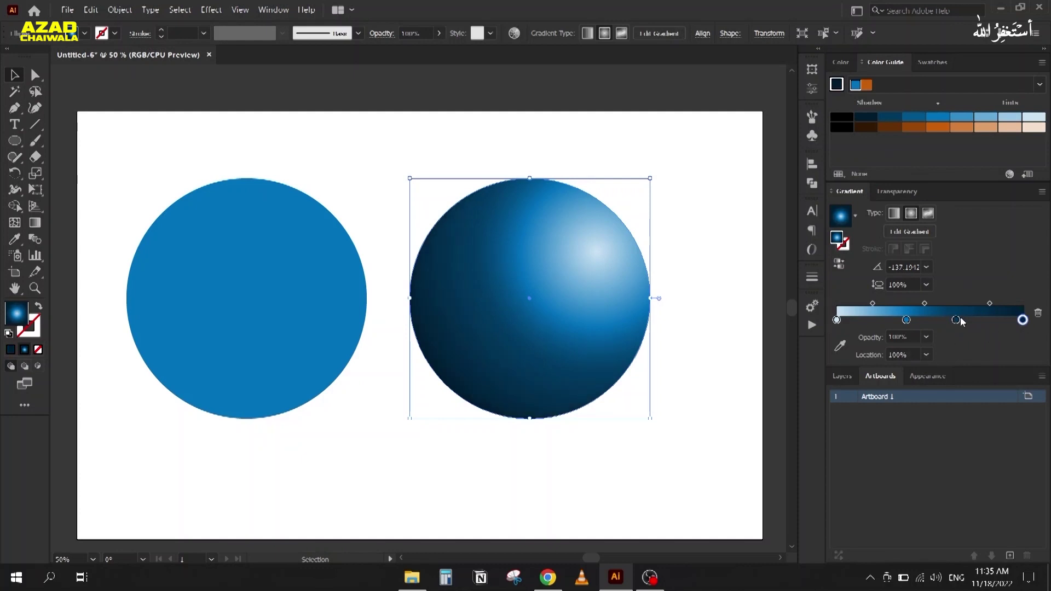
Rebalance the middle stops, placing the medium blue one at about 30%, and recolor the highlight stop with a slightly deeper light blue tint
{"action": "mouse_move", "coordinate": [954, 322]}
{"action": "left_mouse_down"}
{"action": "mouse_move", "coordinate": [928, 303]}
{"action": "mouse_move", "coordinate": [888, 321]}
{"action": "mouse_move", "coordinate": [903, 344]}
{"action": "left_mouse_up"}
{"action": "left_click", "coordinate": [887, 321]}
{"action": "left_click_drag", "start_coordinate": [925, 303], "coordinate": [922, 307]}
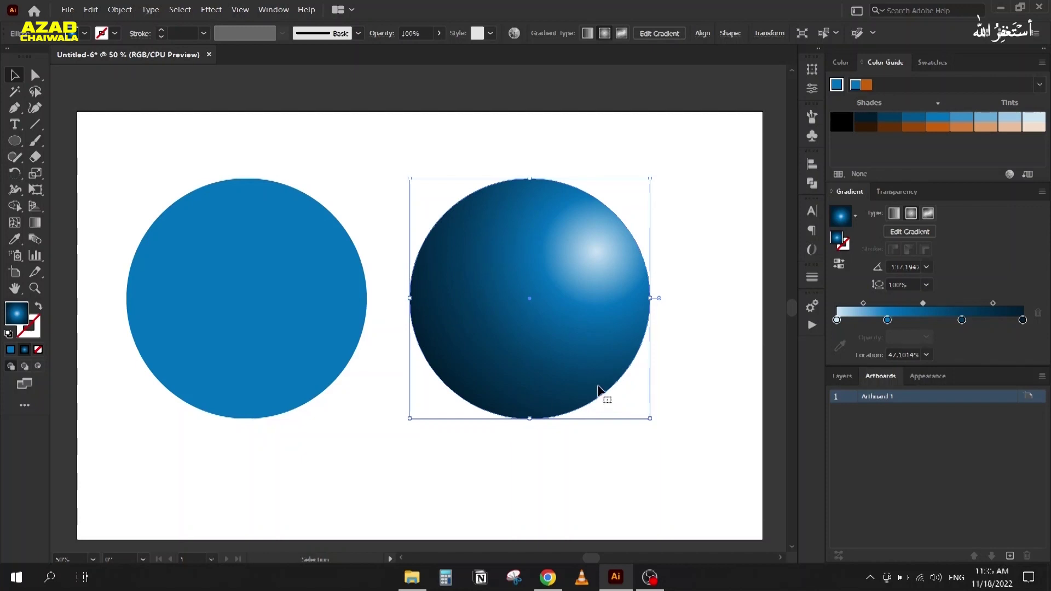
{"action": "left_click", "coordinate": [837, 320]}
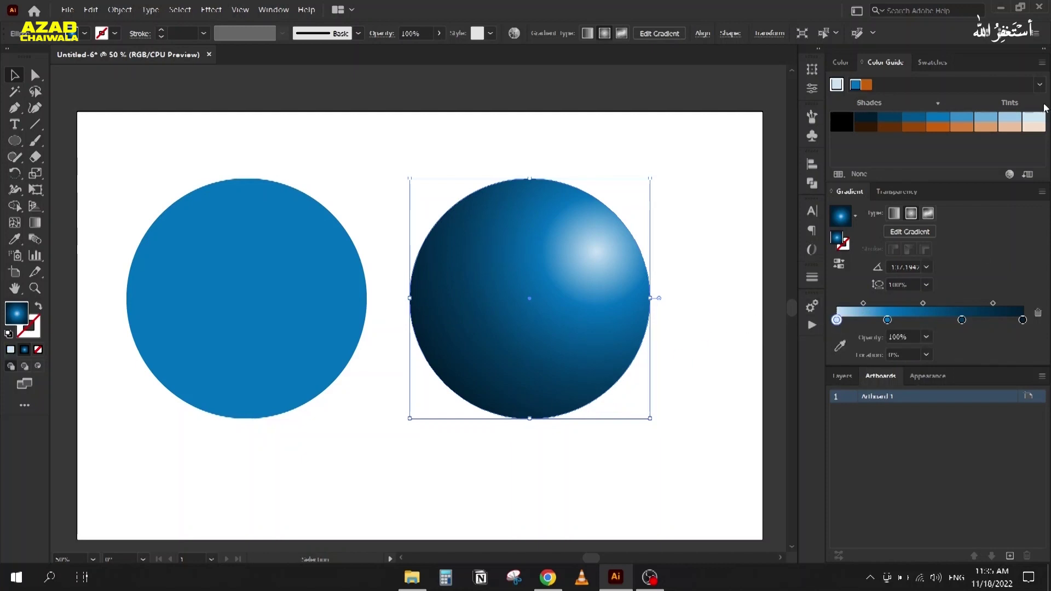
{"action": "left_click_drag", "start_coordinate": [826, 322], "coordinate": [895, 324]}
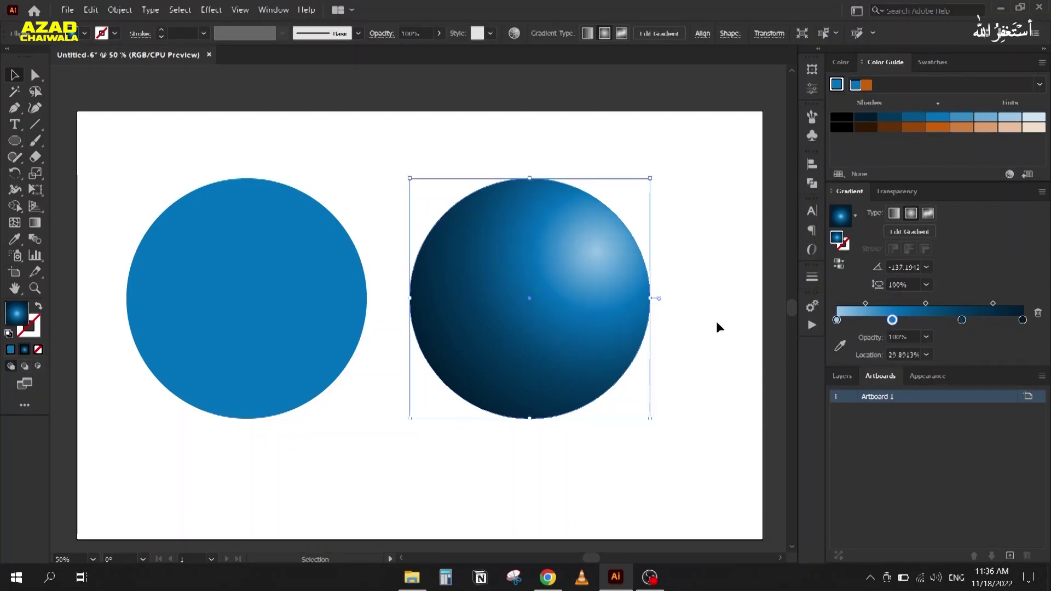
{"action": "left_click", "coordinate": [333, 449]}
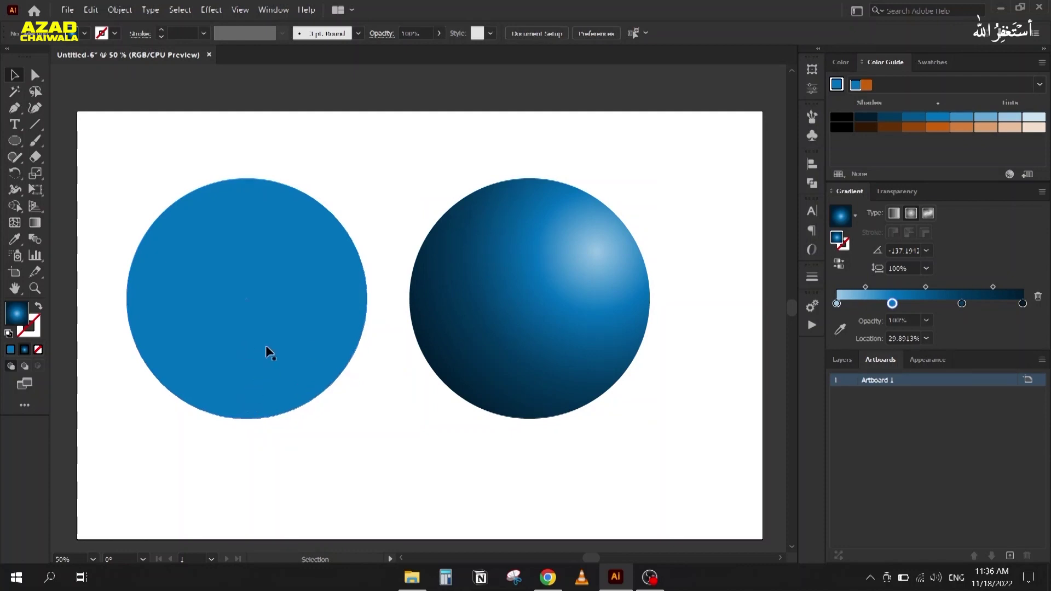
{"action": "left_click", "coordinate": [463, 359]}
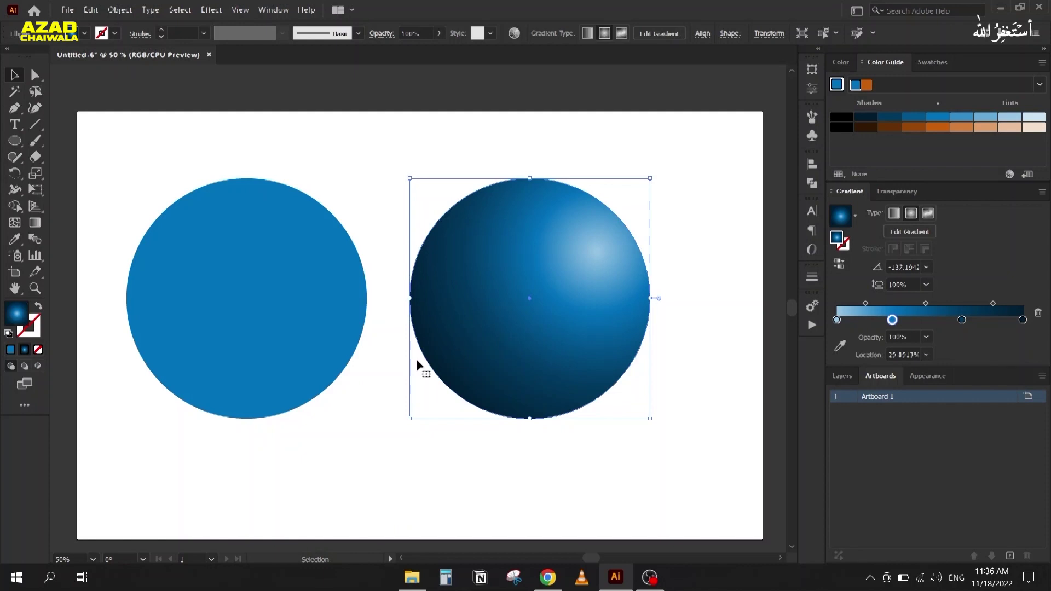
{"action": "left_click", "coordinate": [275, 436]}
Apply a freeform gradient in Points mode to the flat blue circle, nudge its right stop inward and recolor that stop red
{"action": "left_click_drag", "start_coordinate": [284, 427], "coordinate": [322, 425]}
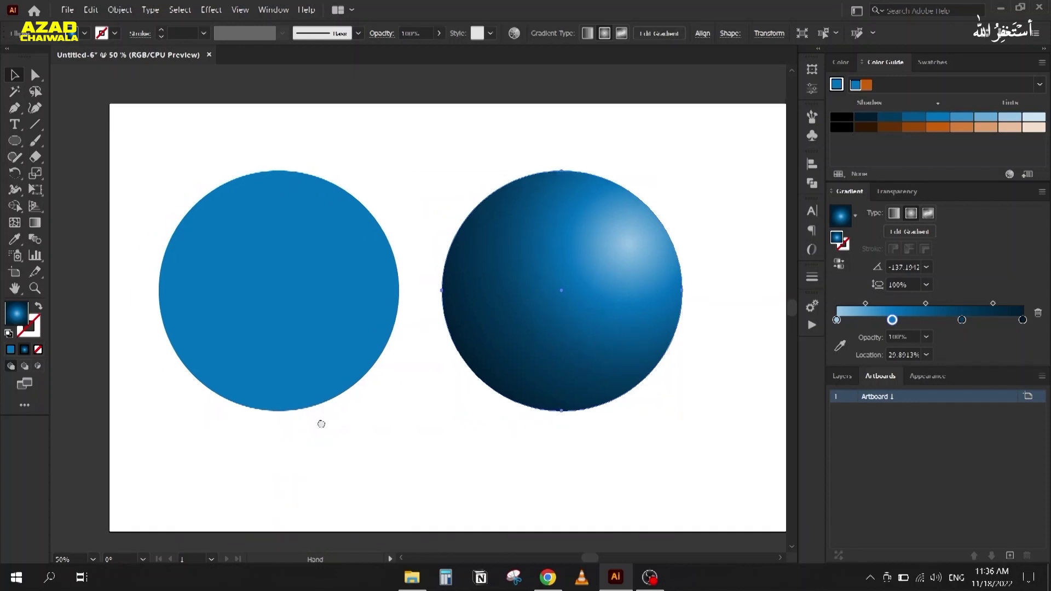
{"action": "left_click", "coordinate": [313, 330]}
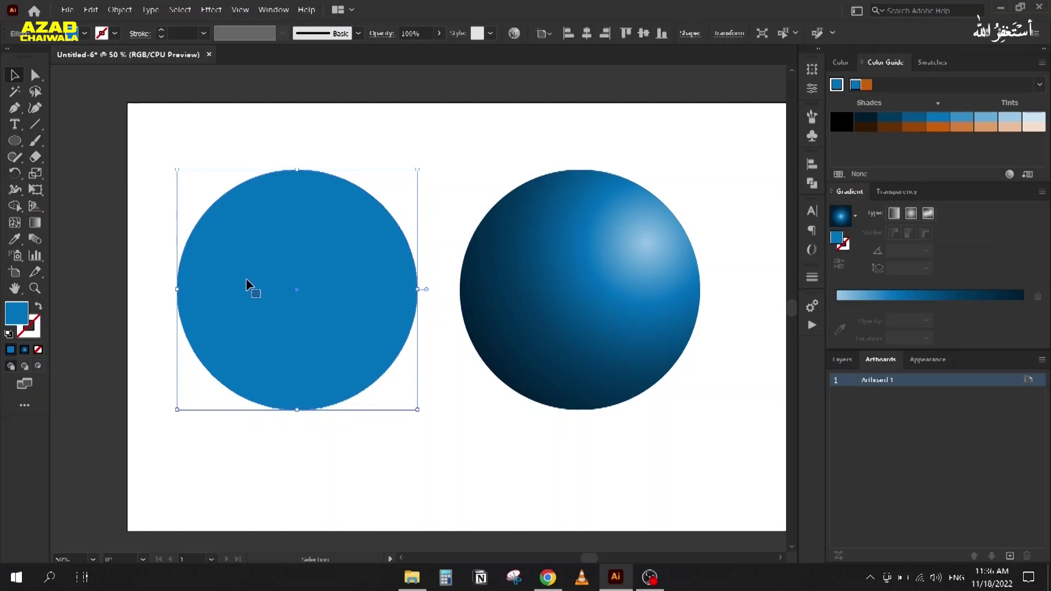
{"action": "left_click", "coordinate": [932, 214]}
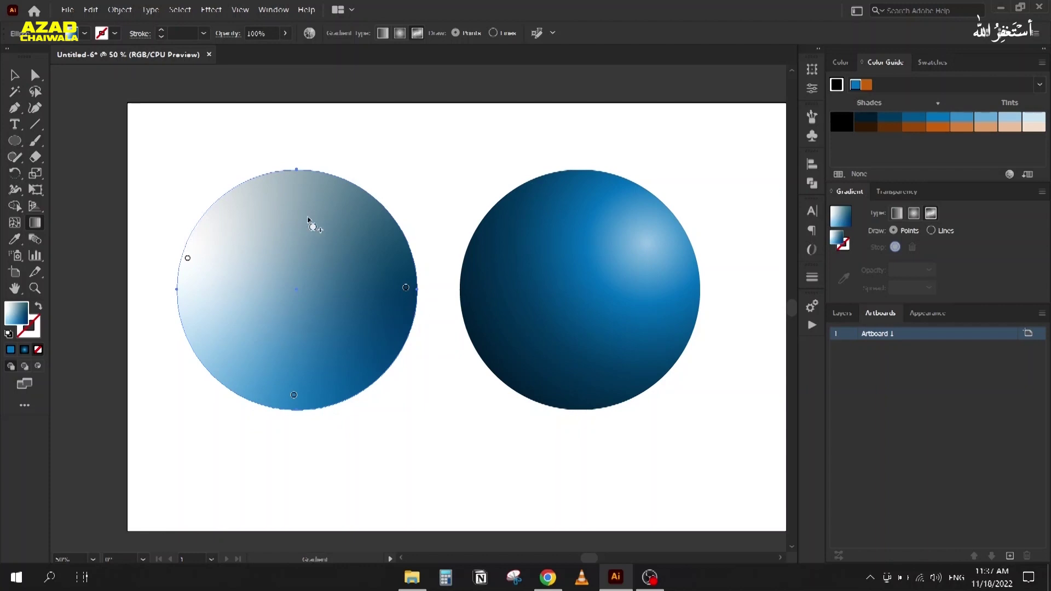
{"action": "left_click_drag", "start_coordinate": [405, 288], "coordinate": [394, 284]}
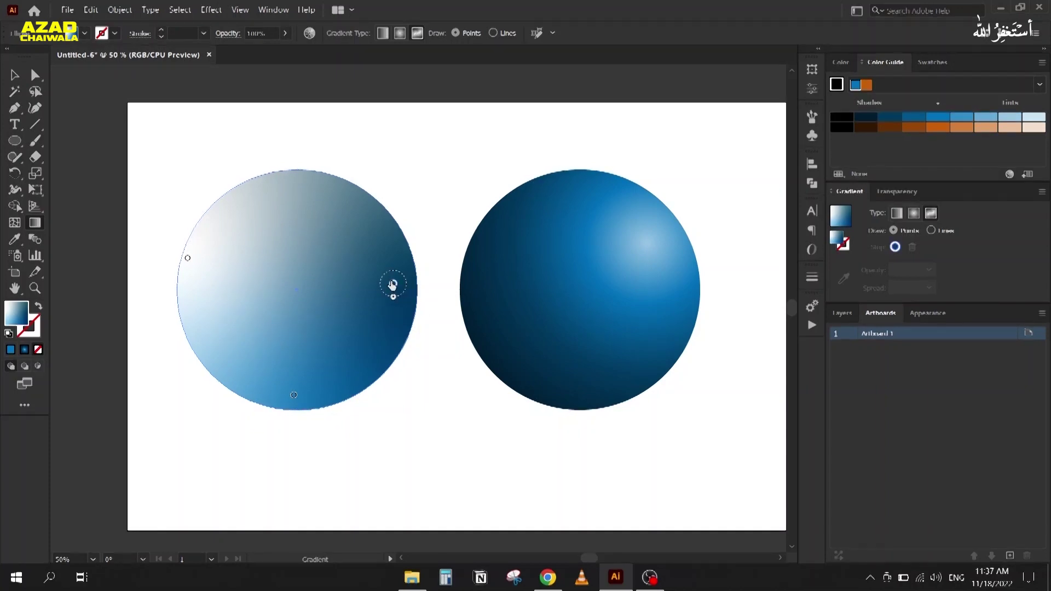
{"action": "left_click", "coordinate": [933, 62]}
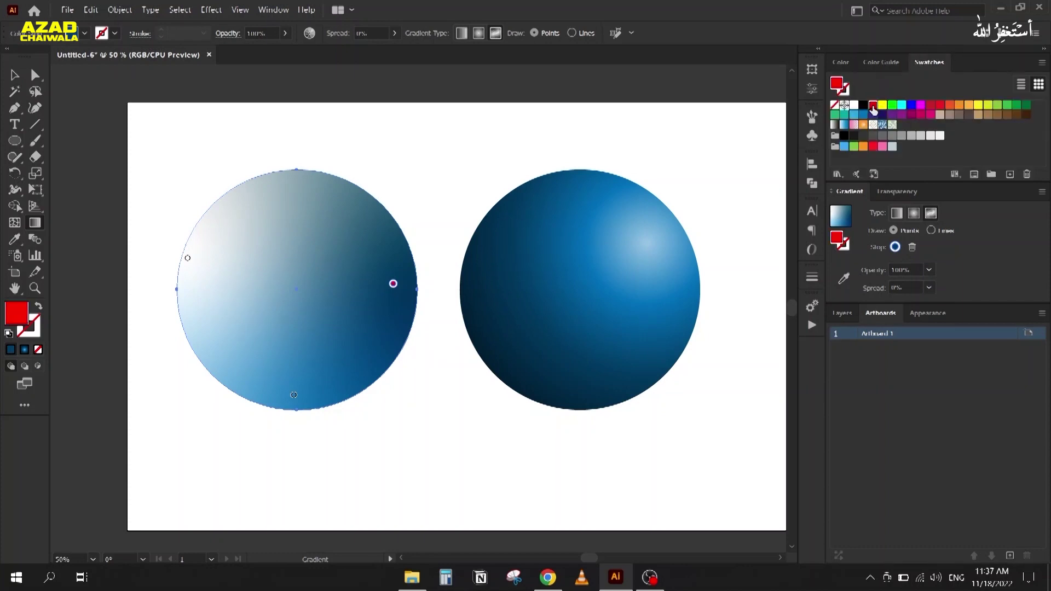
{"action": "left_click", "coordinate": [872, 106]}
Move the freeform gradient's left stop slightly down and color it yellow, and recolor the bottom stop green
{"action": "left_click_drag", "start_coordinate": [187, 258], "coordinate": [193, 278]}
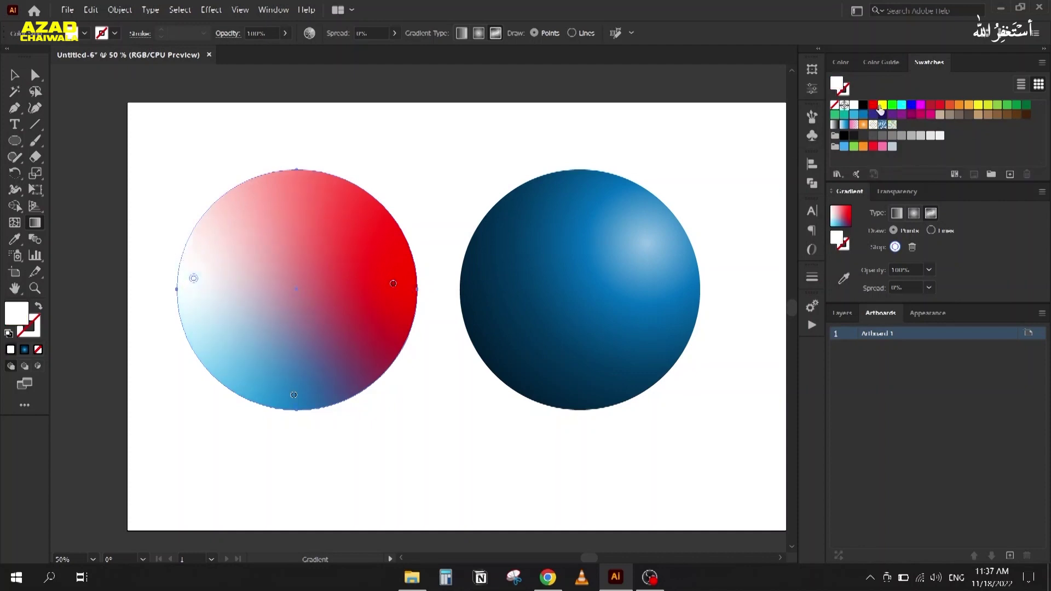
{"action": "left_click", "coordinate": [882, 105]}
{"action": "left_click", "coordinate": [294, 395]}
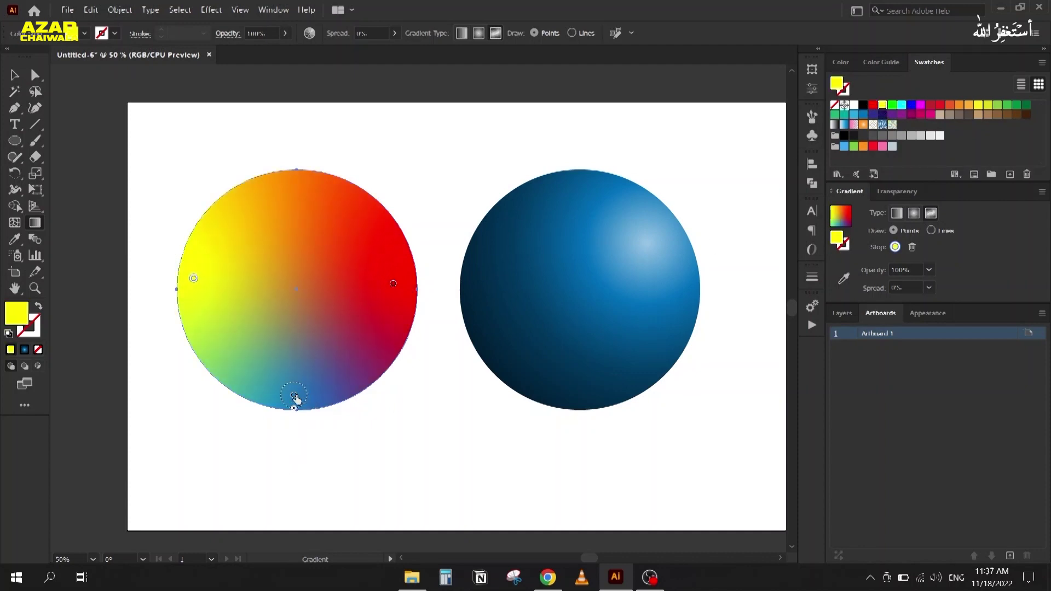
{"action": "left_click", "coordinate": [1019, 106]}
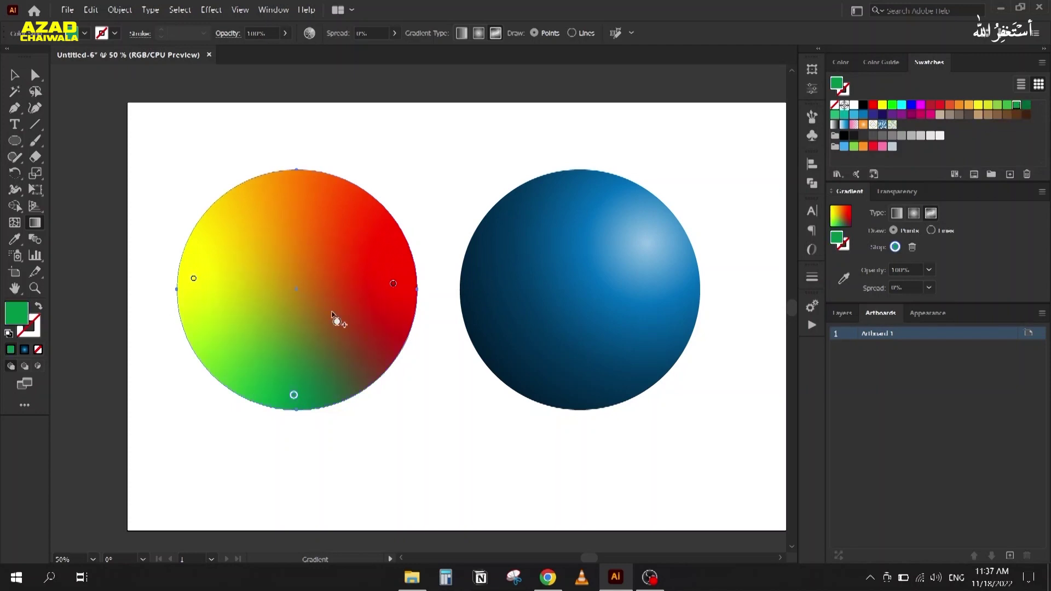
Add a near-white stop at the circle's center and a blue stop near its upper edge
{"action": "left_click", "coordinate": [295, 289]}
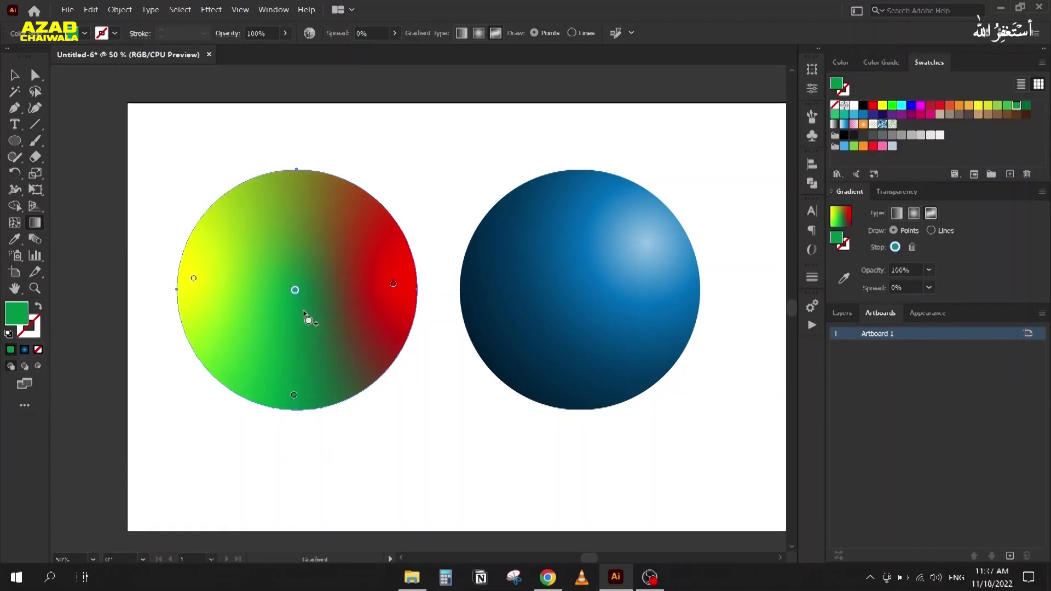
{"action": "left_click", "coordinate": [941, 135]}
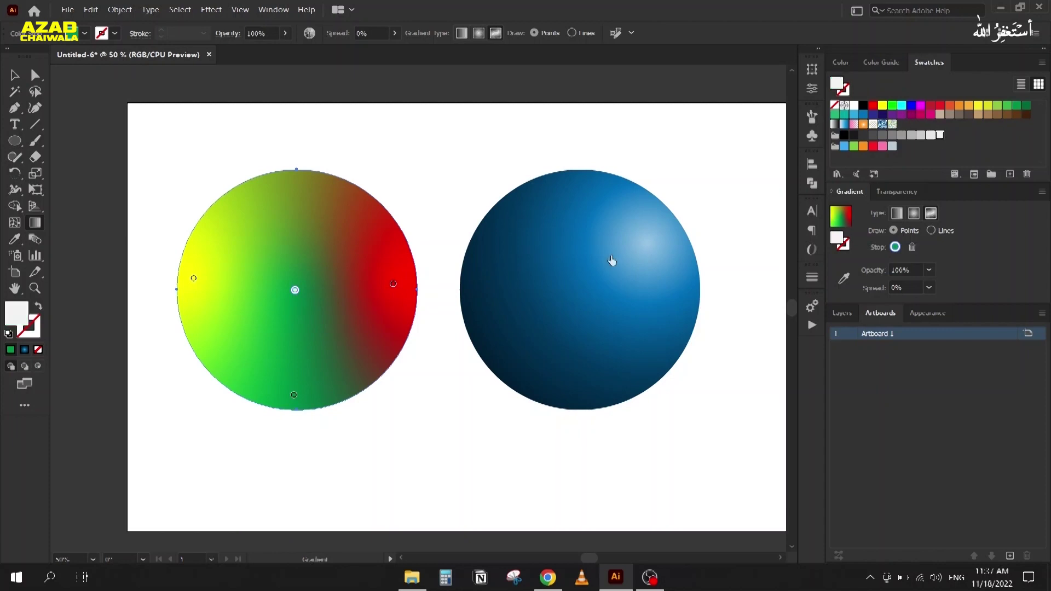
{"action": "left_click", "coordinate": [296, 185]}
{"action": "left_click", "coordinate": [926, 134]}
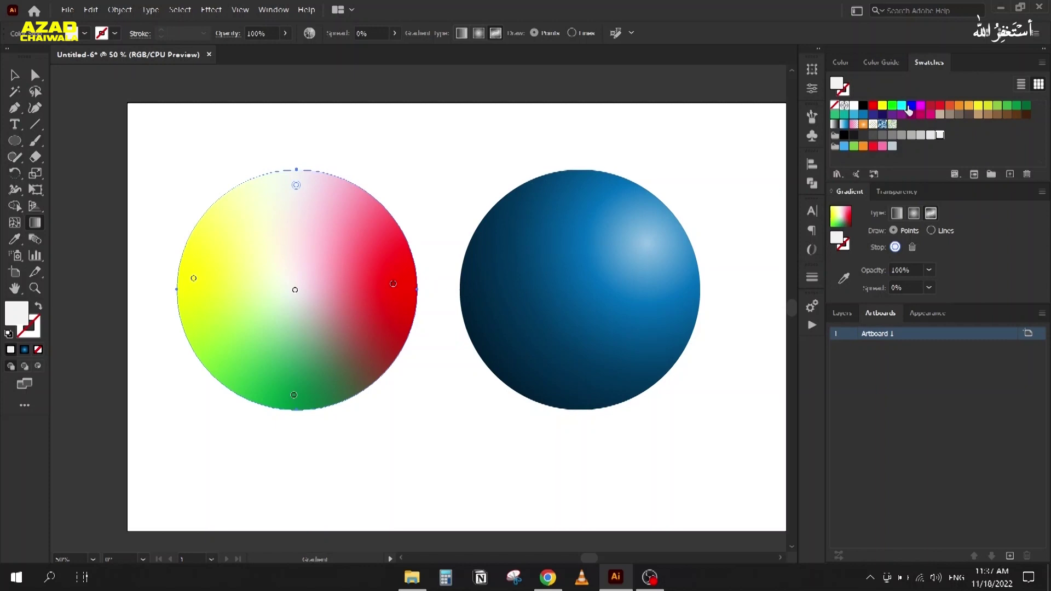
{"action": "left_click", "coordinate": [912, 106]}
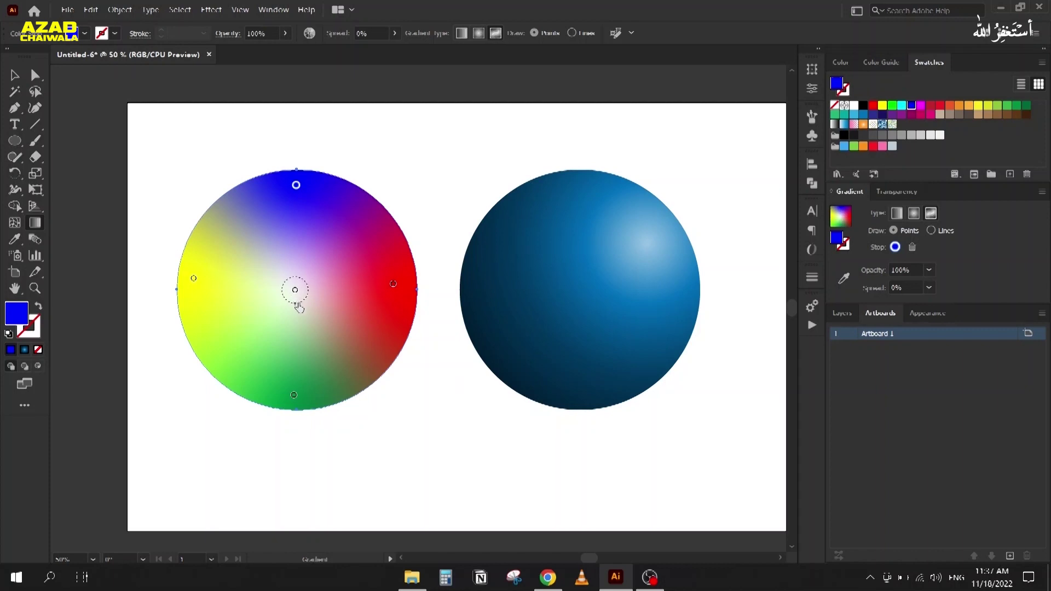
Try a 100% spread on the near-white center stop, and bring the spread back to 0%
{"action": "left_click", "coordinate": [299, 307]}
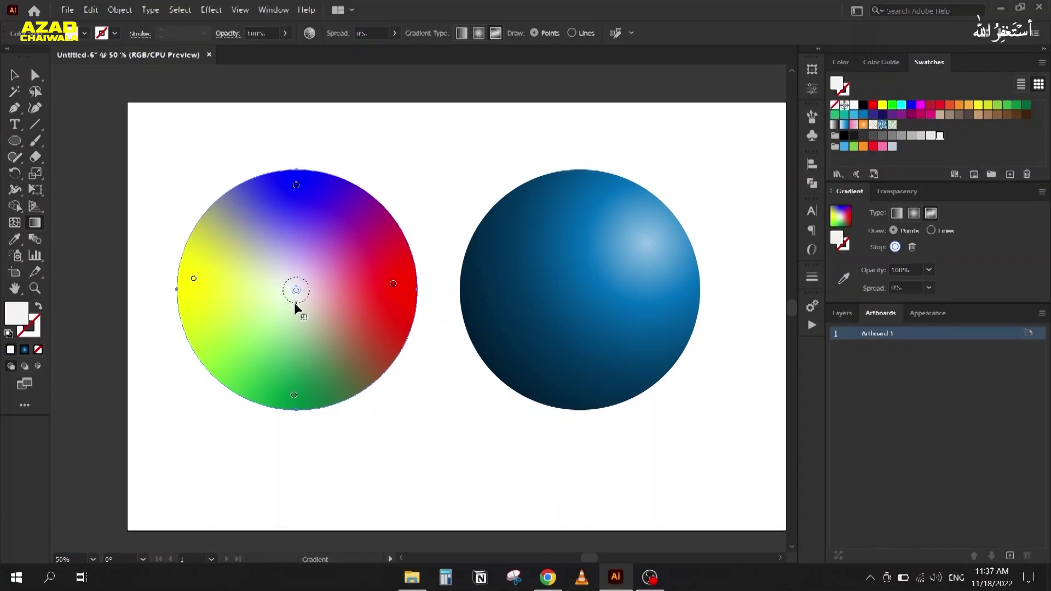
{"action": "left_click_drag", "start_coordinate": [297, 333], "coordinate": [296, 335]}
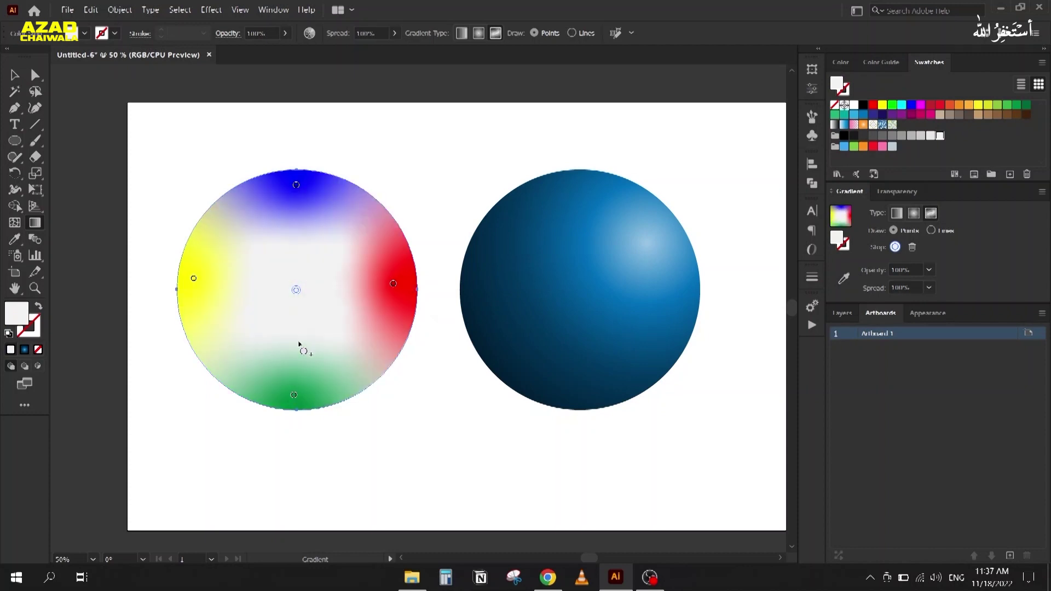
{"action": "mouse_move", "coordinate": [296, 301]}
{"action": "left_click_drag", "start_coordinate": [296, 317], "coordinate": [299, 298]}
{"action": "left_click", "coordinate": [911, 286]}
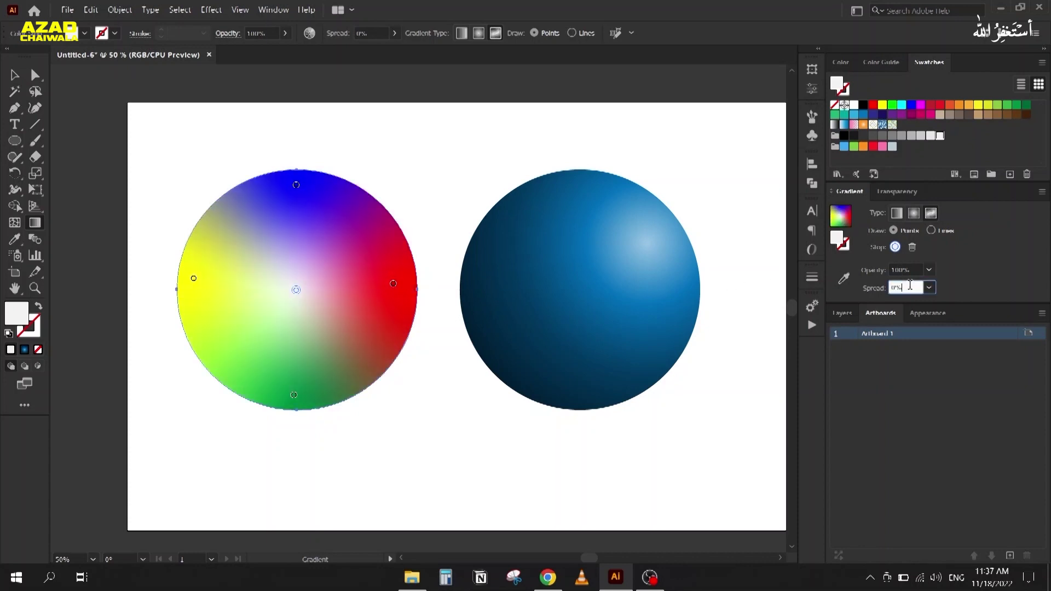
{"action": "double_click", "coordinate": [910, 286]}
Switch the freeform gradient to Lines and draw a closed loop through the red, blue, yellow and green stops, adding a stop between each pair
{"action": "left_click", "coordinate": [932, 230]}
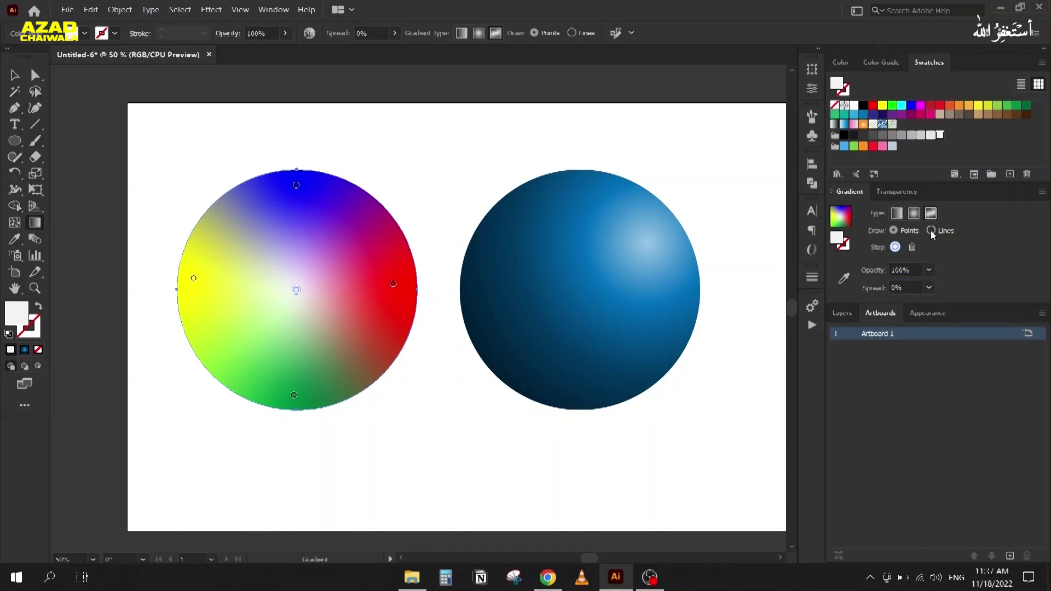
{"action": "left_click", "coordinate": [394, 286]}
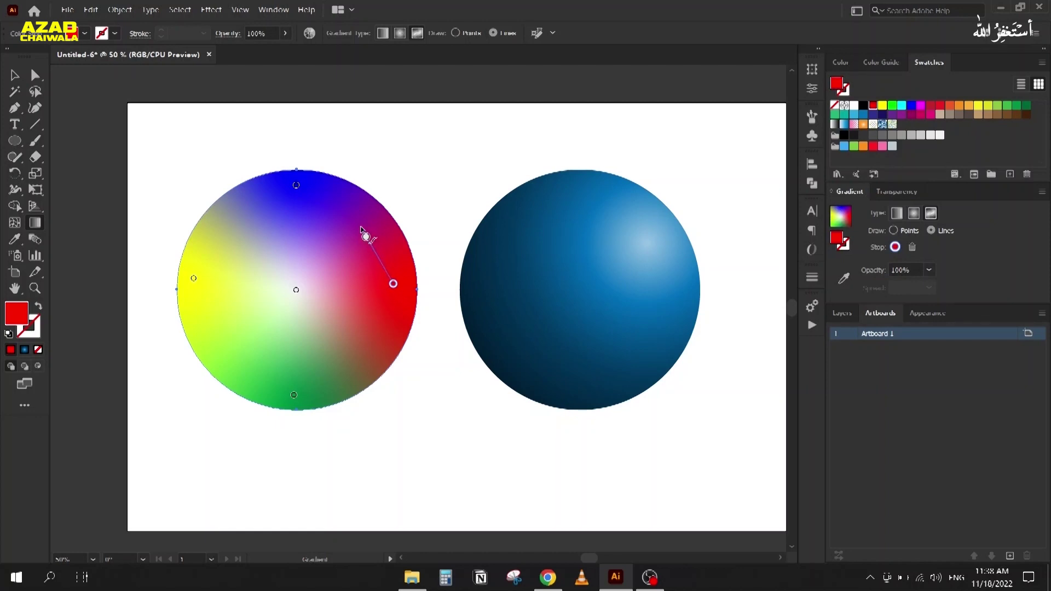
{"action": "left_click", "coordinate": [361, 227]}
{"action": "left_click", "coordinate": [296, 185]}
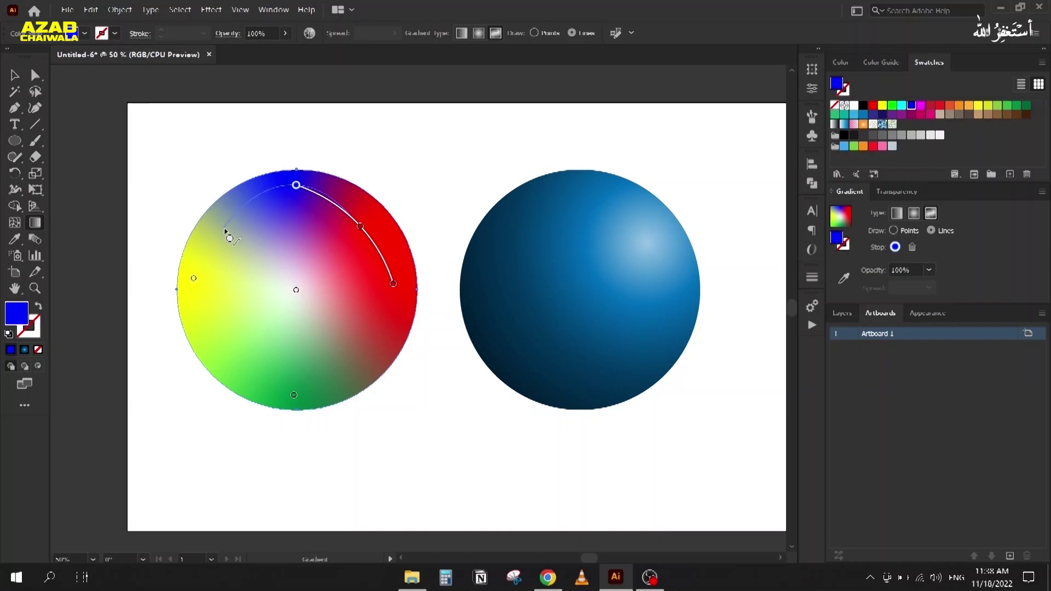
{"action": "left_click", "coordinate": [224, 227]}
{"action": "left_click", "coordinate": [194, 279]}
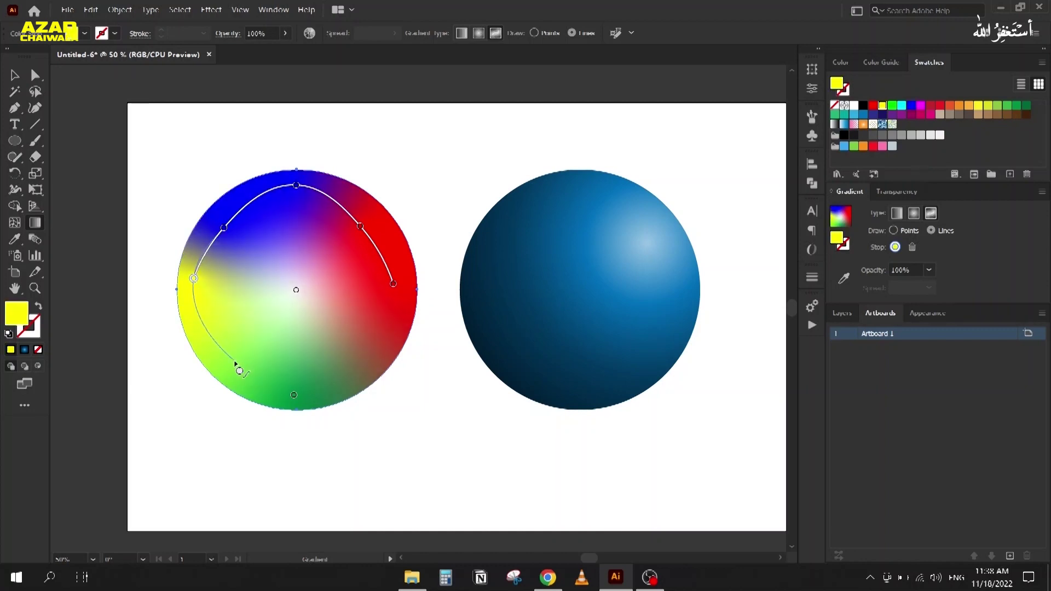
{"action": "left_click", "coordinate": [235, 360]}
{"action": "left_click", "coordinate": [294, 394]}
{"action": "left_click", "coordinate": [366, 350]}
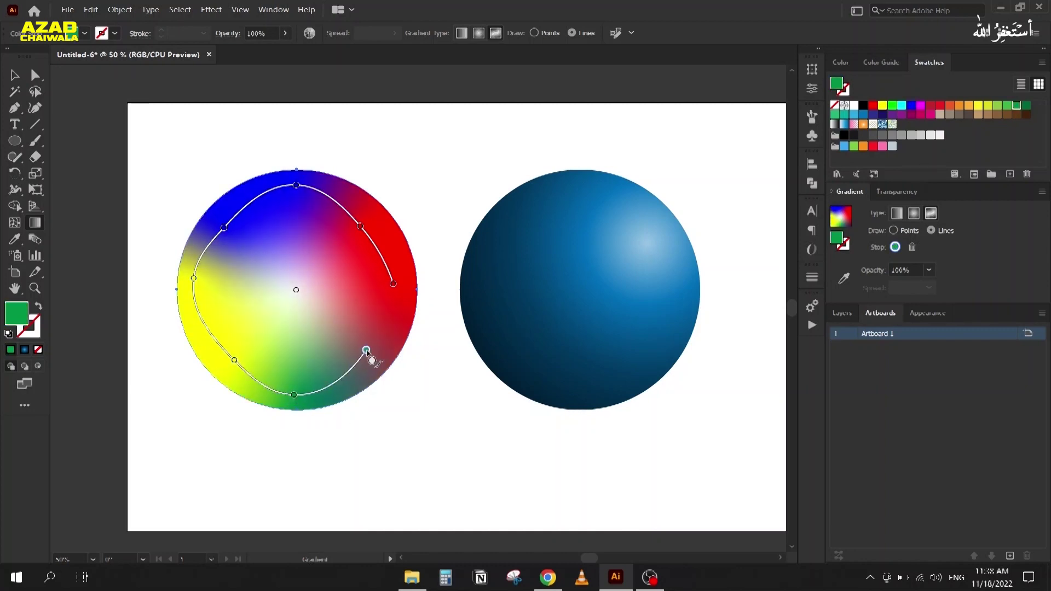
{"action": "left_click", "coordinate": [394, 284]}
Recolor the loop's upper stops: yellow at the upper right, bright green at the top and cyan at the upper left
{"action": "left_click", "coordinate": [224, 226]}
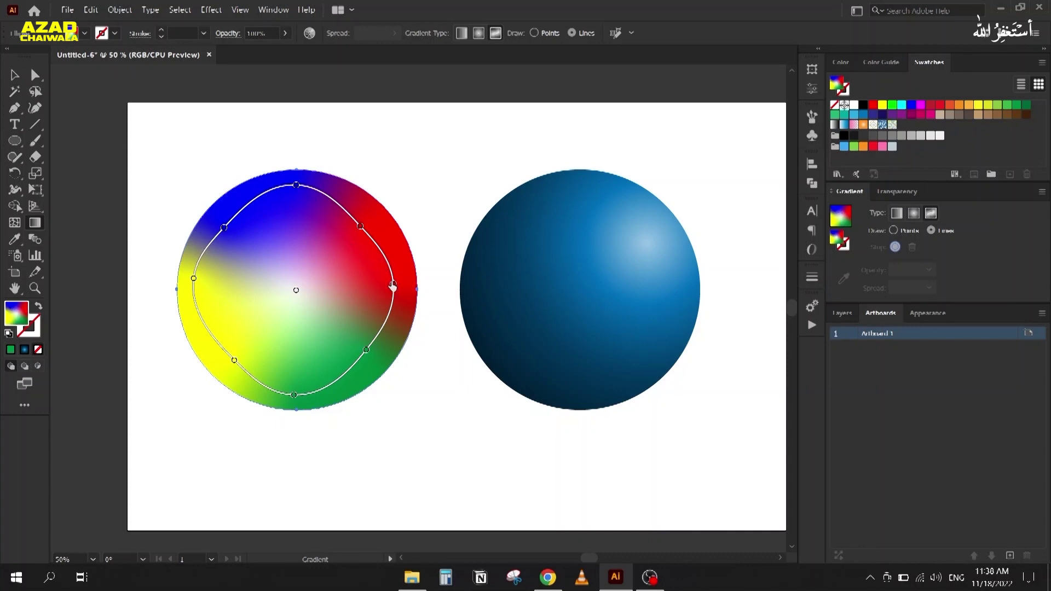
{"action": "left_click", "coordinate": [393, 286]}
{"action": "left_click", "coordinate": [360, 226]}
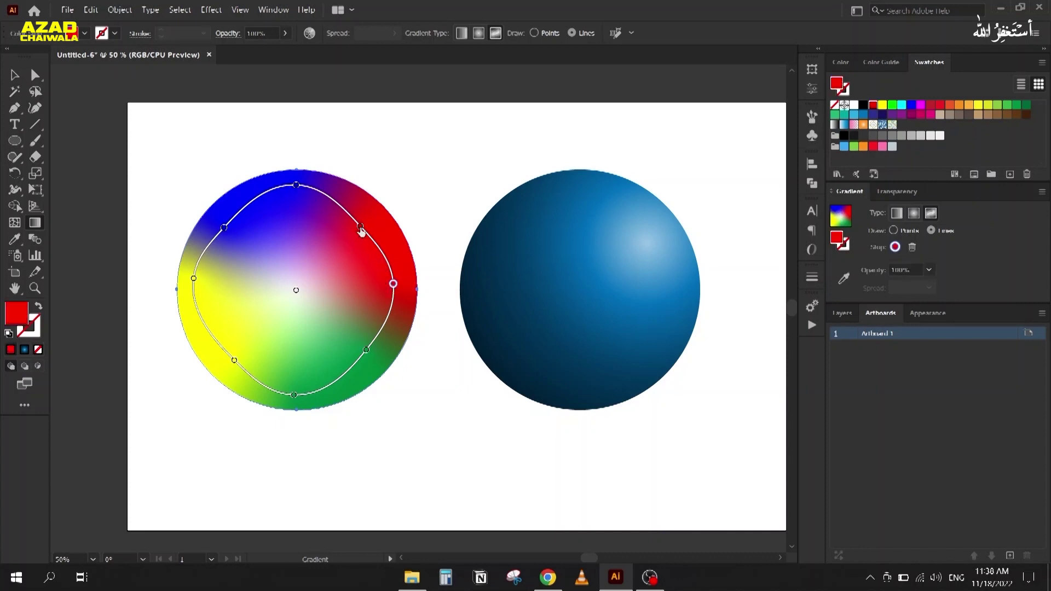
{"action": "left_click", "coordinate": [884, 105]}
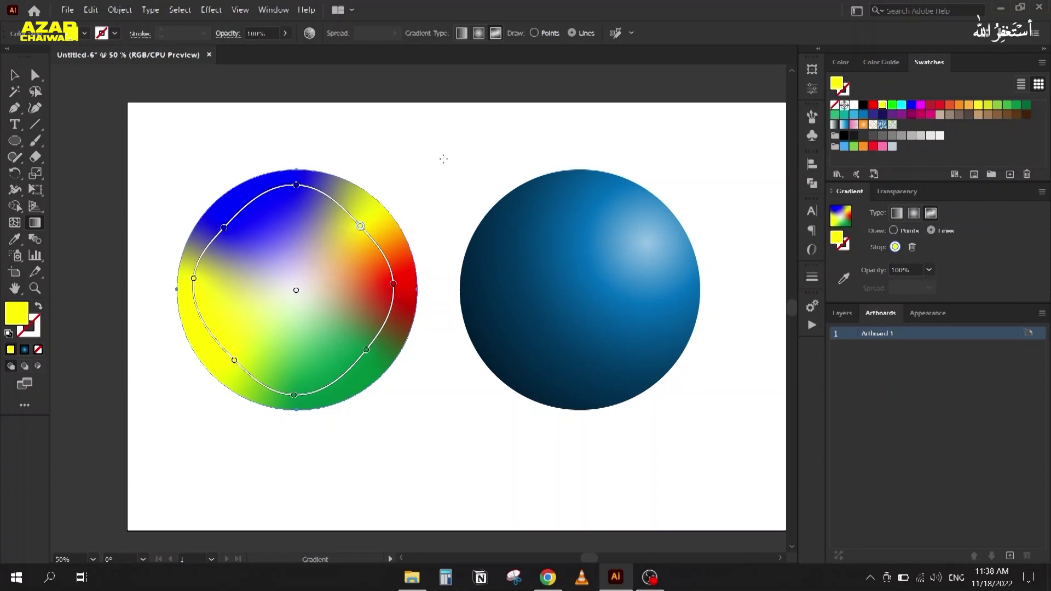
{"action": "left_click", "coordinate": [296, 186]}
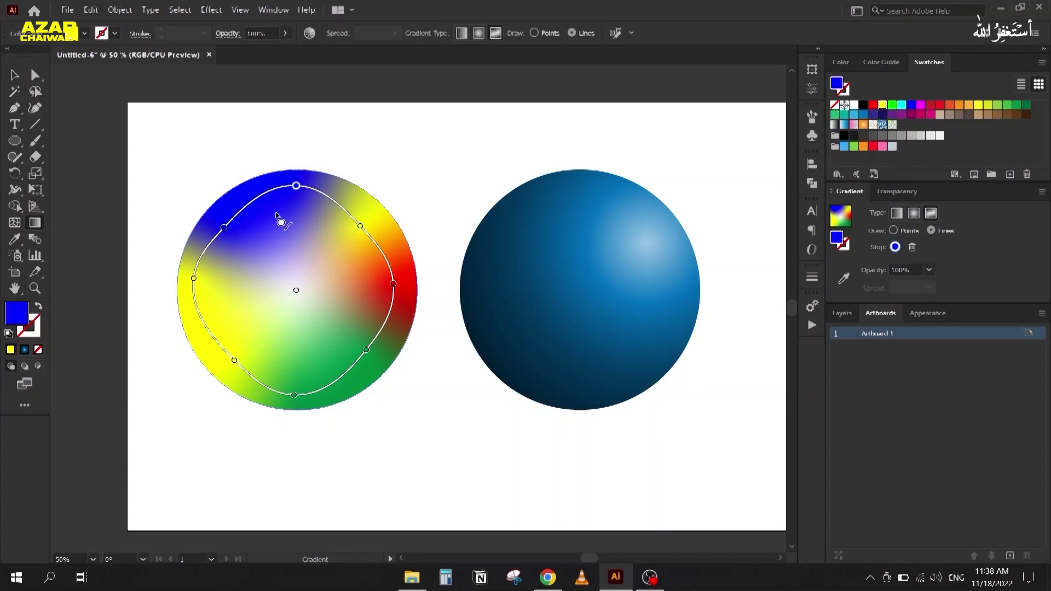
{"action": "left_click", "coordinate": [892, 104]}
{"action": "left_click", "coordinate": [224, 227]}
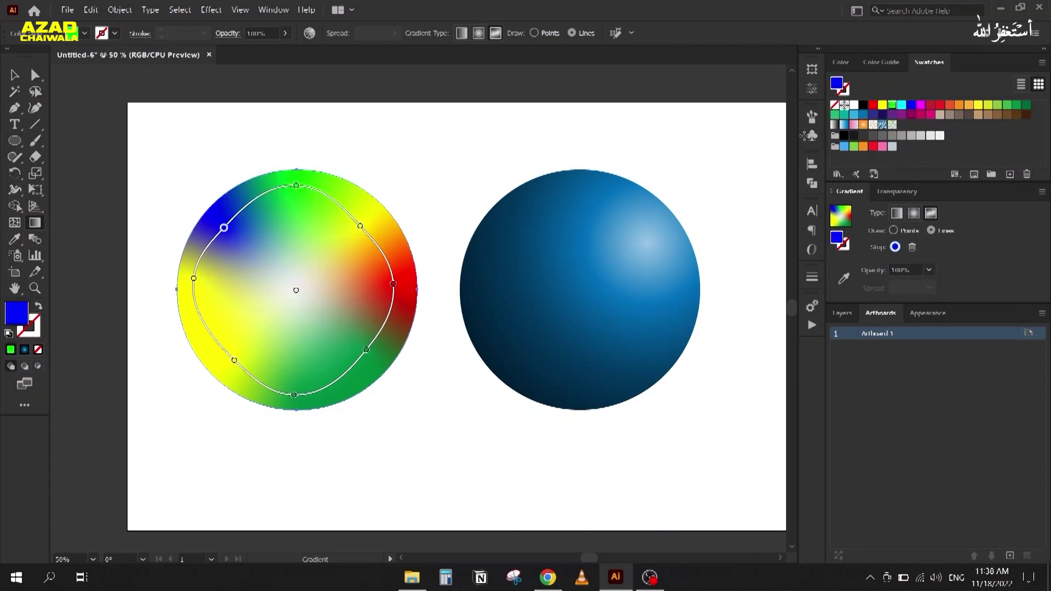
{"action": "left_click", "coordinate": [902, 105]}
Recolor the left stop blue, lower-left magenta, bottom dark red and lower-right orange (R=241 G=90 B=36), and deselect the circle
{"action": "left_click", "coordinate": [193, 279]}
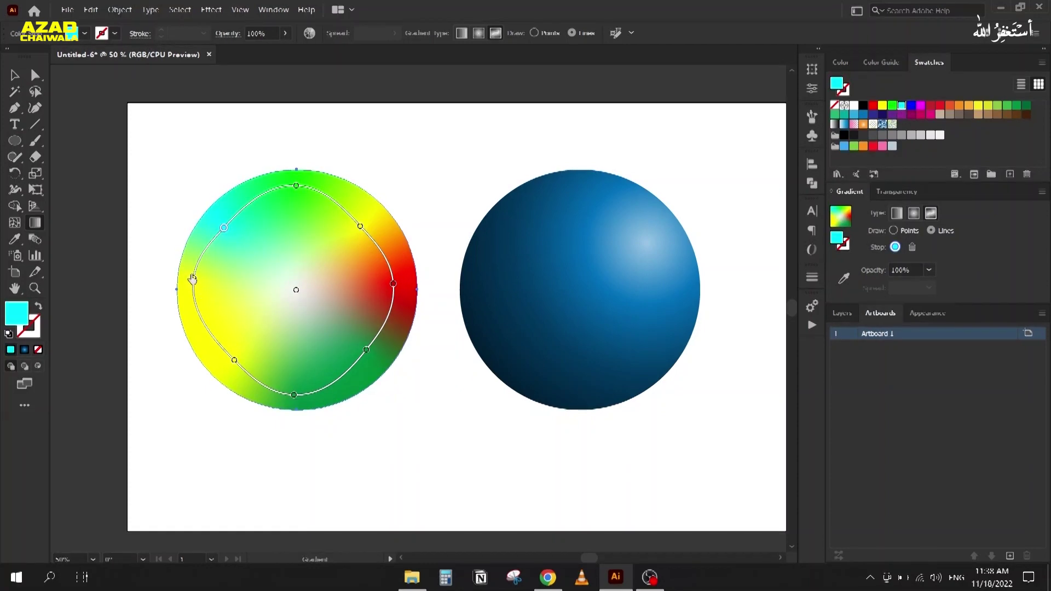
{"action": "left_click", "coordinate": [911, 104]}
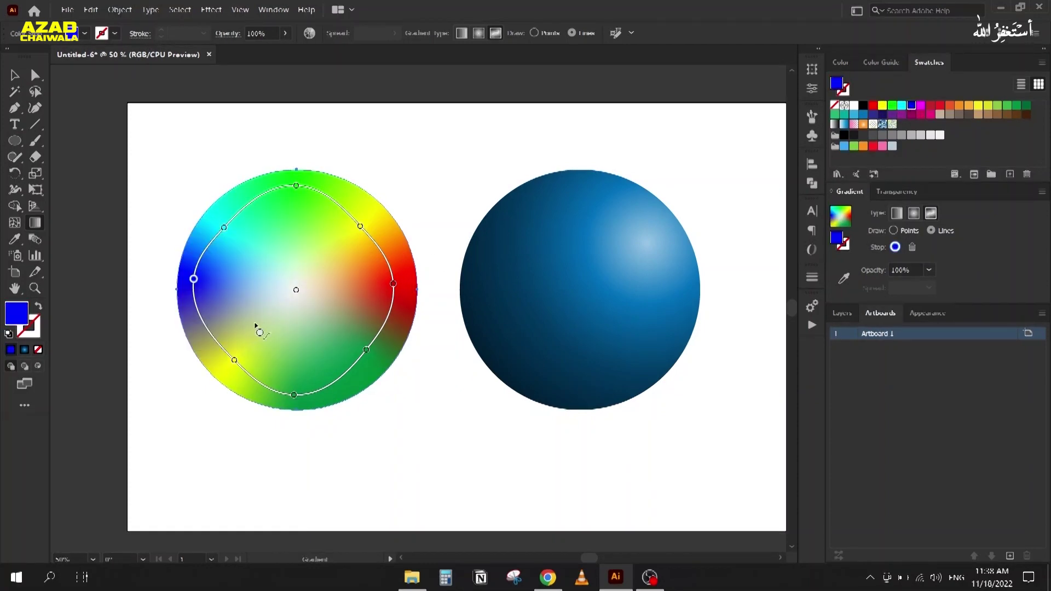
{"action": "left_click", "coordinate": [235, 360]}
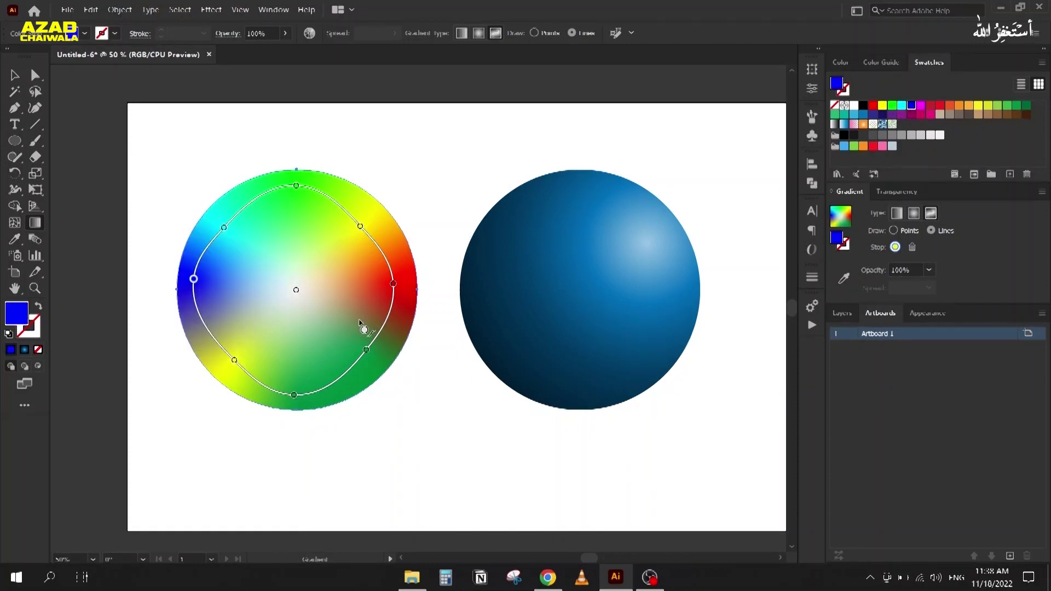
{"action": "left_click", "coordinate": [921, 108]}
{"action": "left_click", "coordinate": [294, 395]}
{"action": "left_click", "coordinate": [931, 106]}
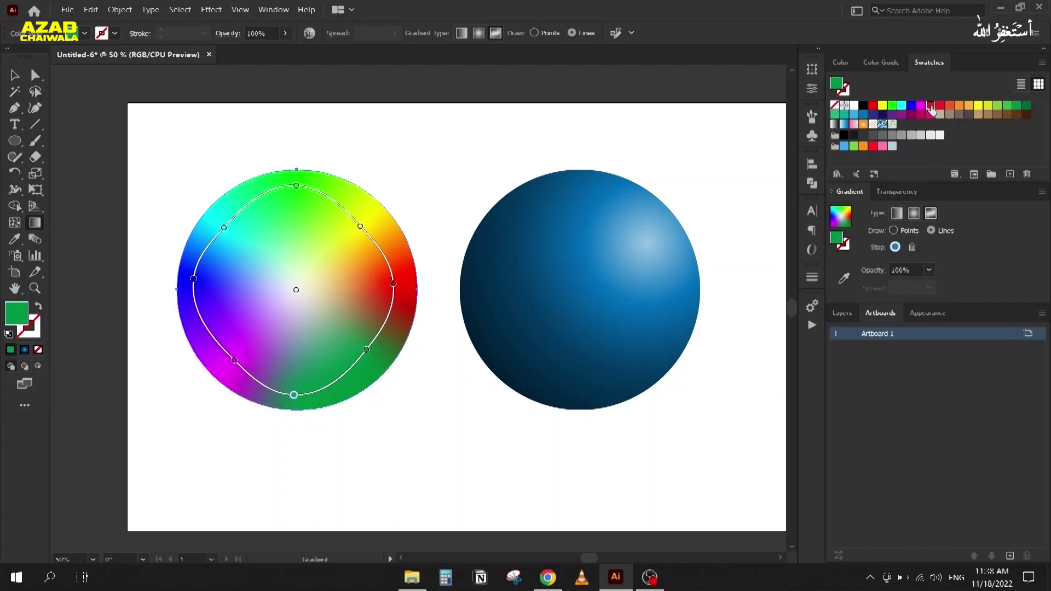
{"action": "left_click", "coordinate": [366, 351]}
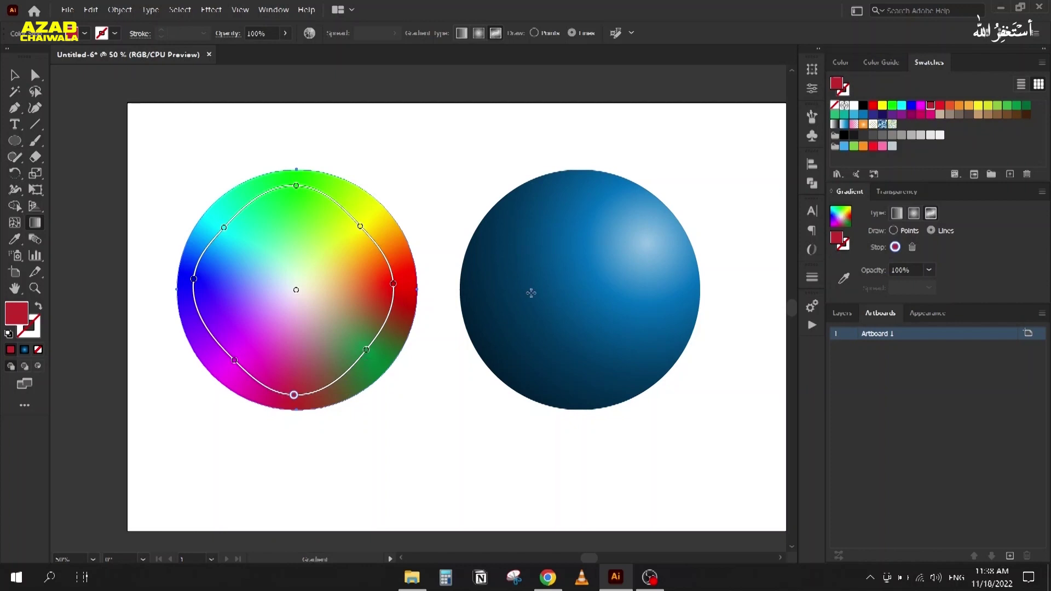
{"action": "left_click", "coordinate": [950, 105]}
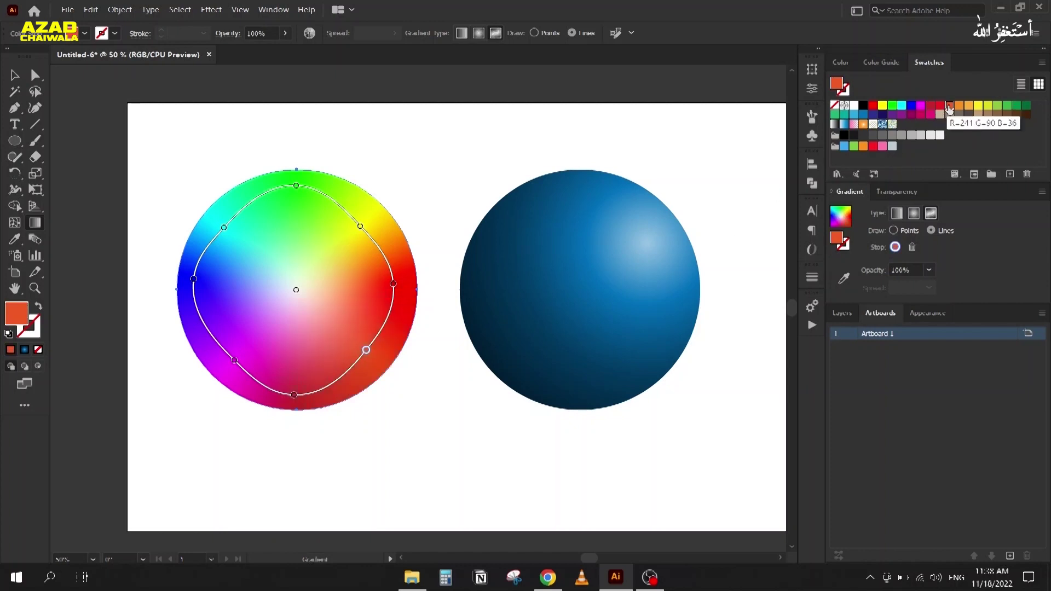
{"action": "left_click", "coordinate": [15, 75]}
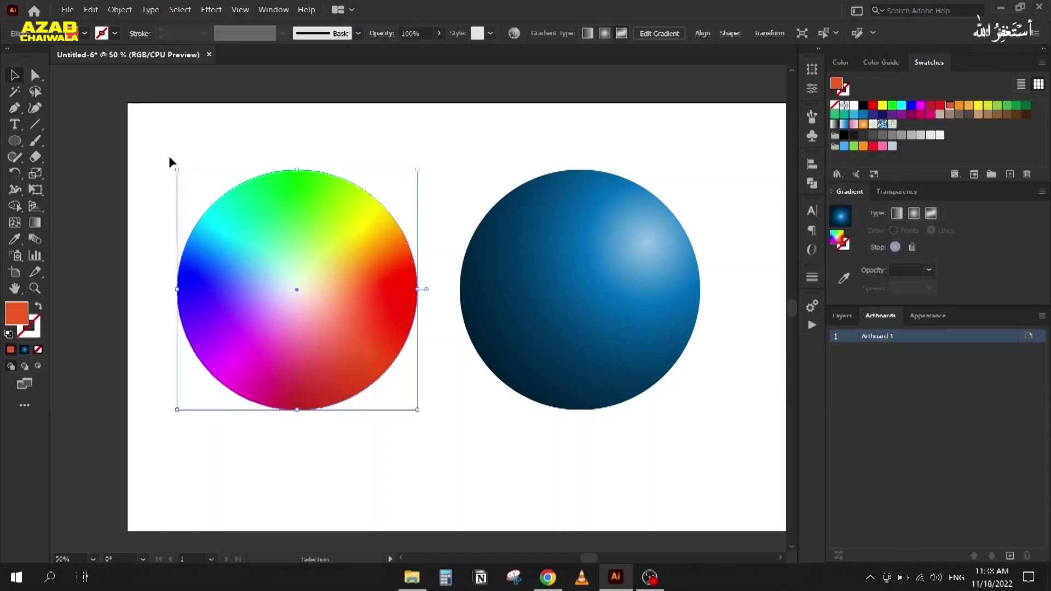
{"action": "left_click", "coordinate": [171, 175]}
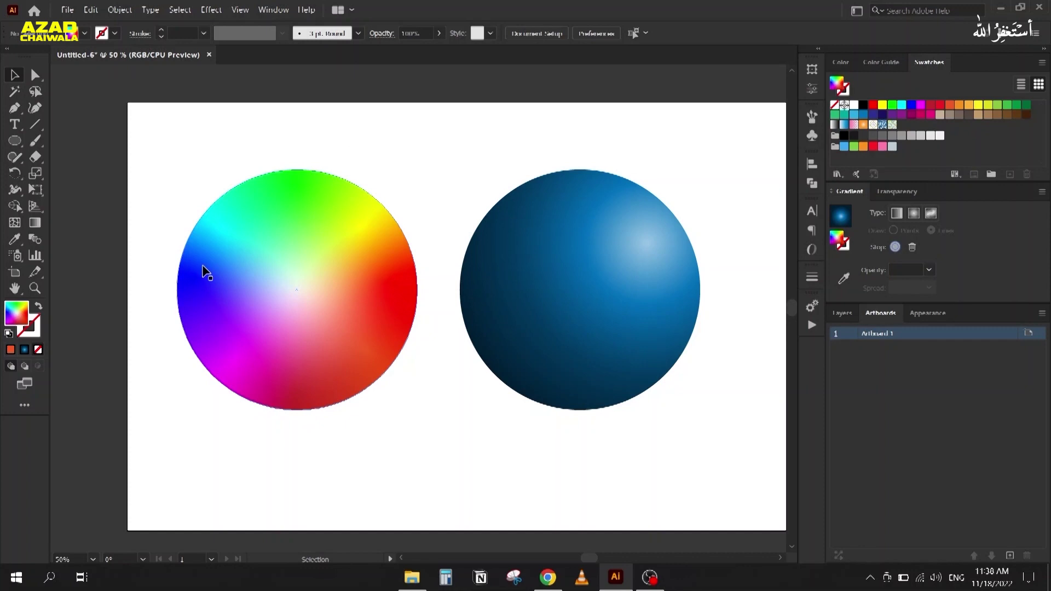
Delete the rainbow freeform-gradient circle and move the blue sphere into its place on the artboard
{"action": "left_click", "coordinate": [177, 307]}
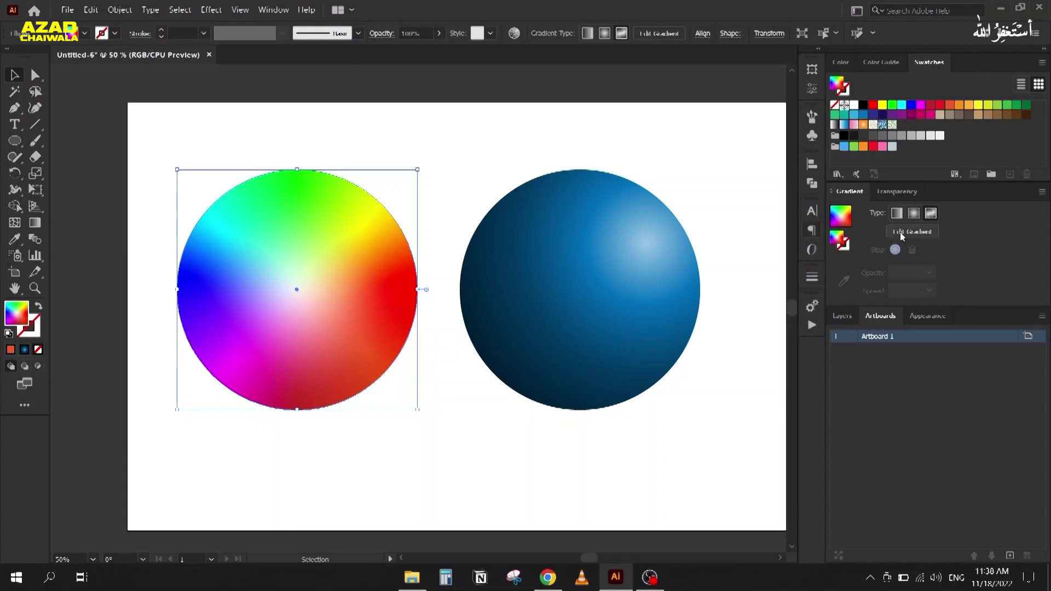
{"action": "left_click", "coordinate": [931, 213]}
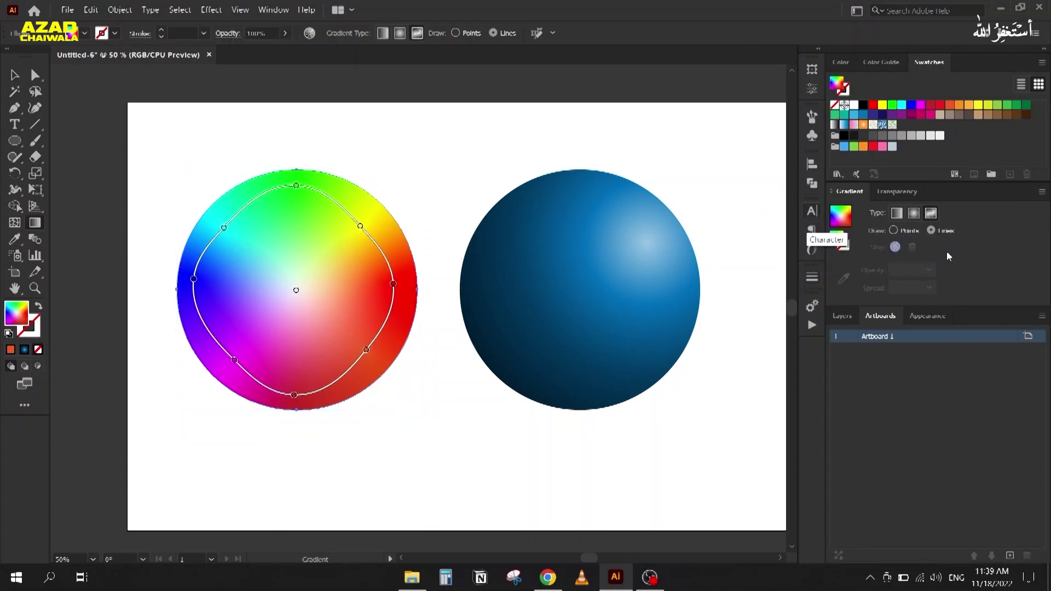
{"action": "left_click", "coordinate": [10, 77]}
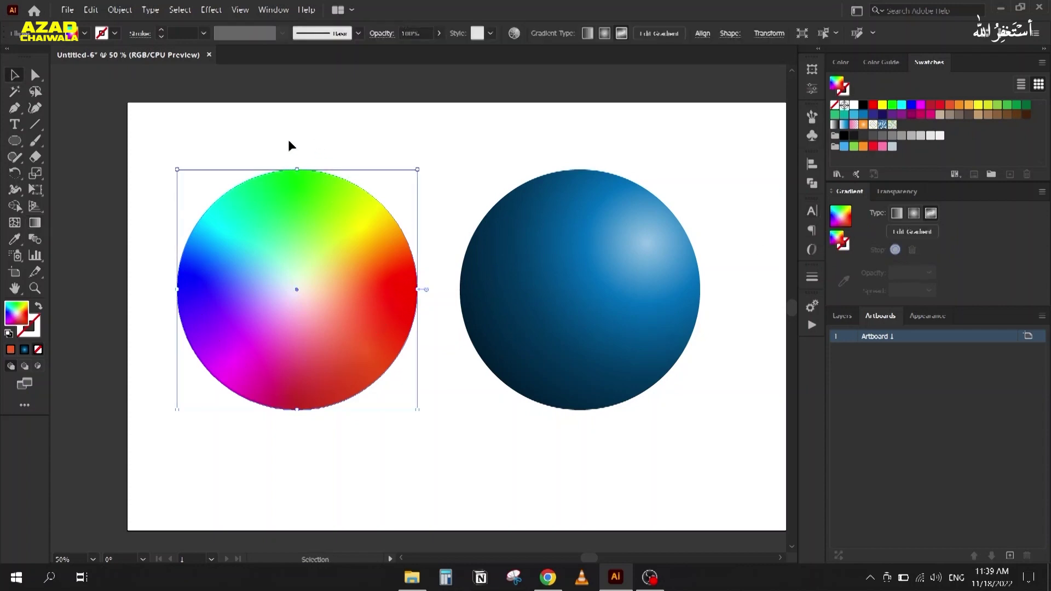
{"action": "key", "text": "Delete"}
{"action": "left_click_drag", "start_coordinate": [582, 280], "coordinate": [331, 268]}
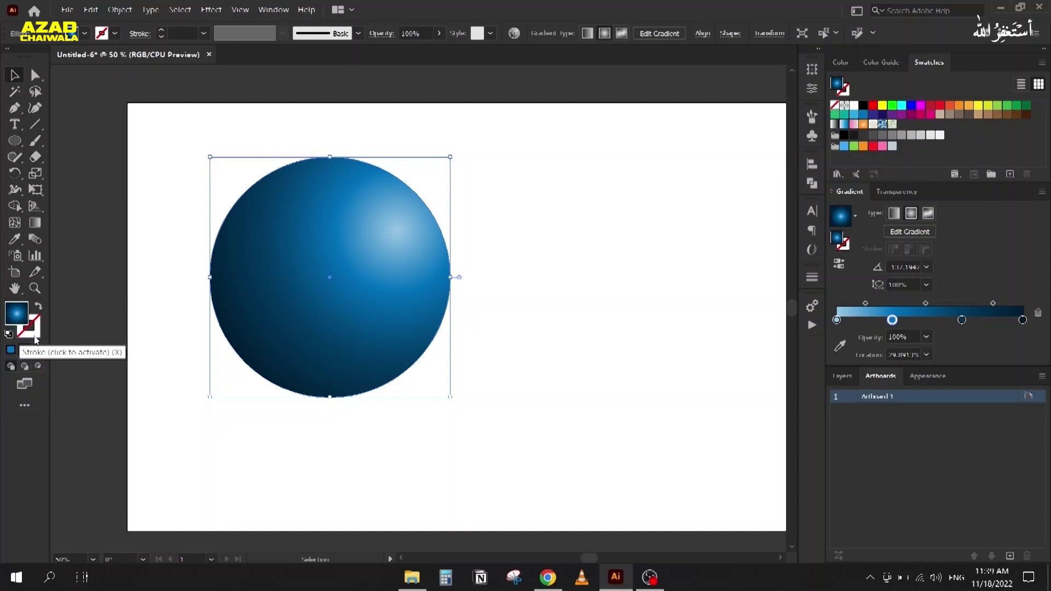
Swap the sphere's fill and stroke so its blue radial gradient applies to the outline, and switch between the active stroke and fill
{"action": "left_click", "coordinate": [36, 337]}
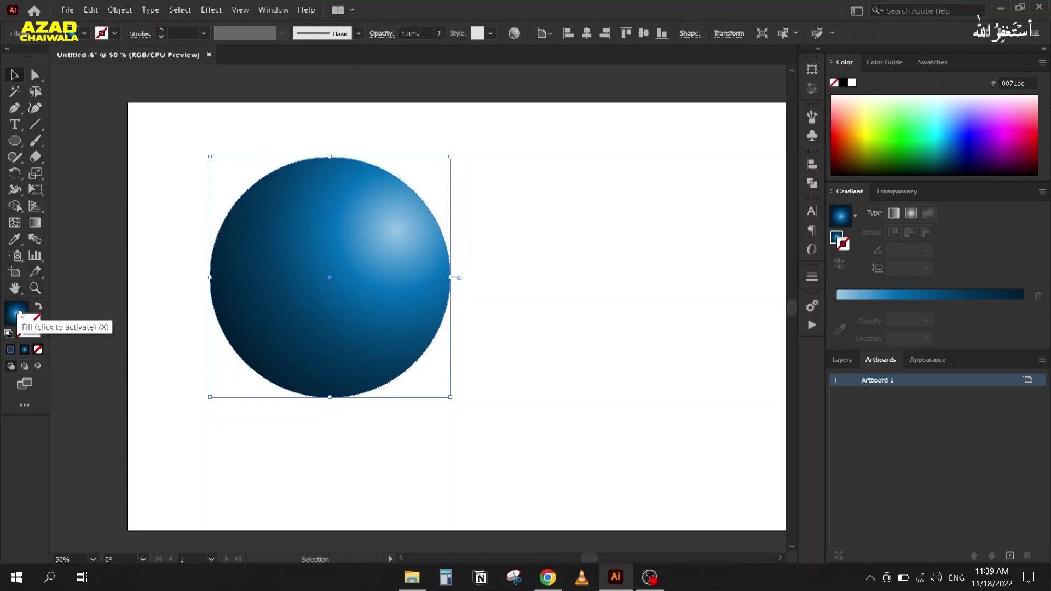
{"action": "left_click", "coordinate": [20, 324]}
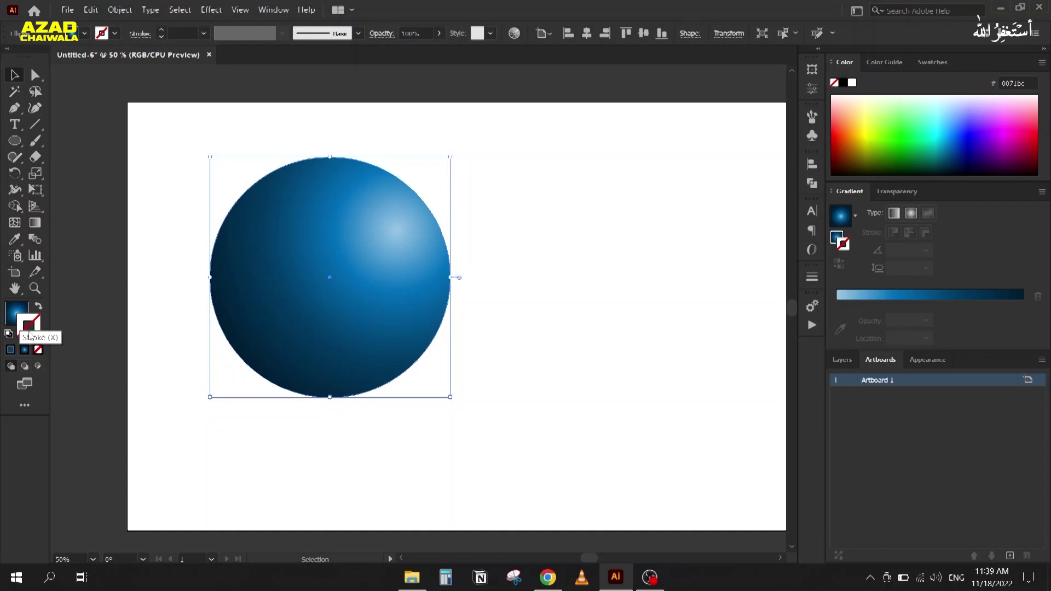
{"action": "left_click", "coordinate": [12, 310]}
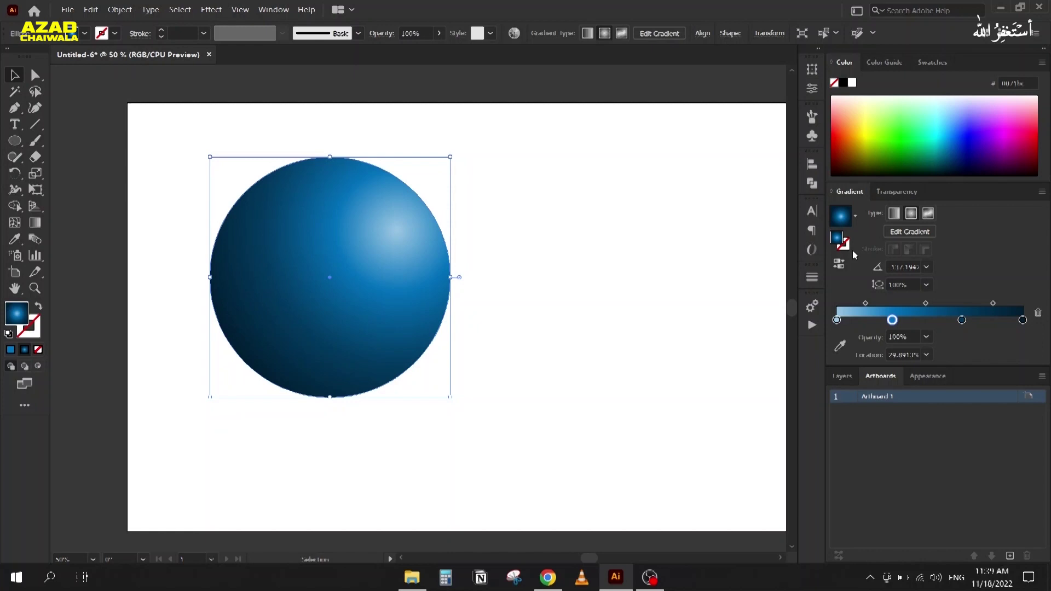
{"action": "left_click", "coordinate": [39, 308]}
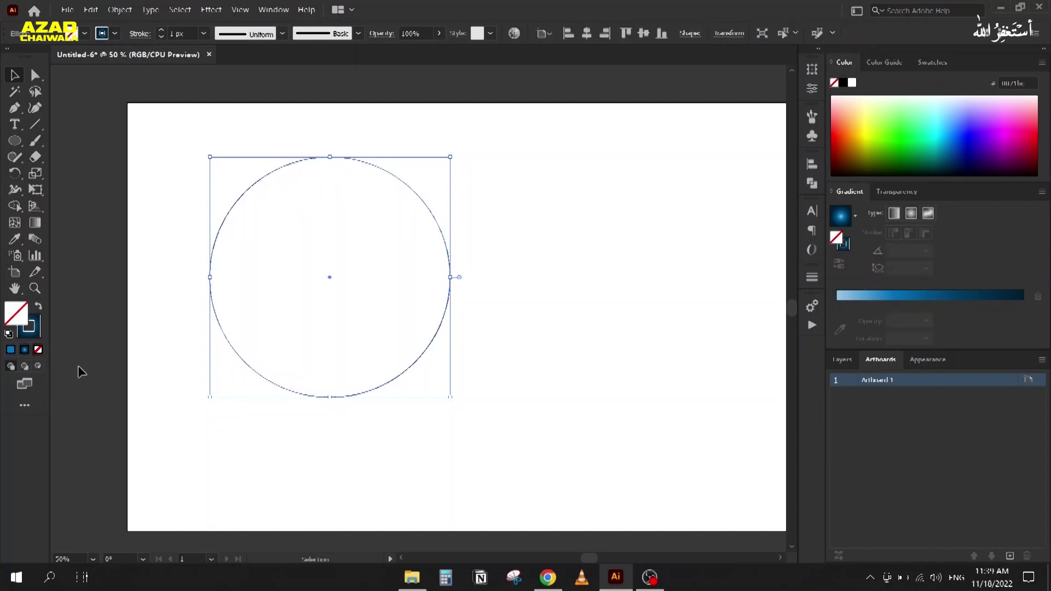
{"action": "left_click", "coordinate": [37, 327]}
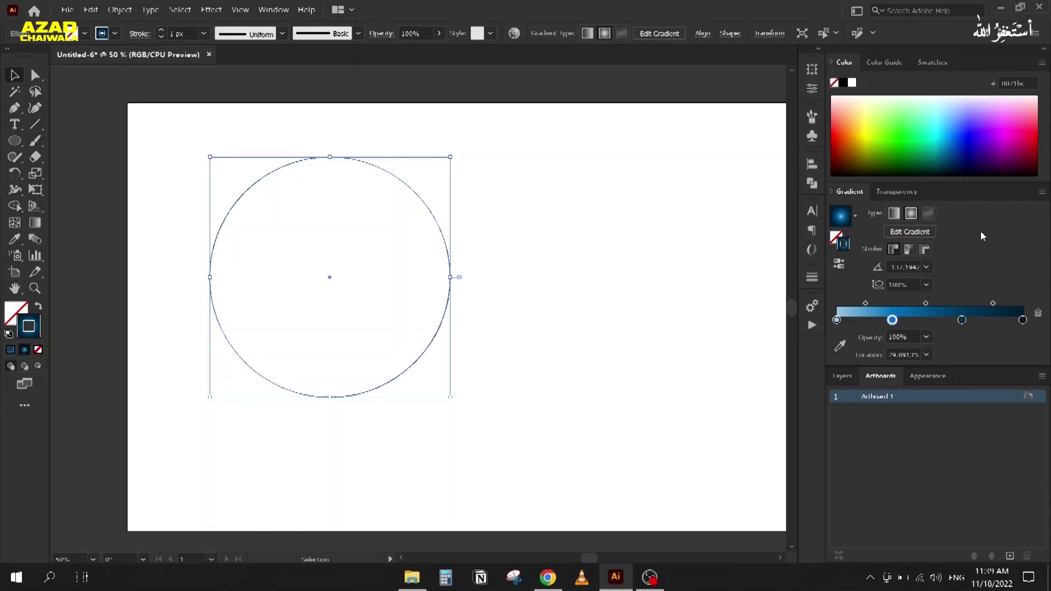
{"action": "left_click", "coordinate": [12, 318]}
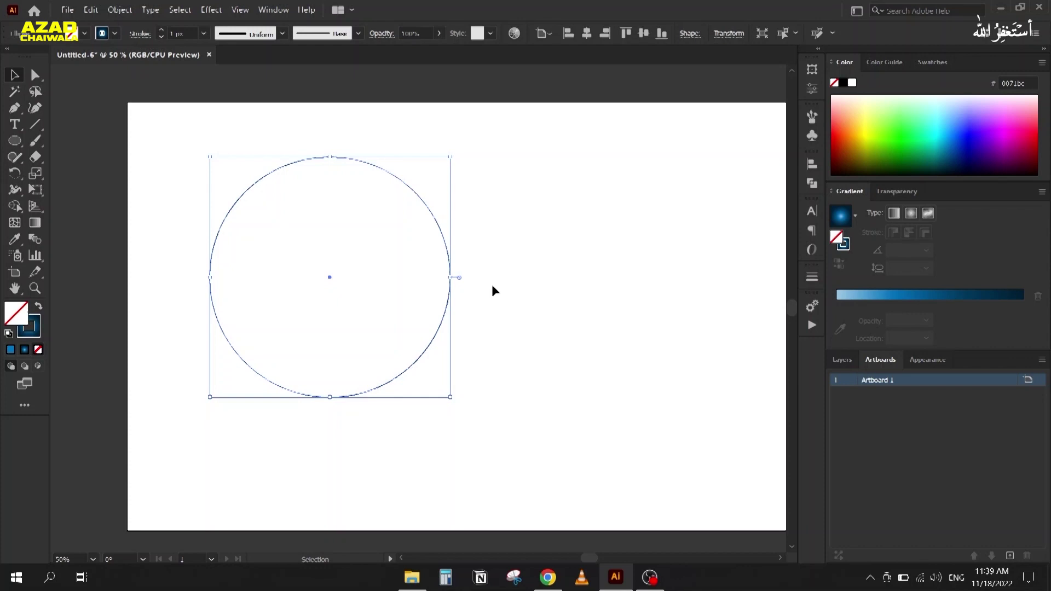
Delete the outlined circle and draw a wide rectangle on the empty canvas beside the artboard
{"action": "key", "text": "Delete"}
{"action": "scroll", "coordinate": [379, 232], "scroll_direction": "down", "scroll_amount": 2}
{"action": "left_click_drag", "start_coordinate": [450, 287], "coordinate": [219, 282]}
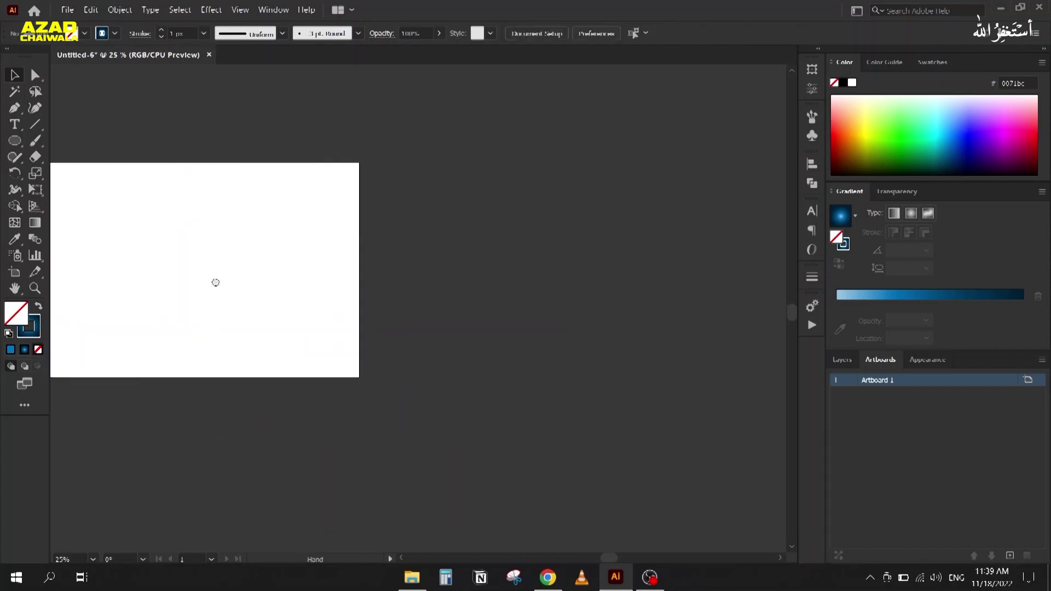
{"action": "scroll", "coordinate": [608, 232], "scroll_direction": "up", "scroll_amount": 1}
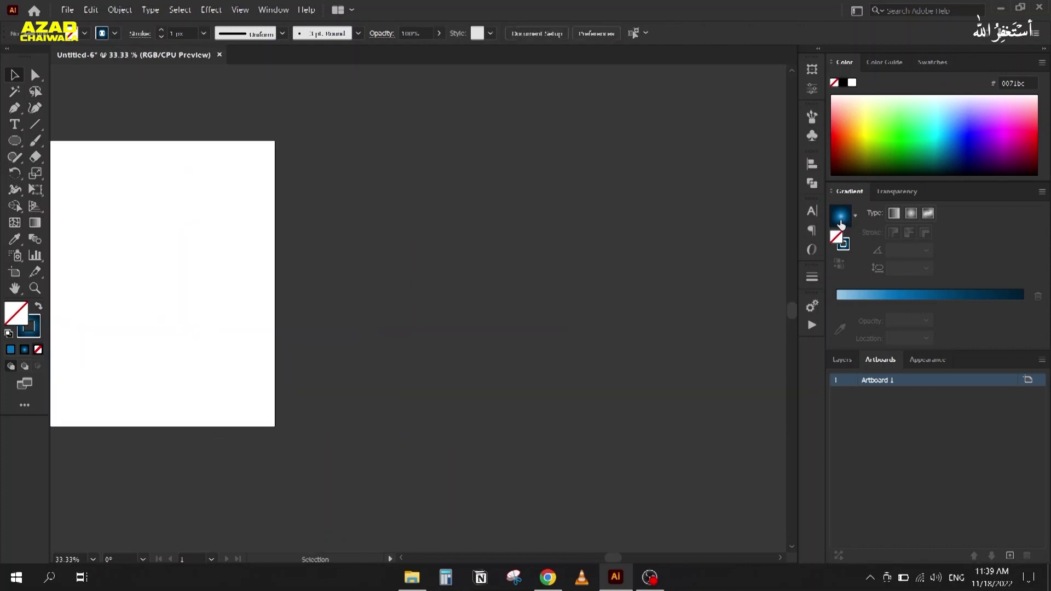
{"action": "left_click_drag", "start_coordinate": [16, 141], "coordinate": [61, 140]}
{"action": "mouse_move", "coordinate": [310, 165]}
{"action": "left_mouse_down"}
{"action": "mouse_move", "coordinate": [699, 376]}
{"action": "mouse_move", "coordinate": [735, 382]}
{"action": "left_mouse_up"}
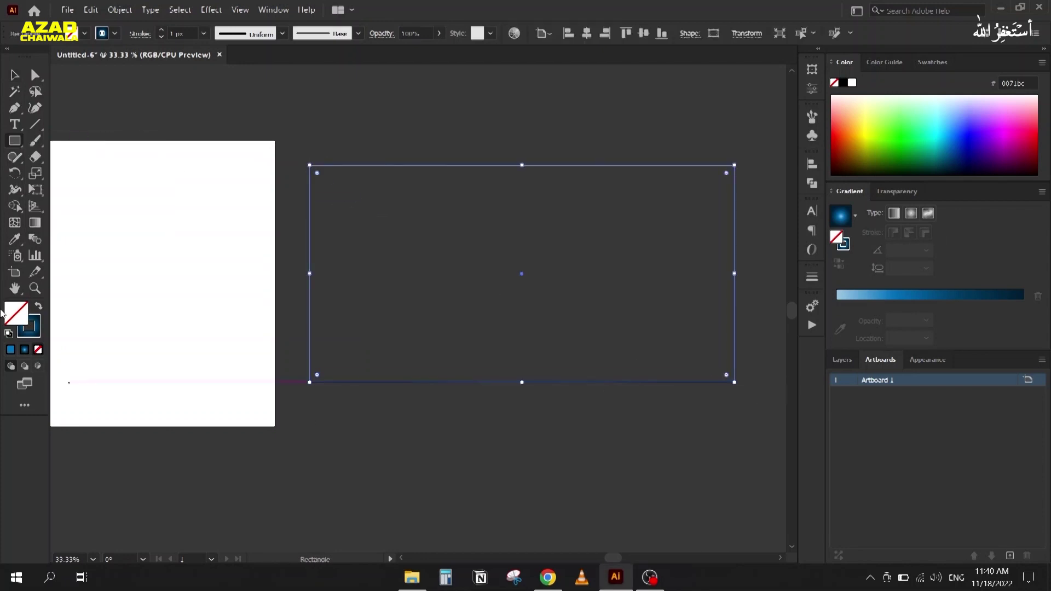
Make the rectangle's stroke active and raise its weight to 52 px
{"action": "left_click", "coordinate": [37, 334]}
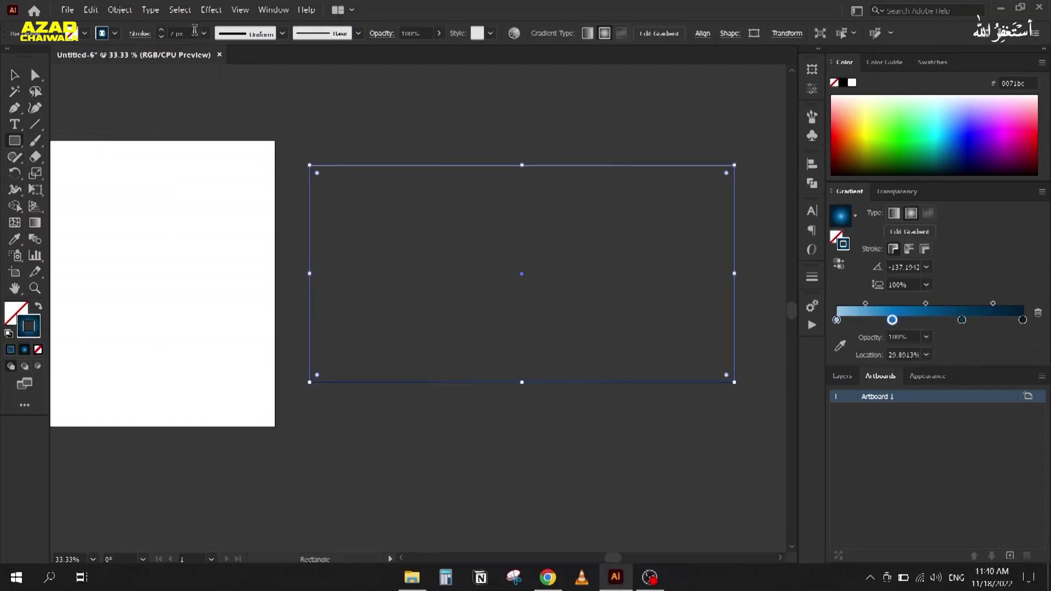
{"action": "scroll", "coordinate": [195, 30], "scroll_direction": "up", "scroll_amount": 20}
{"action": "scroll", "coordinate": [196, 30], "scroll_direction": "up", "scroll_amount": 17}
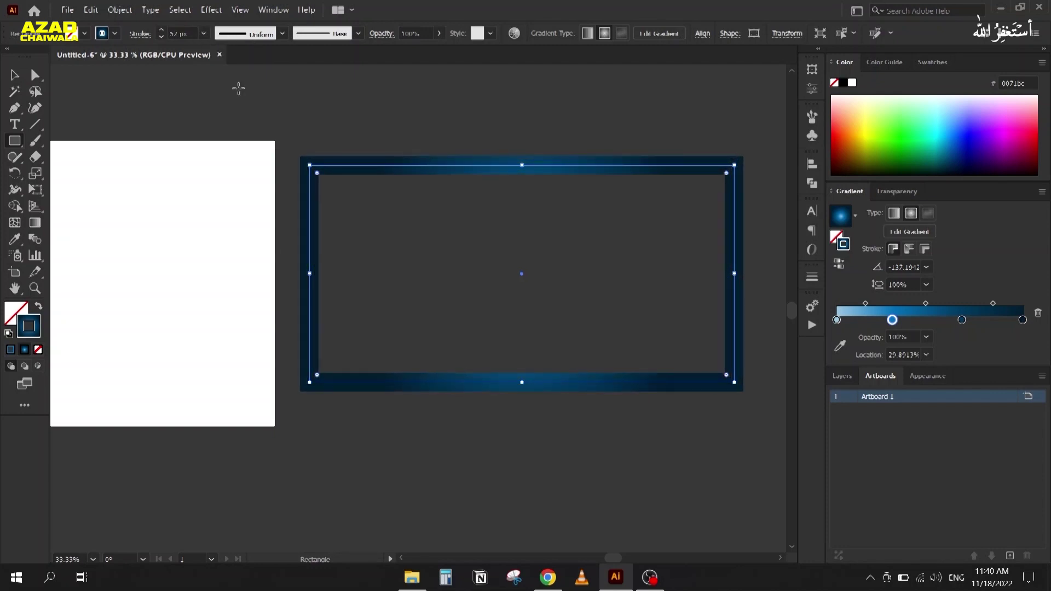
{"action": "left_click", "coordinate": [13, 75]}
{"action": "left_click_drag", "start_coordinate": [399, 118], "coordinate": [401, 95]}
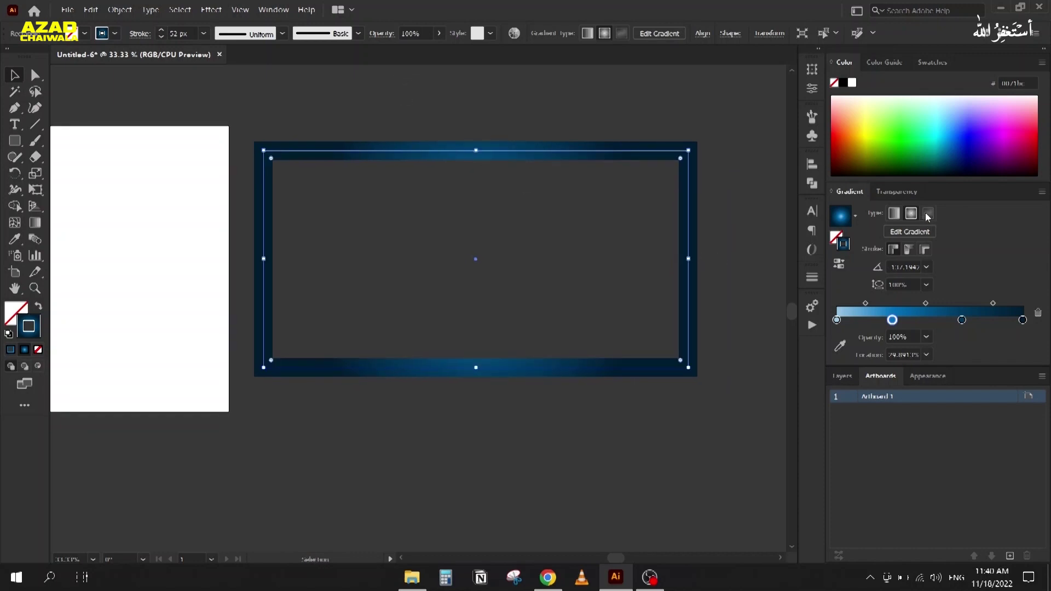
Change the rectangle's stroke gradient to Linear, try applying it along the stroke, and apply it across the stroke
{"action": "left_click", "coordinate": [894, 214]}
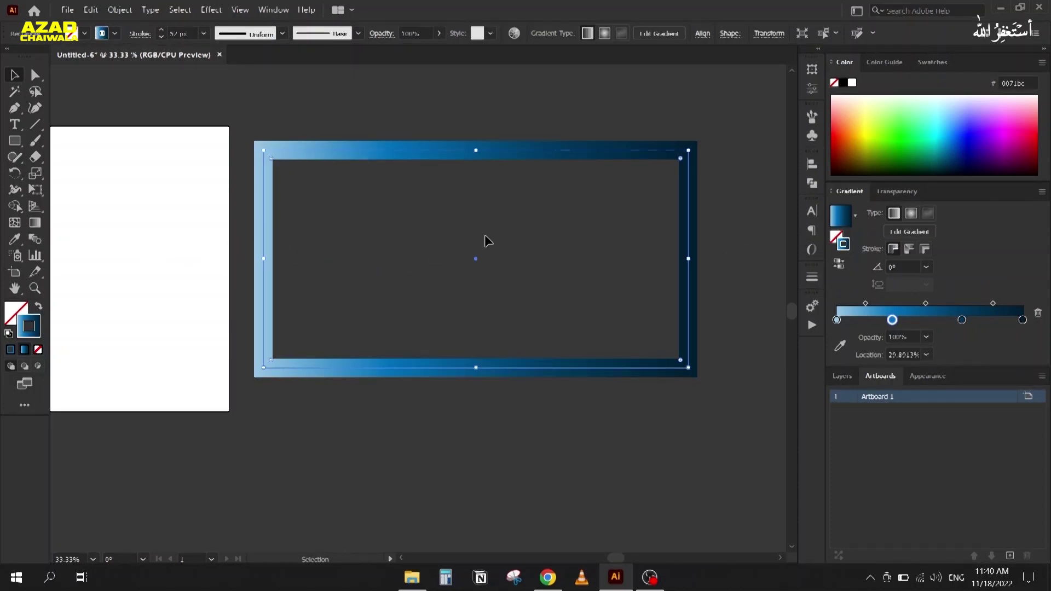
{"action": "left_click", "coordinate": [913, 250]}
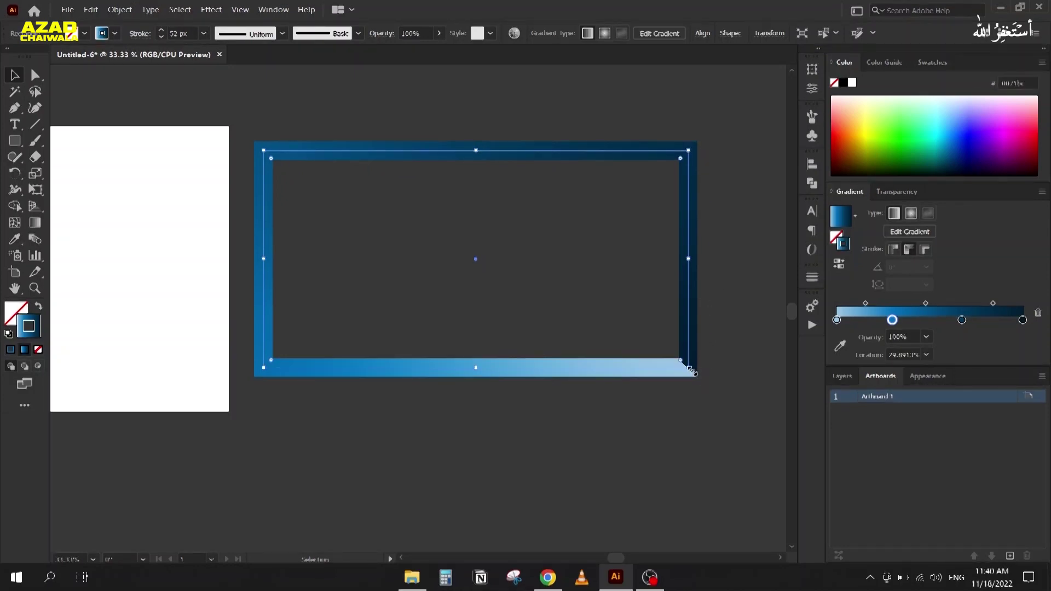
{"action": "left_click", "coordinate": [925, 250]}
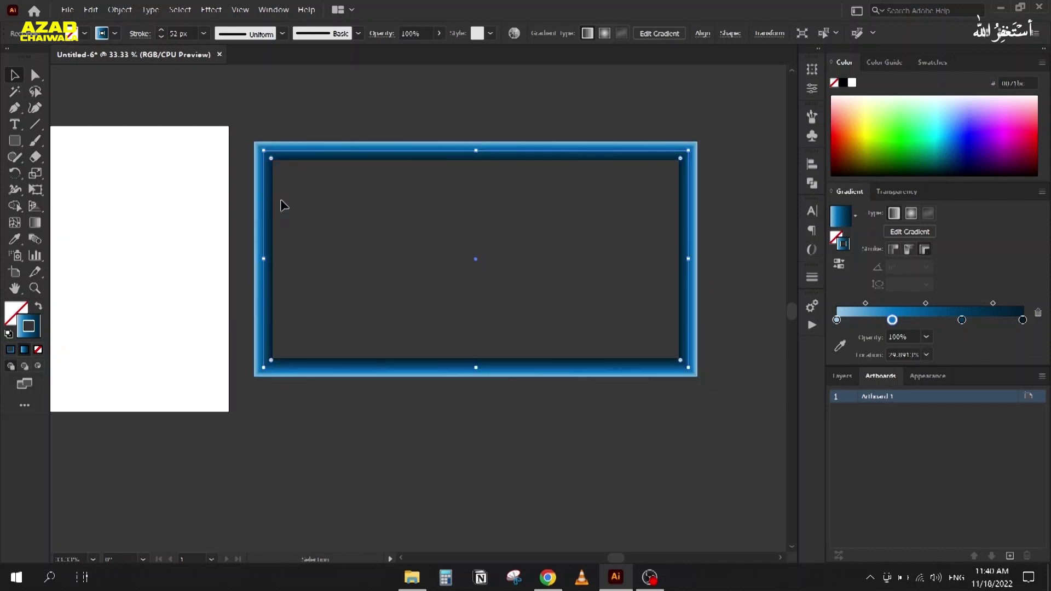
Reverse the stroke gradient so the frame is dark outside and light inside, and deselect the rectangle
{"action": "scroll", "coordinate": [385, 215], "scroll_direction": "up", "scroll_amount": 1}
{"action": "scroll", "coordinate": [386, 226], "scroll_direction": "up", "scroll_amount": 1}
{"action": "left_click_drag", "start_coordinate": [387, 229], "coordinate": [276, 230]}
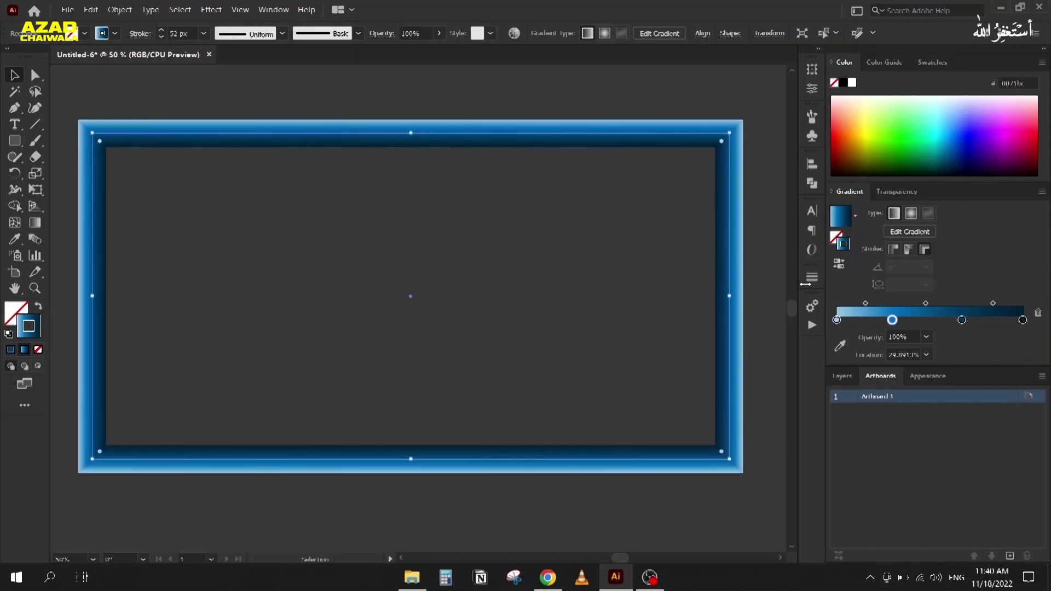
{"action": "left_click", "coordinate": [838, 265]}
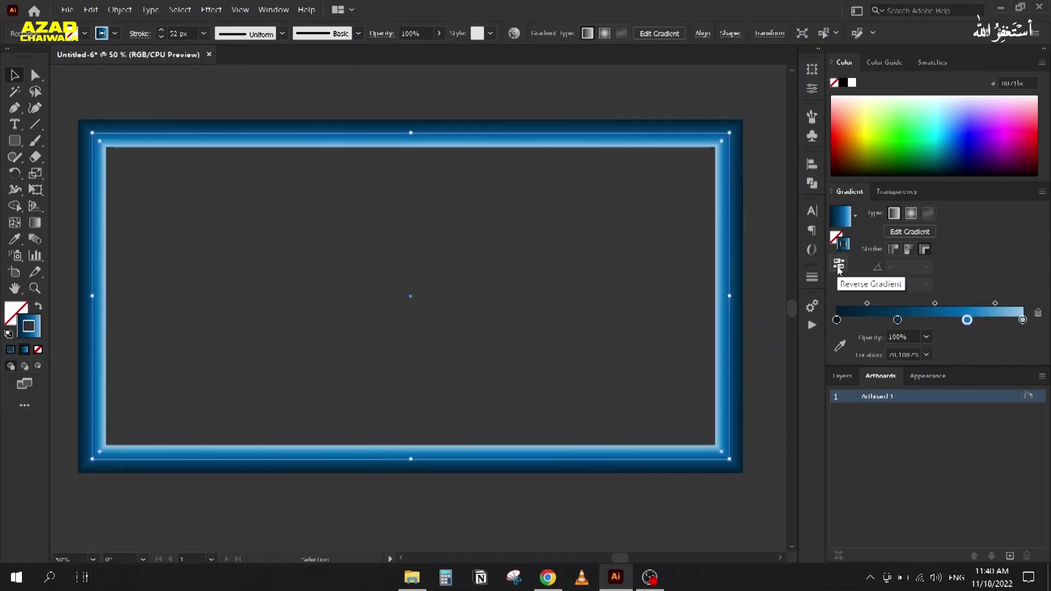
{"action": "left_click", "coordinate": [839, 268]}
{"action": "left_click", "coordinate": [839, 267]}
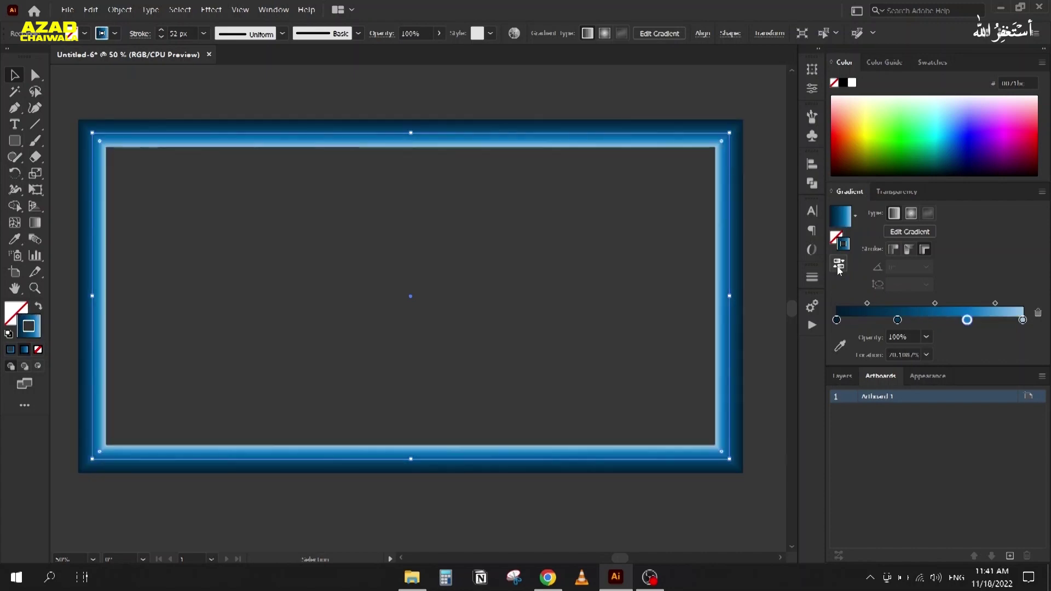
{"action": "left_click", "coordinate": [470, 274]}
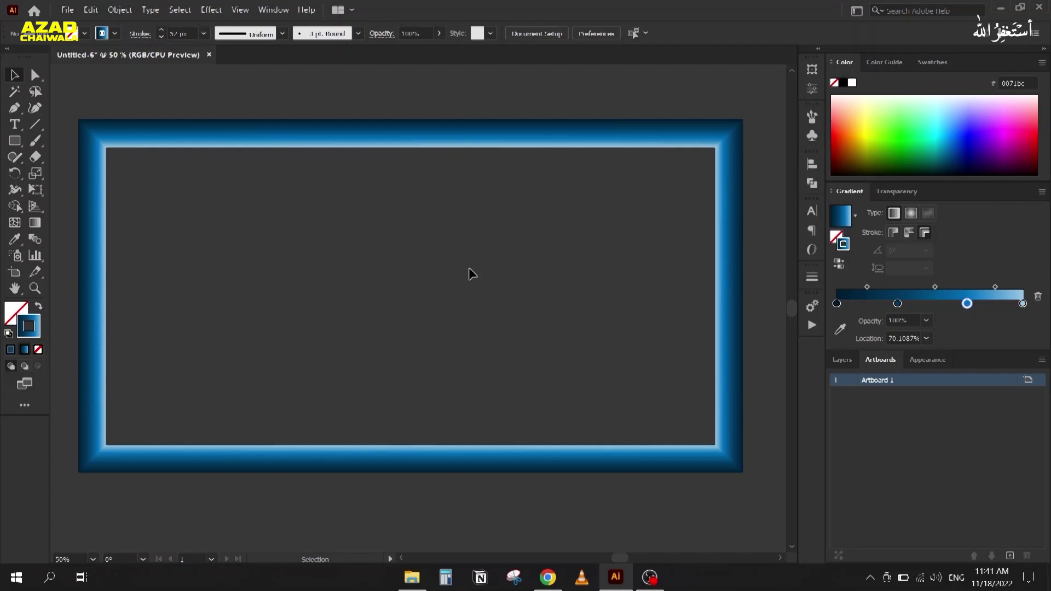
Select everything in the document and delete the gradient-stroked rectangle
{"action": "scroll", "coordinate": [445, 262], "scroll_direction": "down", "scroll_amount": 4}
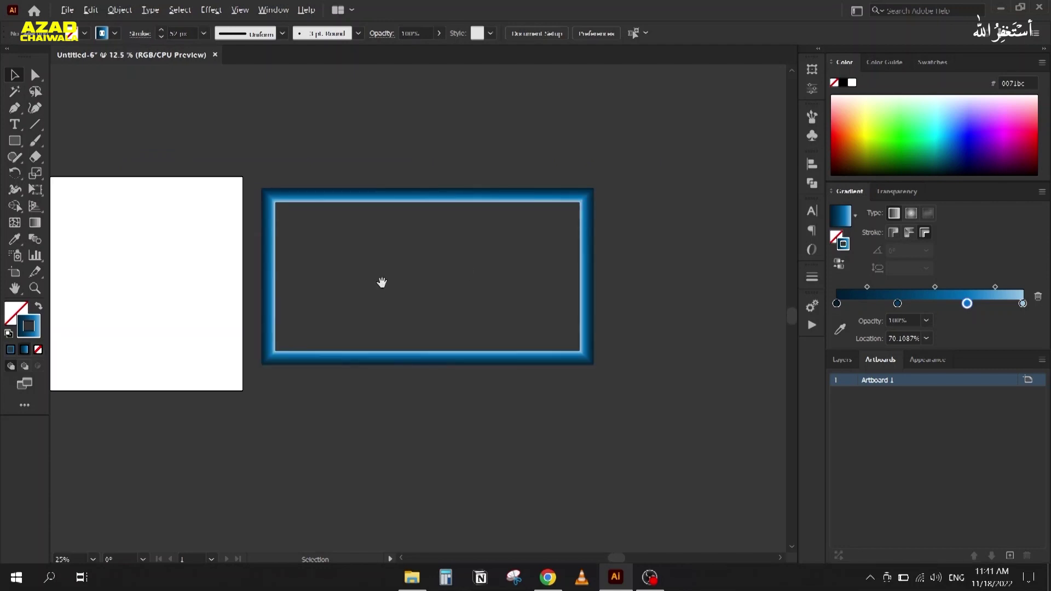
{"action": "left_click_drag", "start_coordinate": [343, 295], "coordinate": [408, 289]}
{"action": "key", "text": "ctrl+a"}
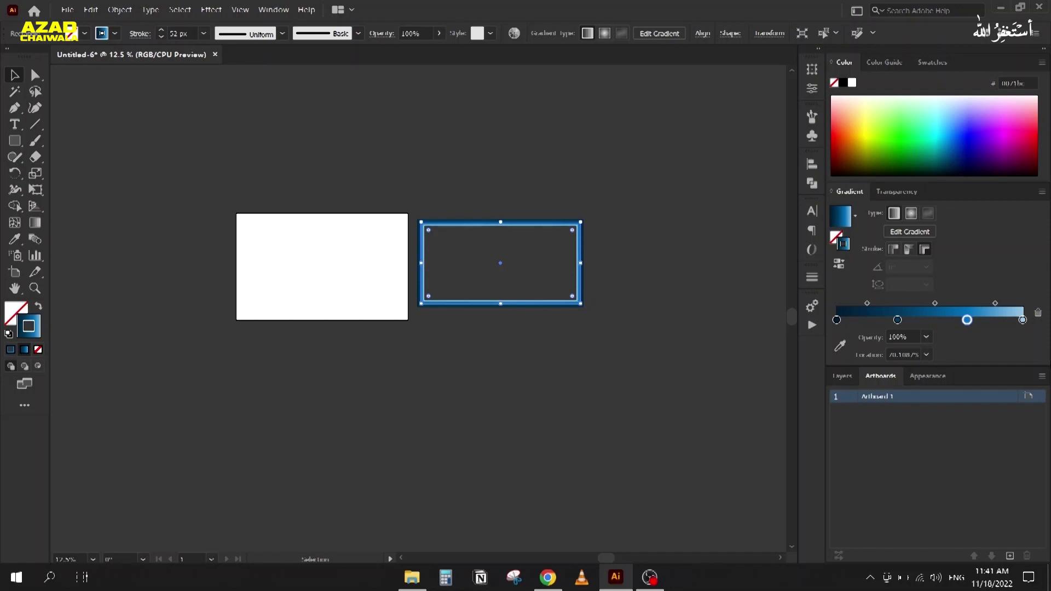
{"action": "key", "text": "Delete"}
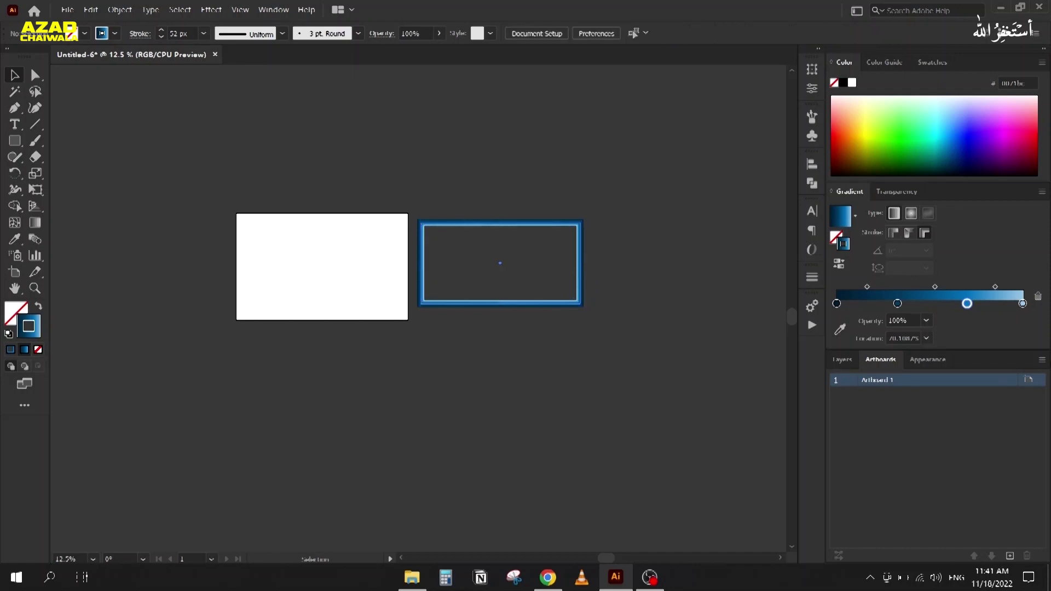